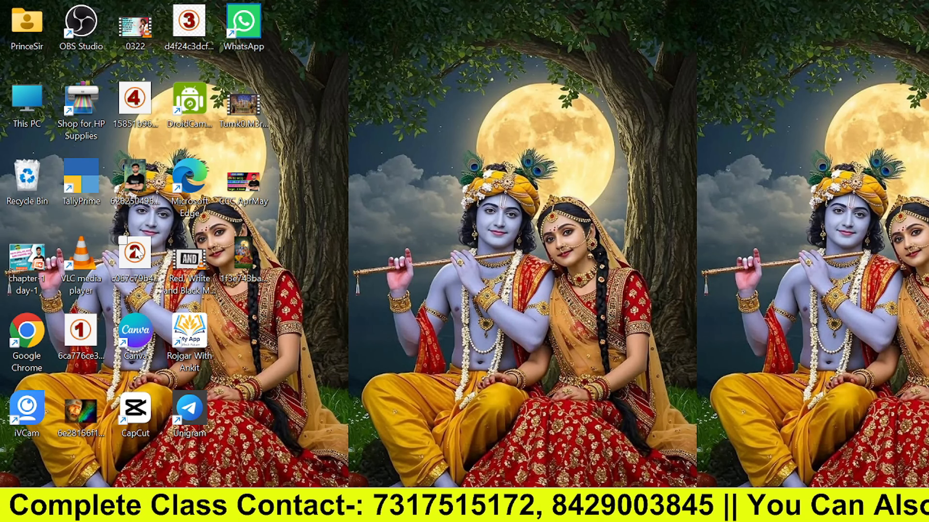
Launch LibreOffice Writer from the Run dialog with the command swriter.
key(super+r)
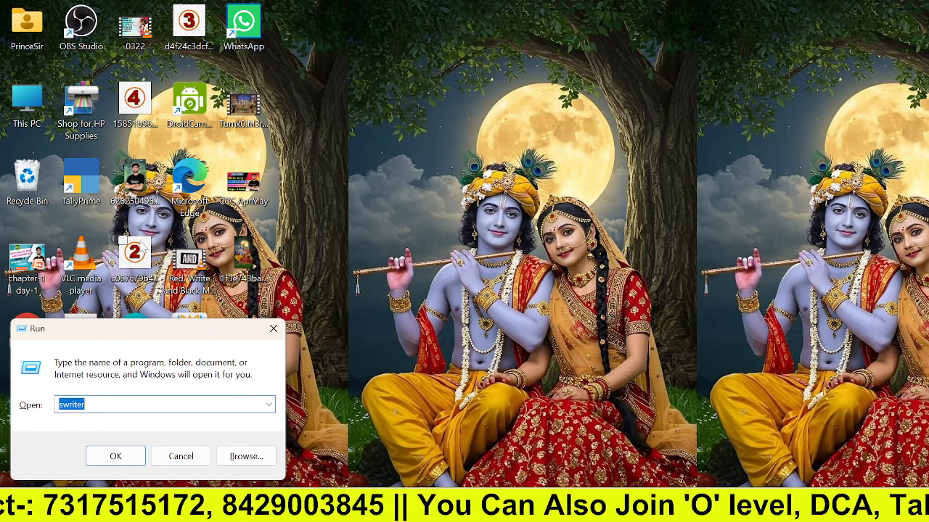
key(BackSpace)
text(sw)
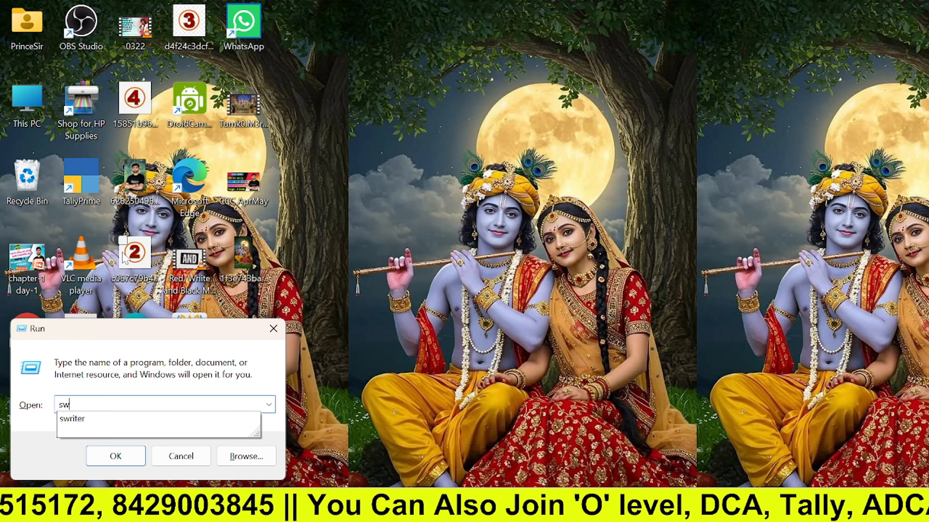
text(riy)
key(BackSpace)
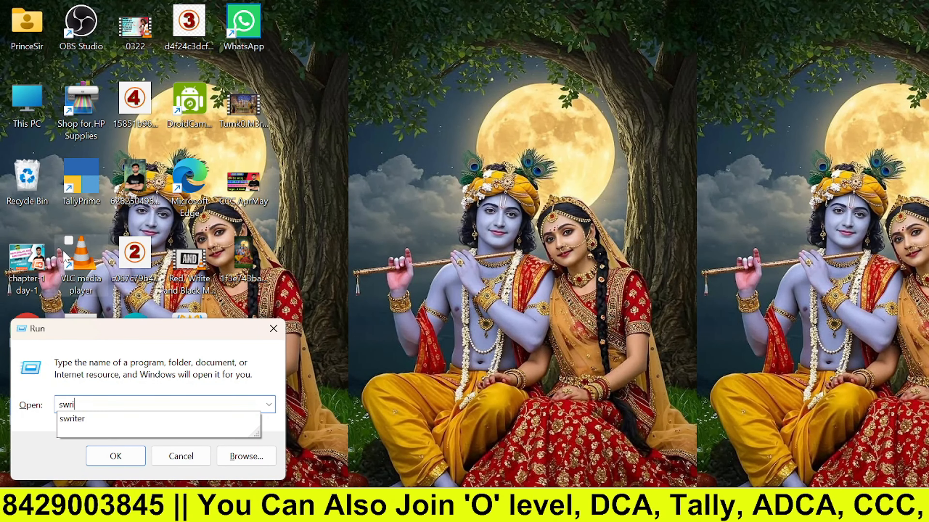
key(Down)
key(Return)
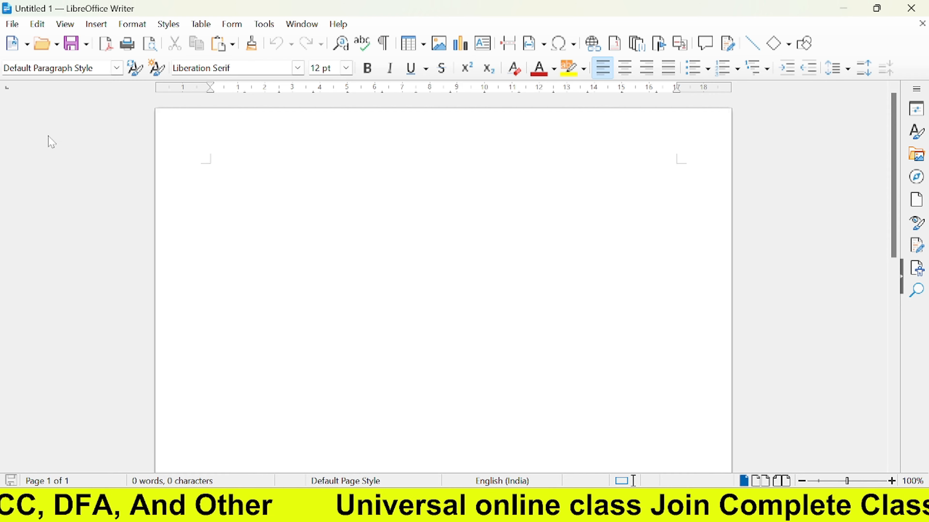
Fill the empty document with the dummy text by expanding the AutoText shortcut "dt".
click(38, 24)
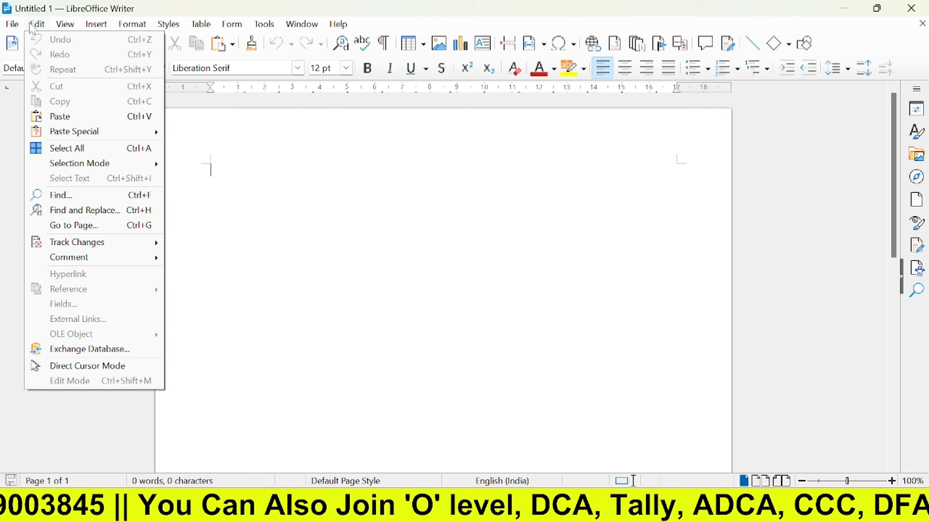
click(275, 187)
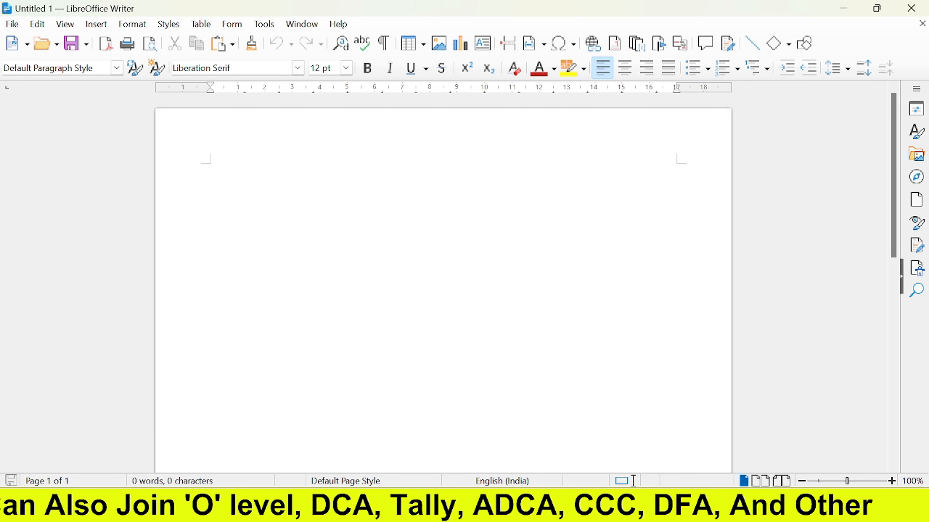
text(dt)
key(F3)
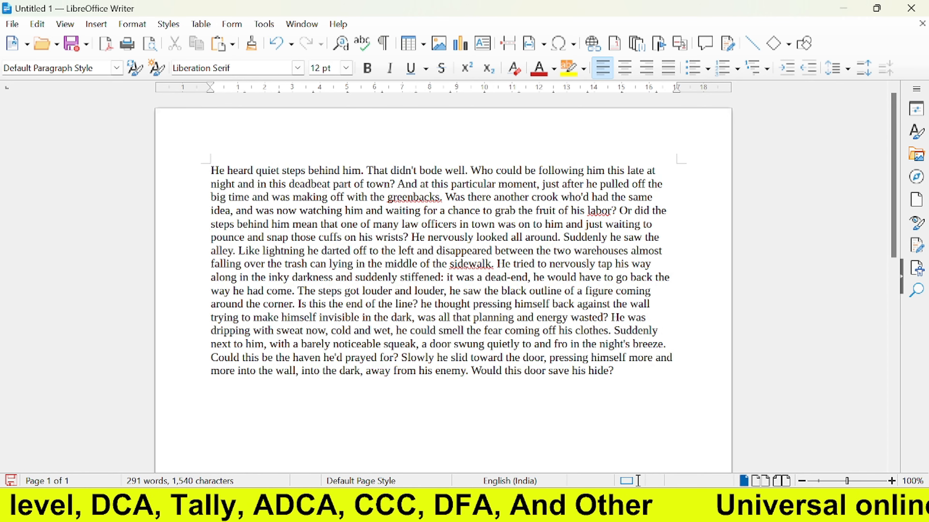
Write "ram is a good boy" on the line below the dummy paragraph and check the Undo entry offered.
click(35, 24)
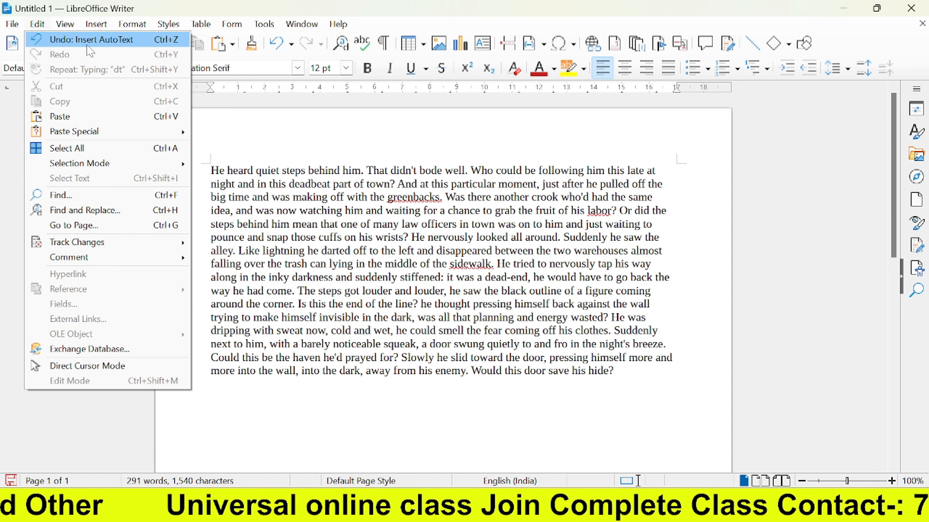
click(466, 401)
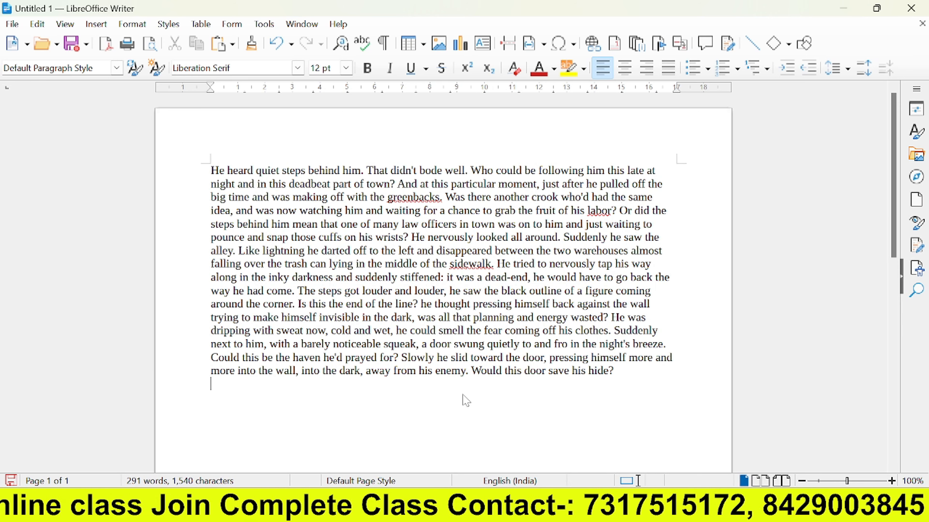
text(ra)
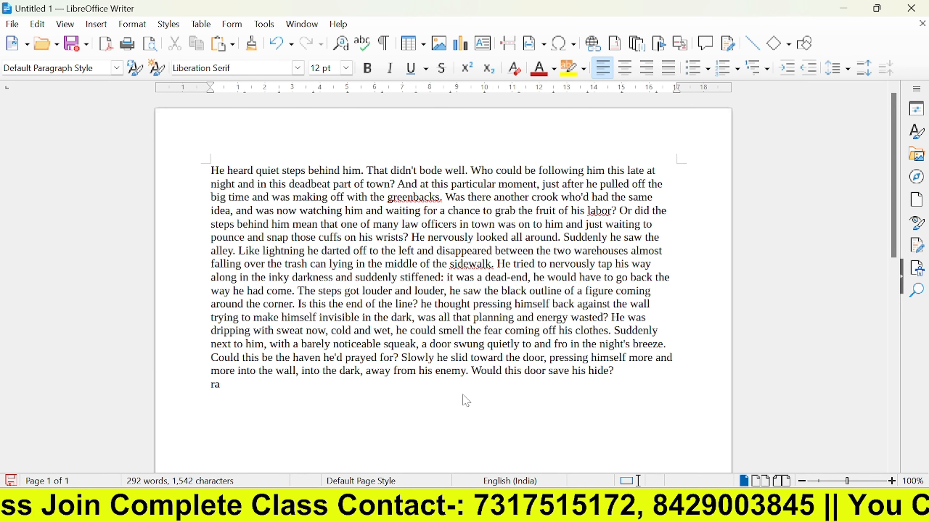
text(m is a )
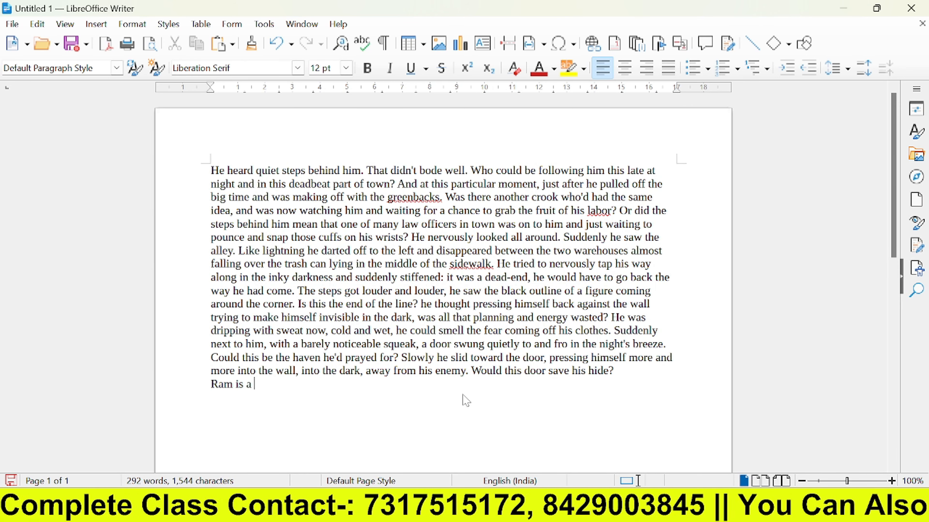
text(good bo)
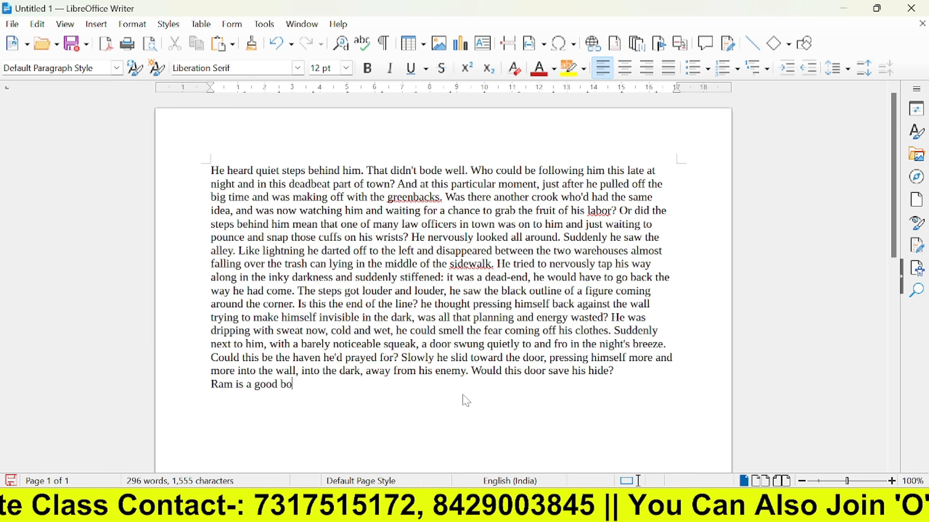
text(y)
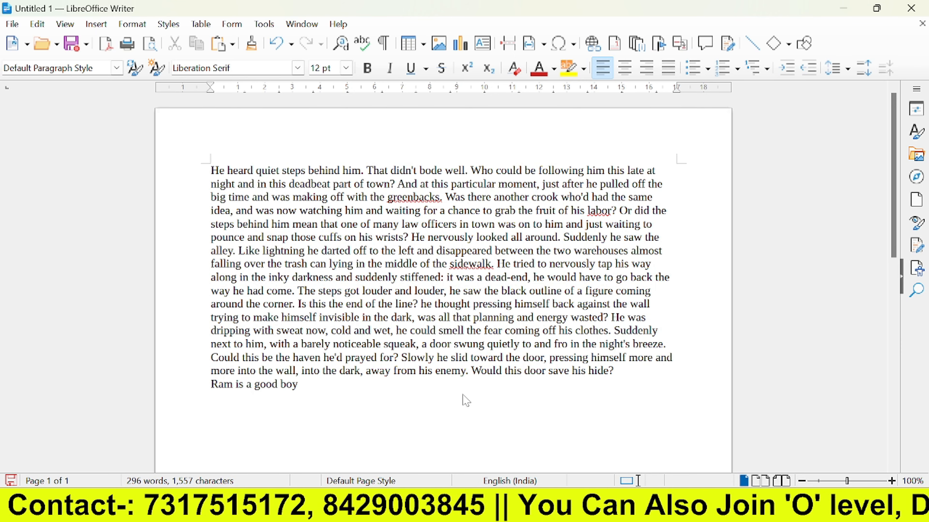
click(38, 24)
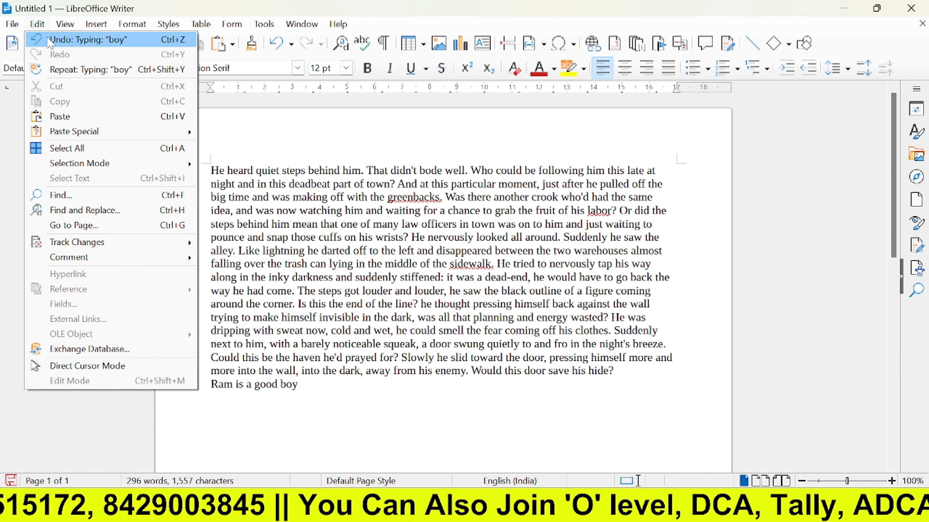
click(334, 386)
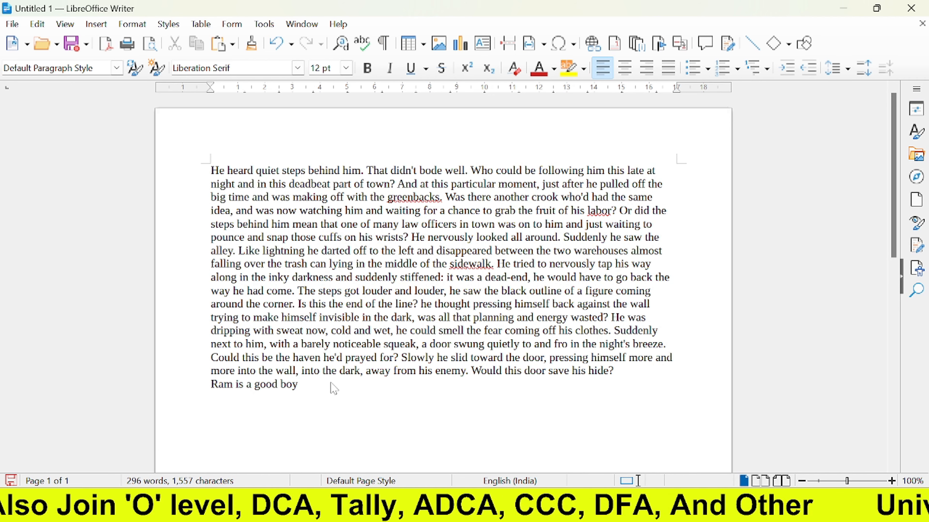
text(zz)
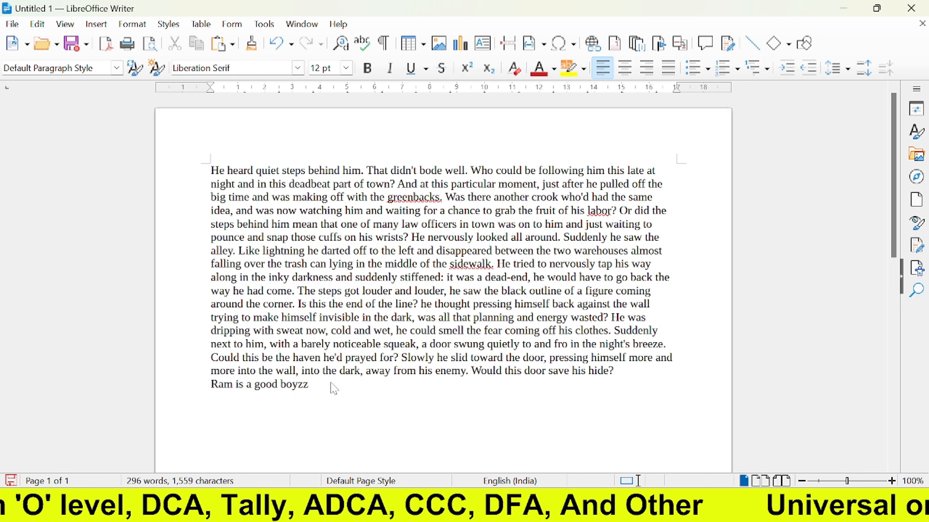
key(BackSpace)
key(BackSpace)
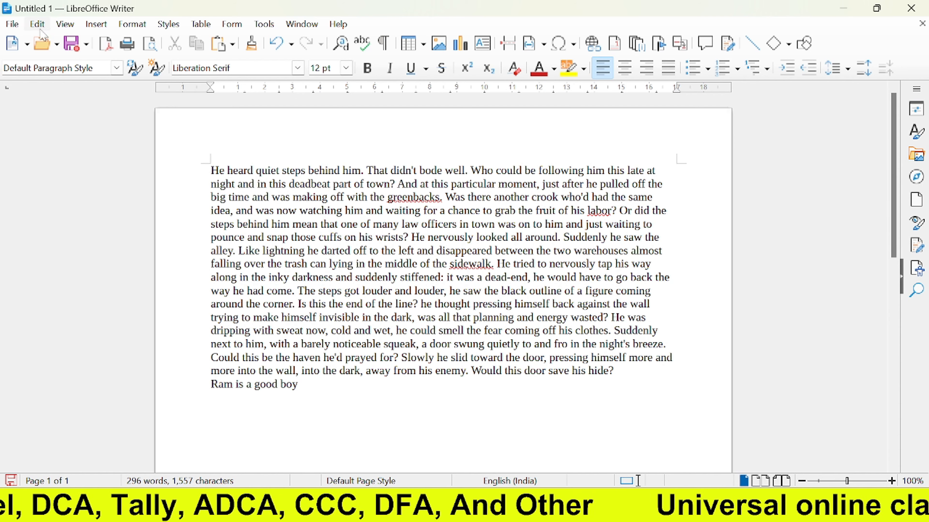
Undo the deletion of "zz" and the typing of "boyzz" in the last line.
click(39, 24)
click(46, 37)
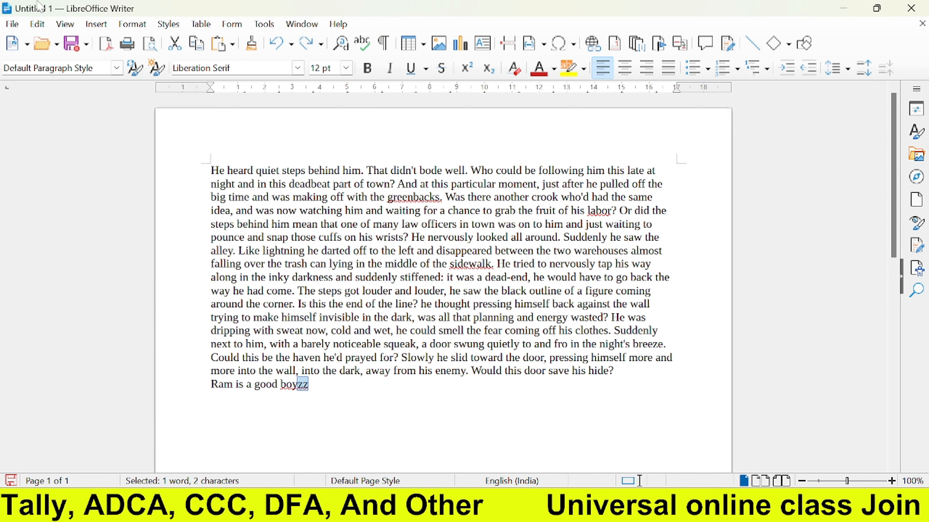
click(37, 24)
click(50, 37)
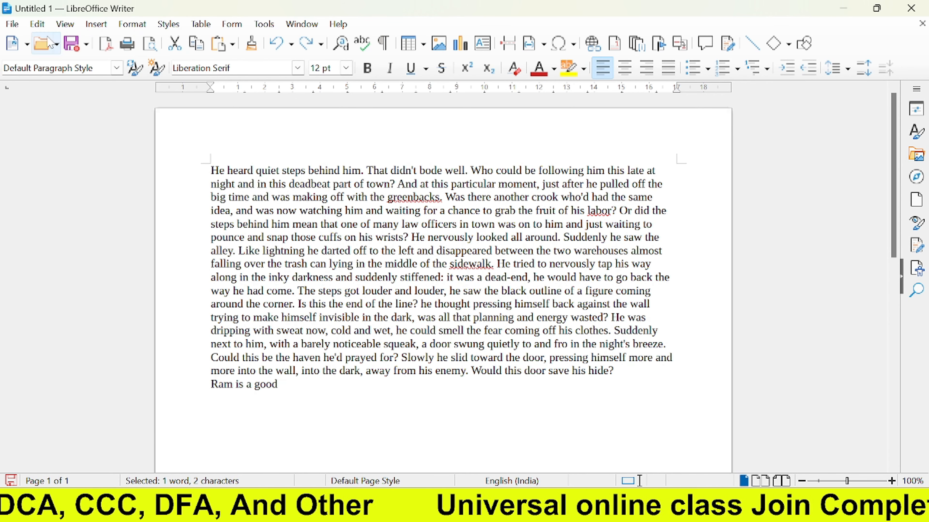
Undo the typing of "good" and the spaces around it, back to "Ram is a".
click(38, 25)
click(46, 41)
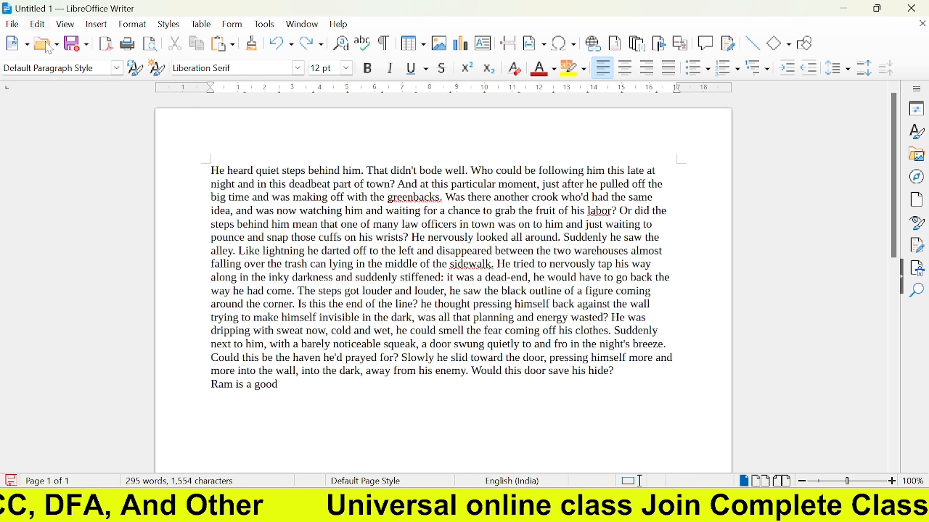
click(37, 24)
click(43, 39)
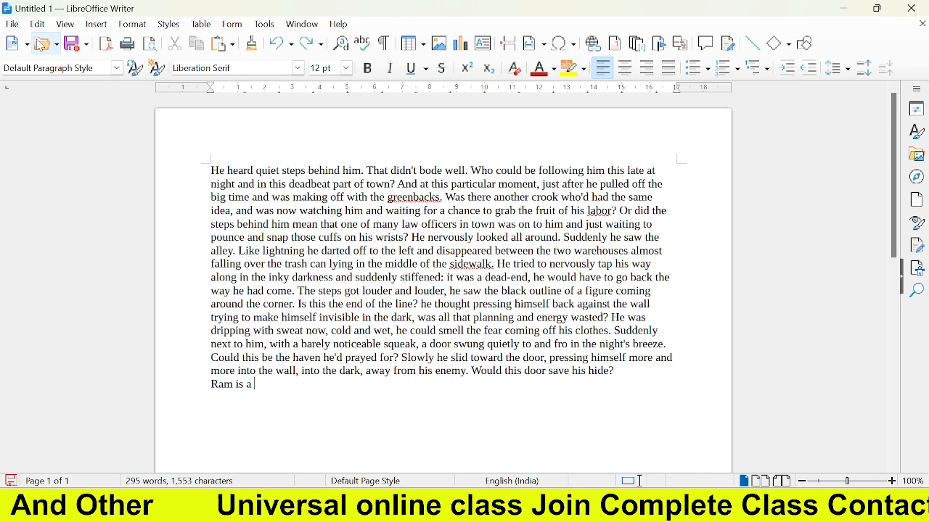
click(37, 25)
click(43, 39)
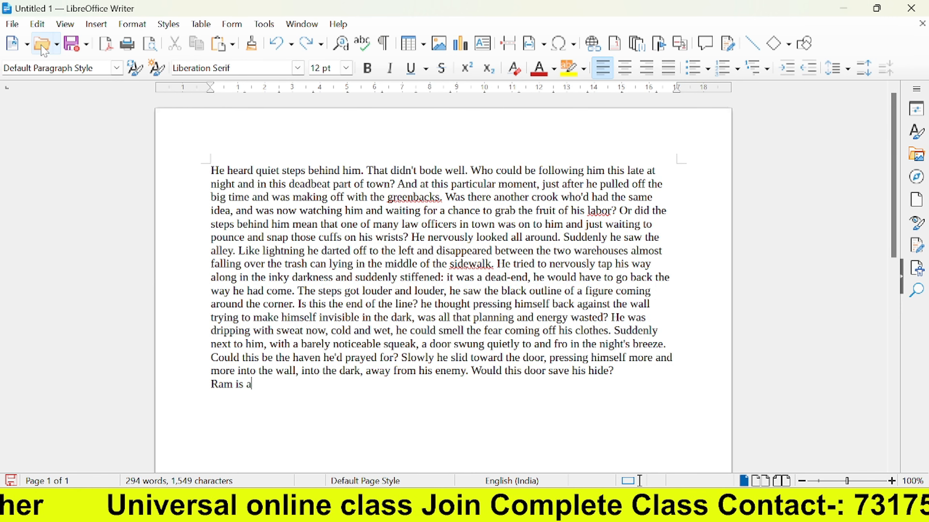
click(41, 46)
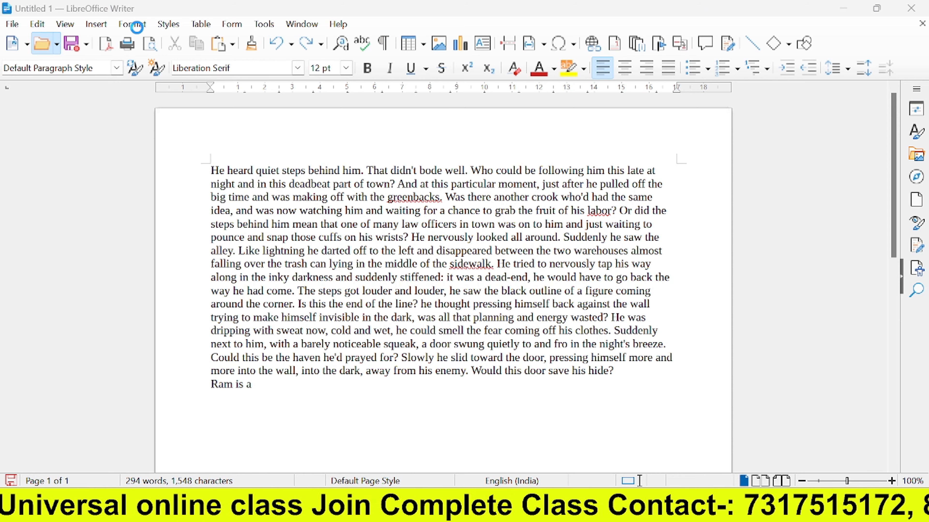
click(445, 27)
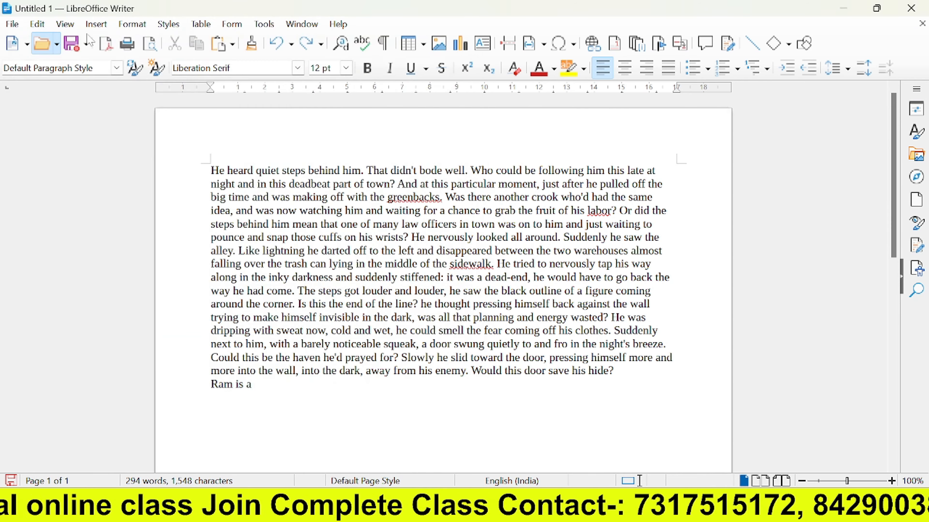
Undo the typing of "a" and "is" so that only "Ram" remains in the last line.
click(37, 25)
click(45, 39)
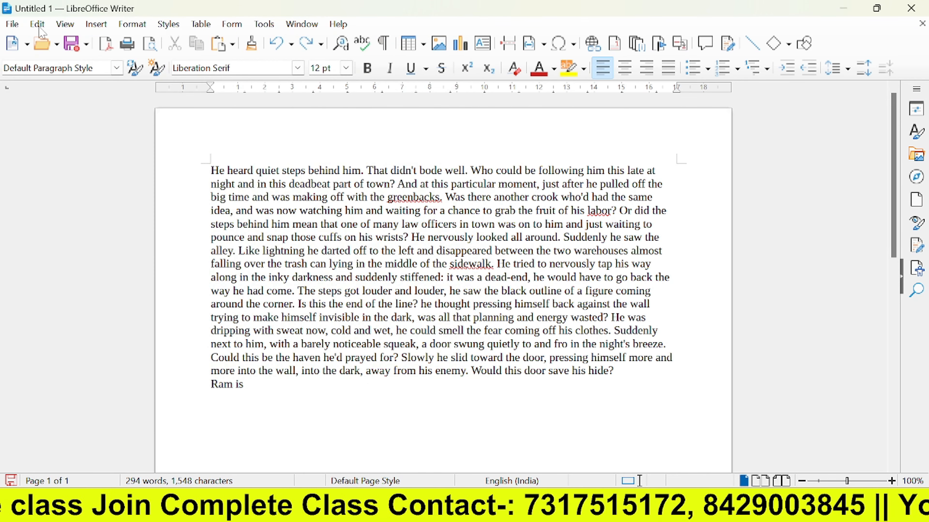
click(37, 24)
click(45, 39)
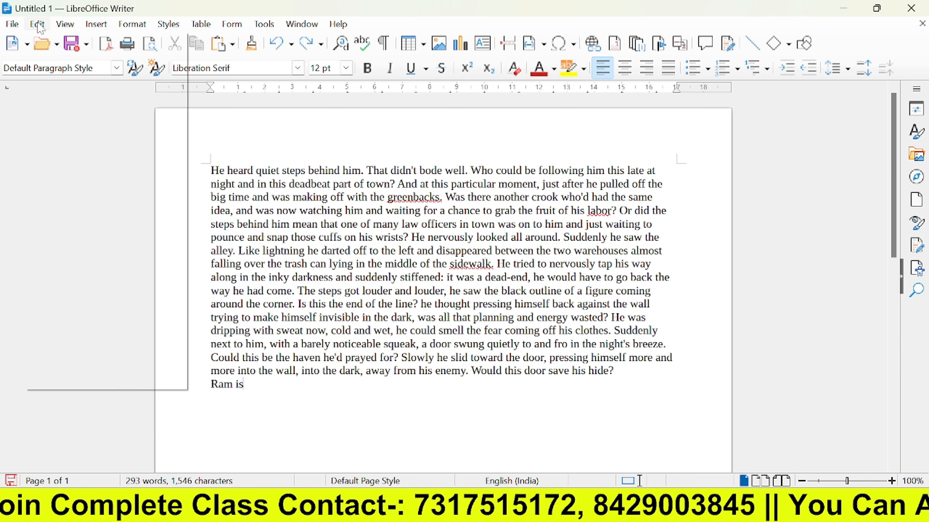
click(37, 24)
click(45, 38)
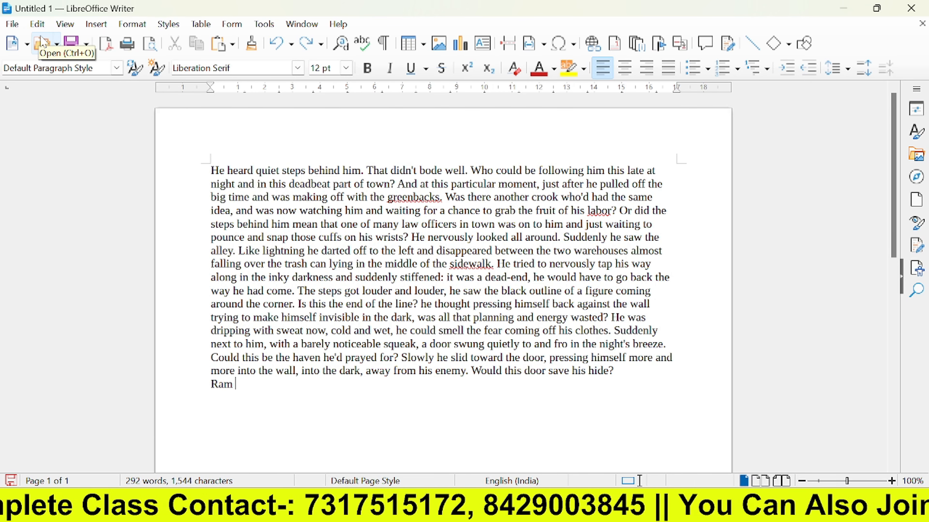
Undo the AutoCorrect change, the typing of "ram" and the AutoText insertion, back to "dt".
click(44, 25)
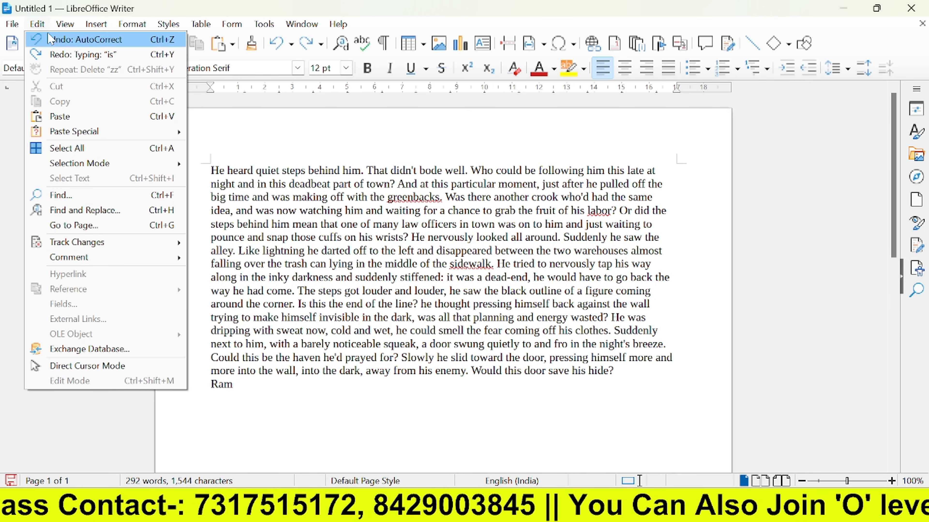
click(46, 39)
click(37, 24)
click(43, 39)
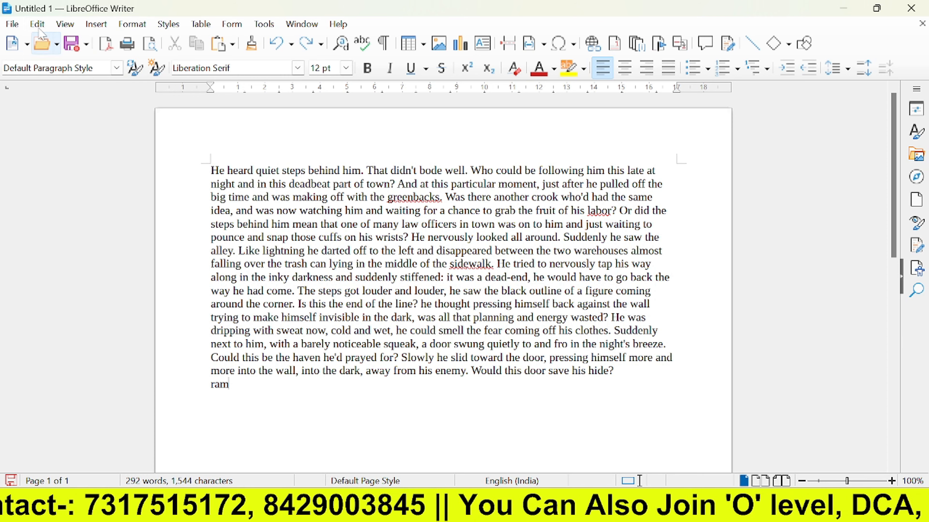
click(37, 24)
click(43, 40)
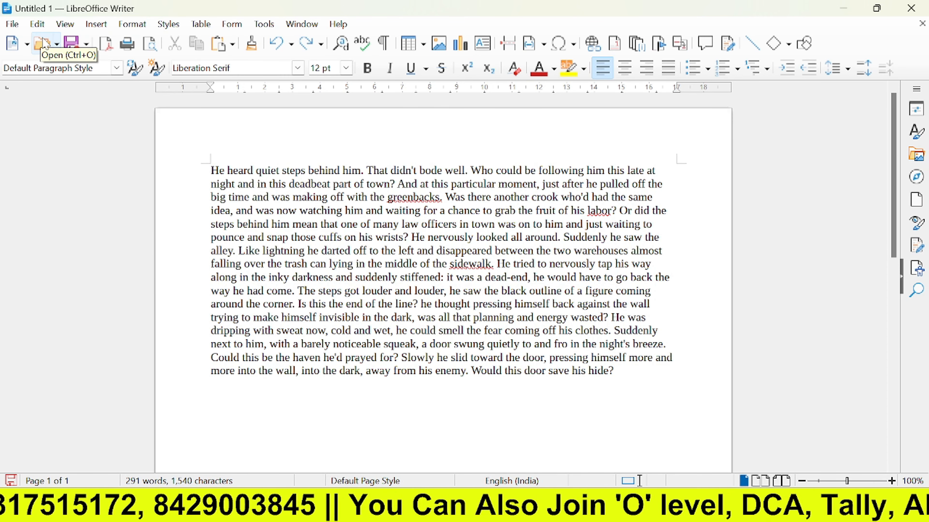
click(37, 24)
click(47, 39)
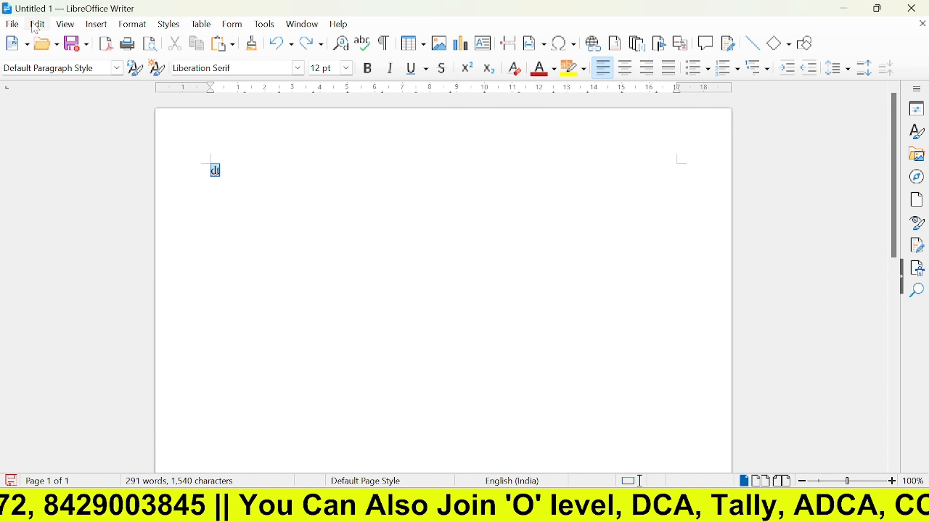
Redo the AutoText insertion, the typing of "ram" and a space, and the AutoCorrect change to "Ram".
click(37, 24)
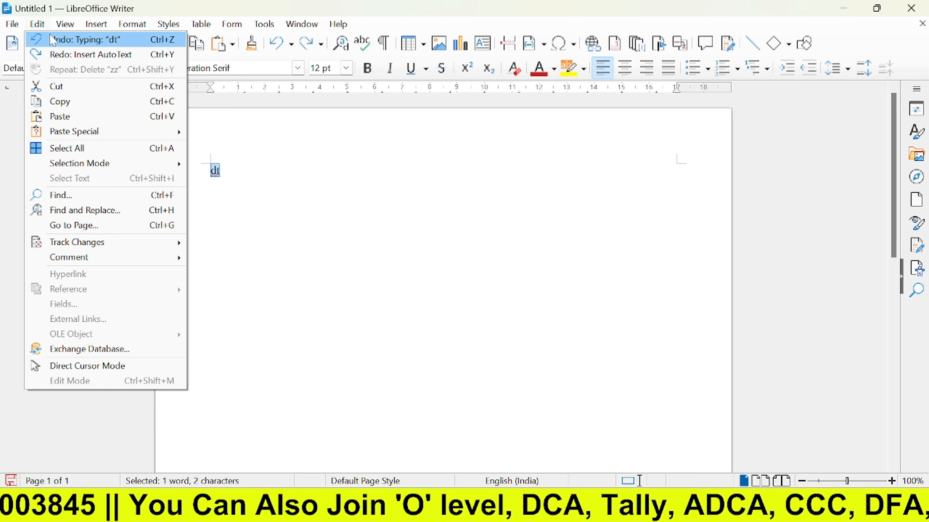
mouse_move(37, 25)
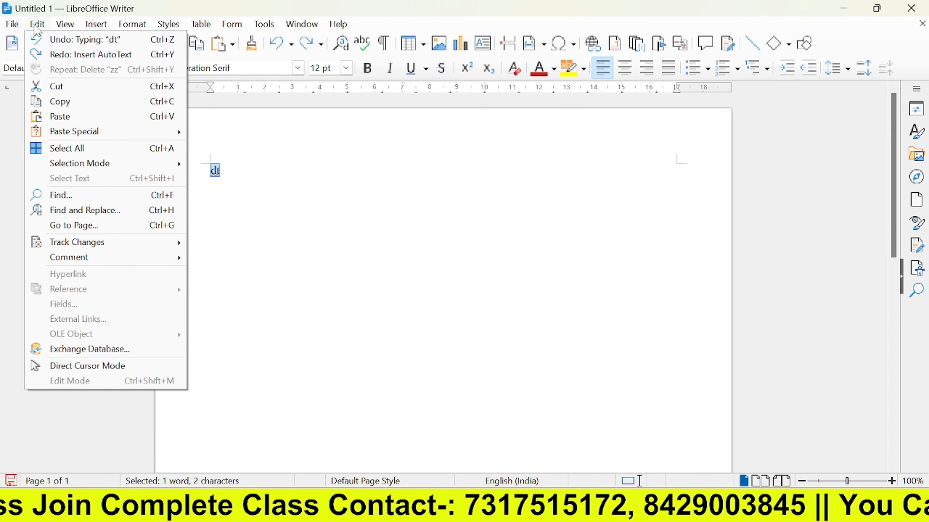
click(59, 54)
click(35, 24)
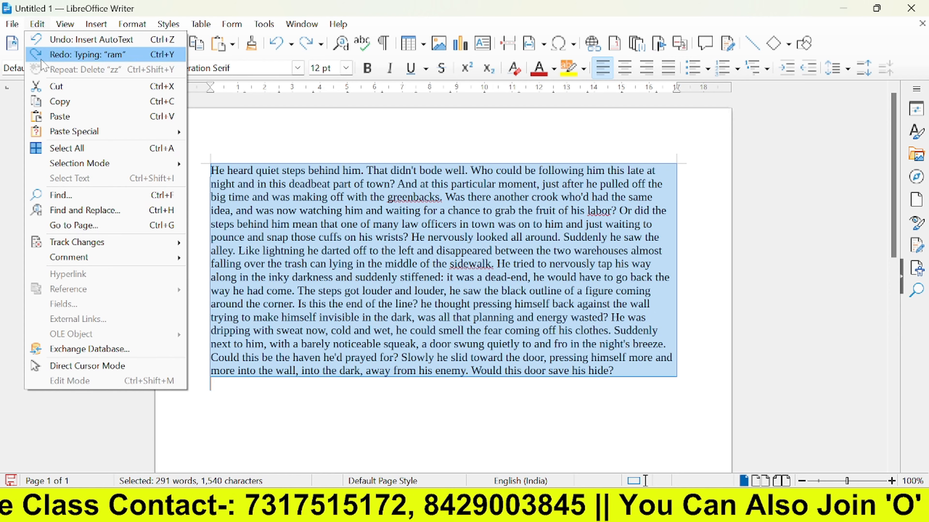
click(58, 55)
click(37, 24)
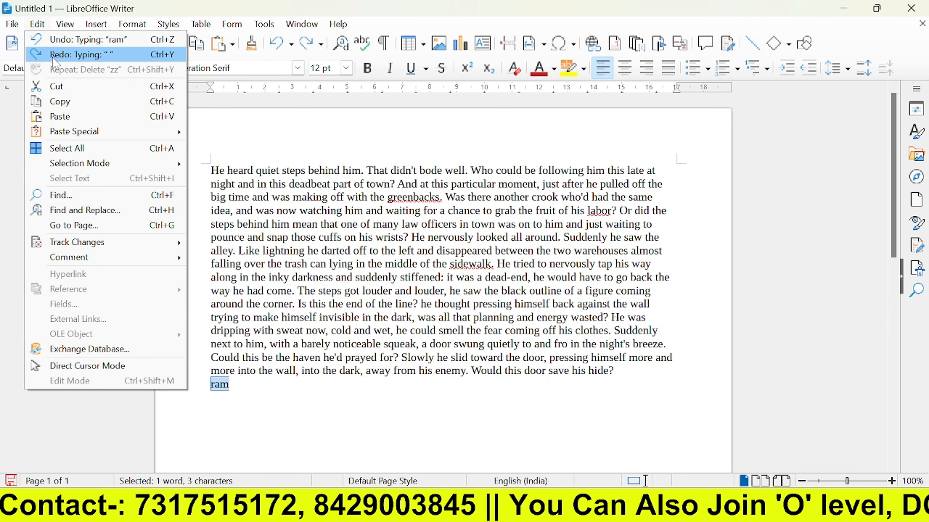
click(55, 56)
click(37, 24)
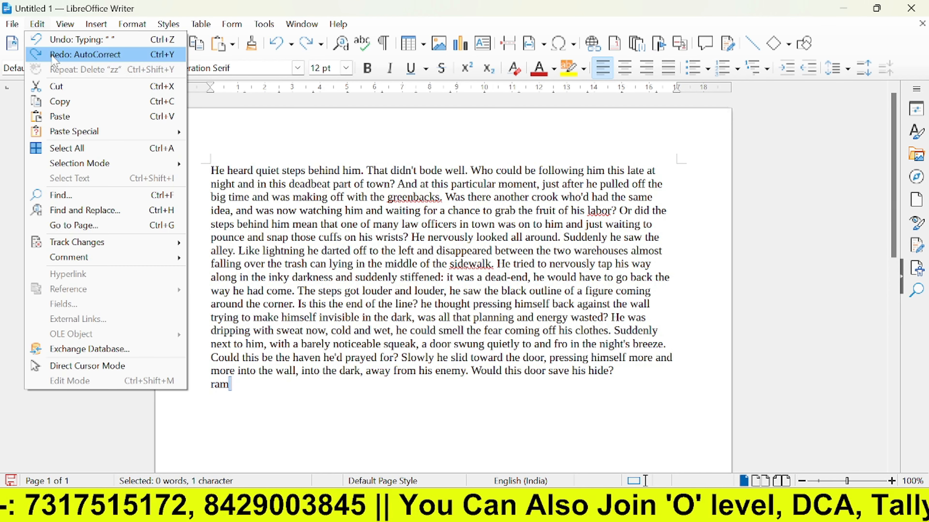
click(55, 55)
Redo the typing of "is", the space and "a" so the last line reads "Ram is a".
click(37, 24)
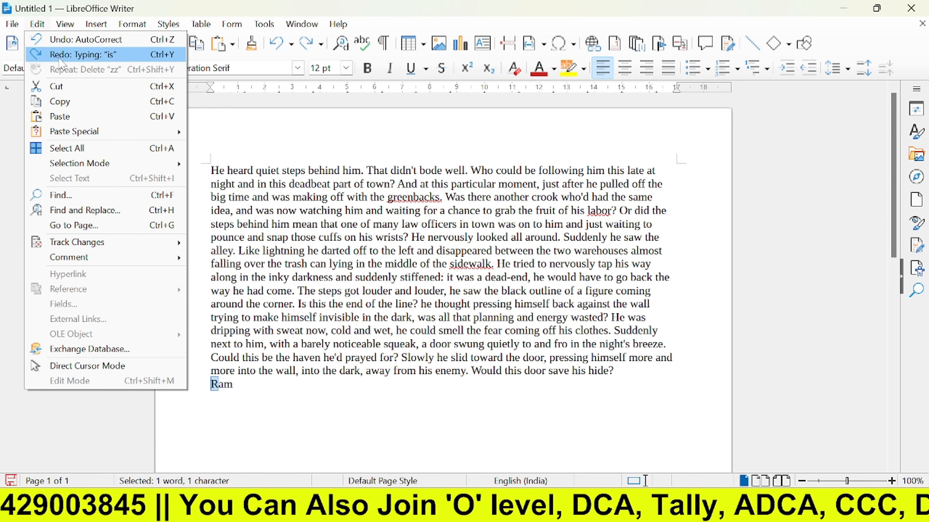
click(61, 58)
click(39, 24)
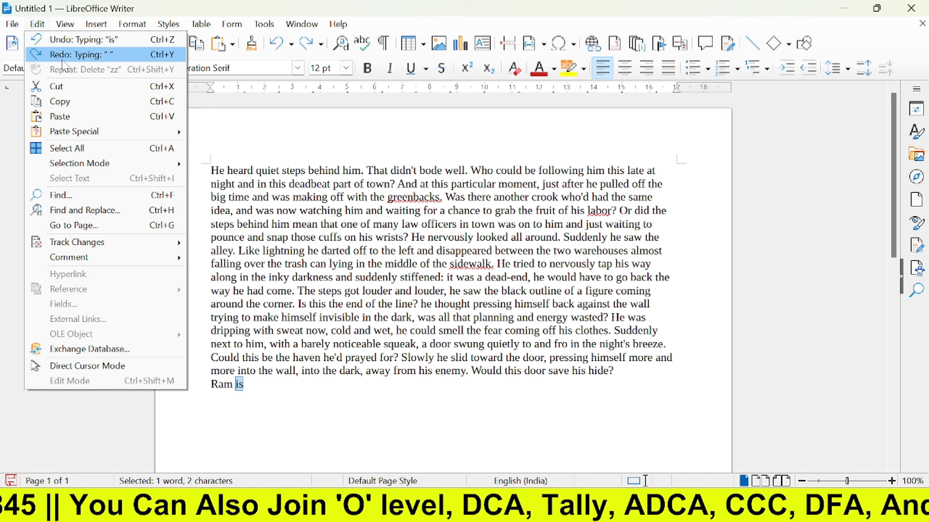
click(63, 56)
click(38, 24)
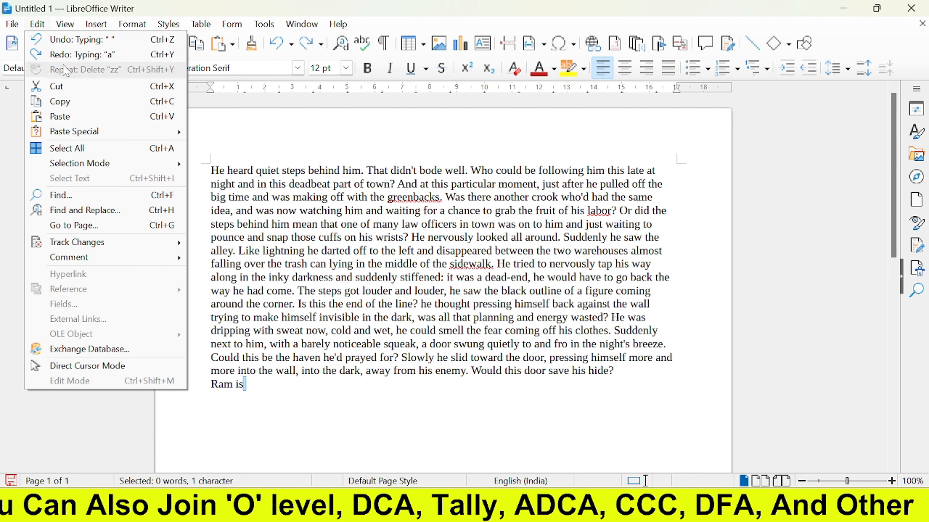
click(62, 55)
Redo the typing of "good", the spaces around it and "boyzz" in the last line.
click(38, 25)
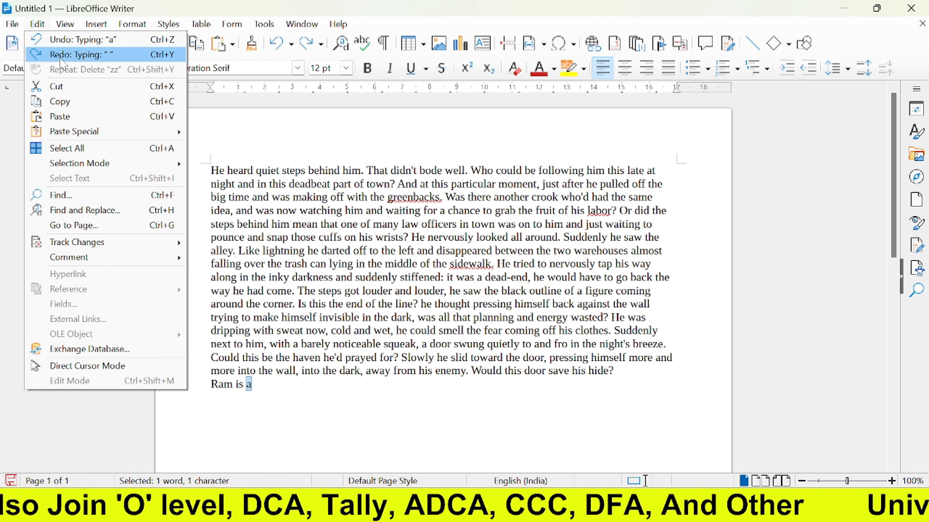
click(61, 55)
click(38, 24)
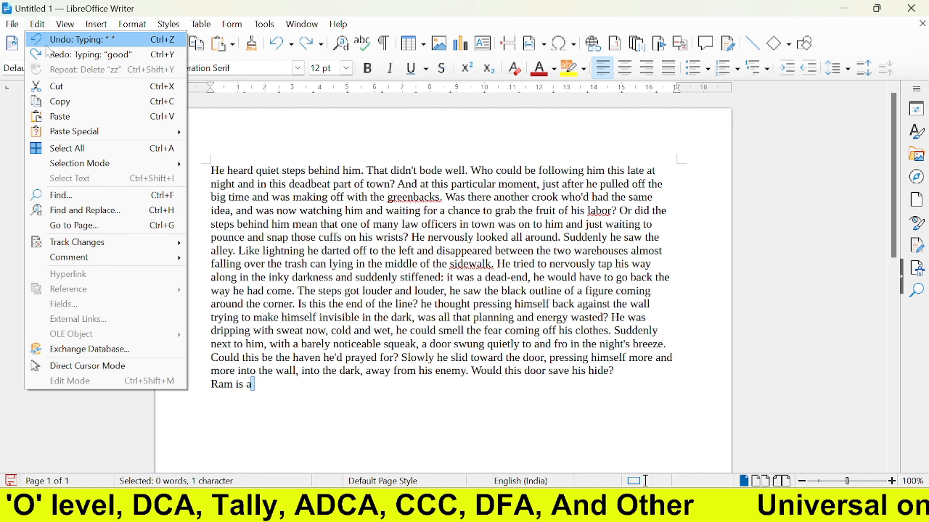
click(57, 55)
click(39, 25)
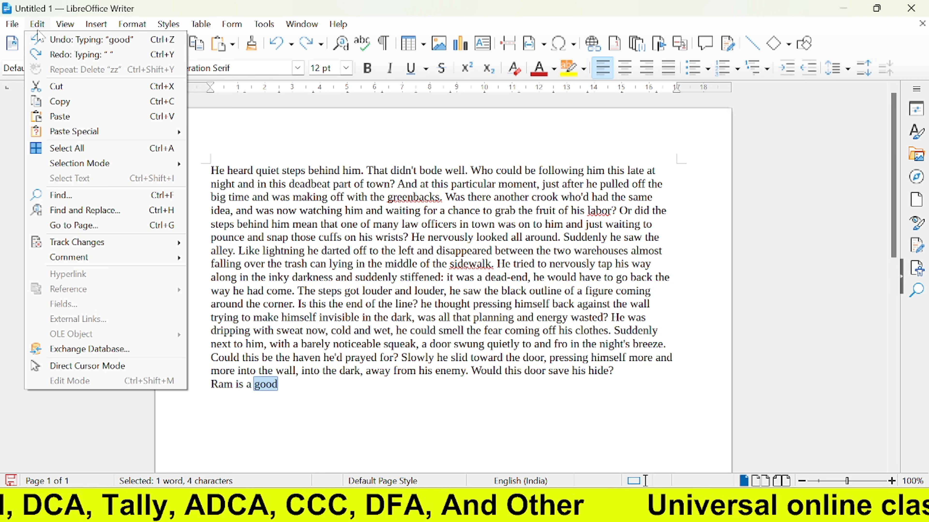
click(57, 56)
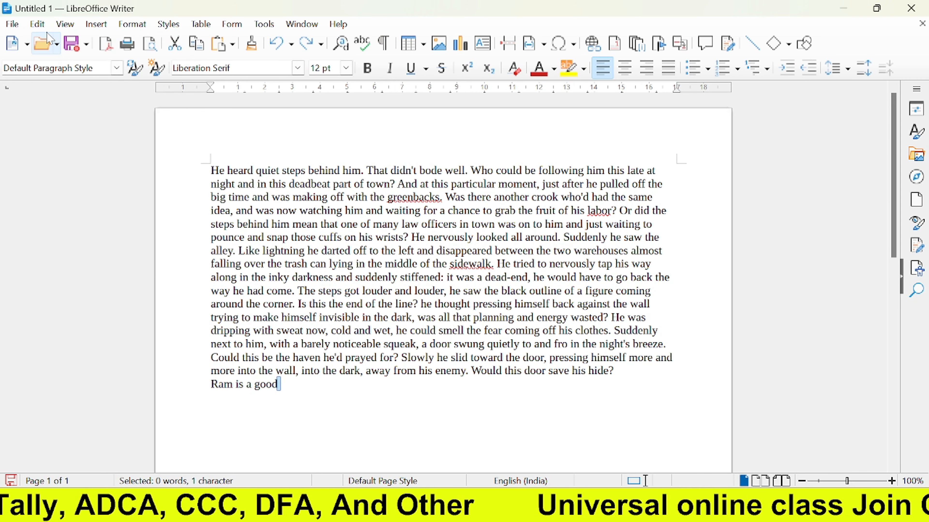
click(38, 24)
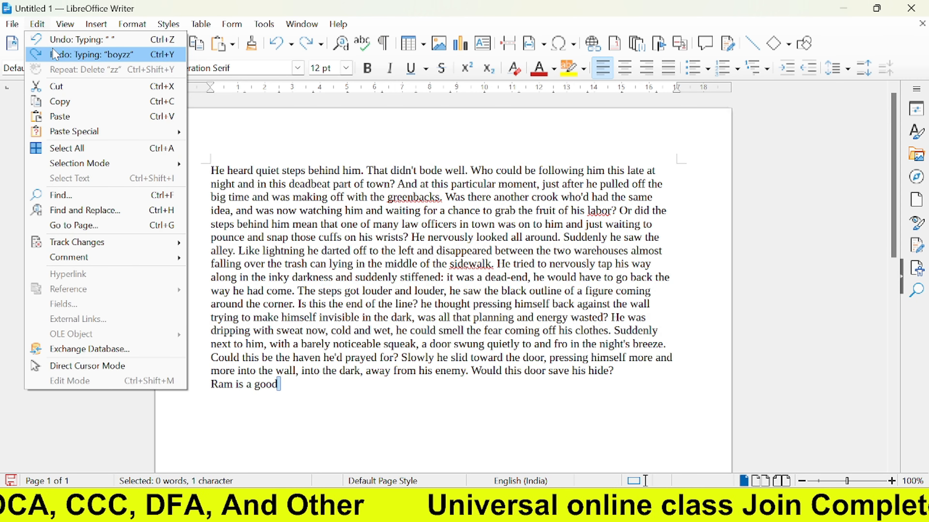
click(57, 55)
click(37, 24)
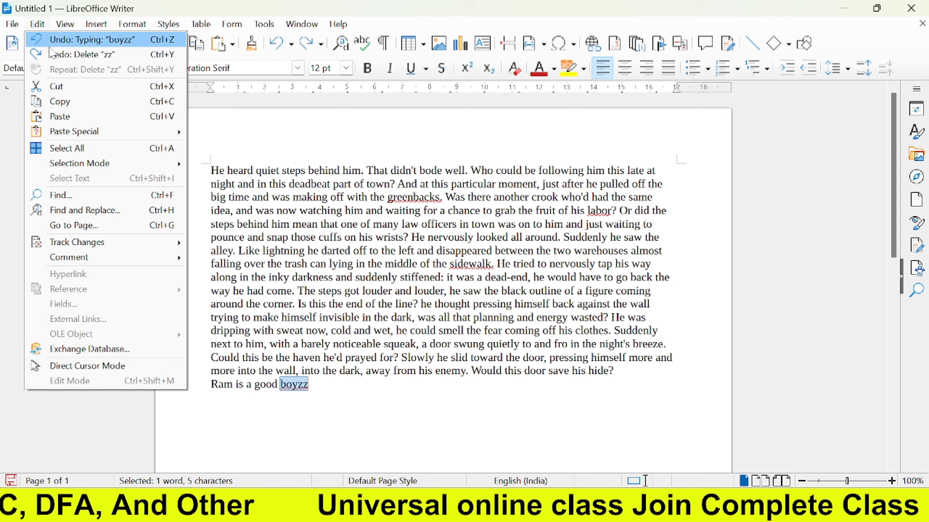
click(349, 277)
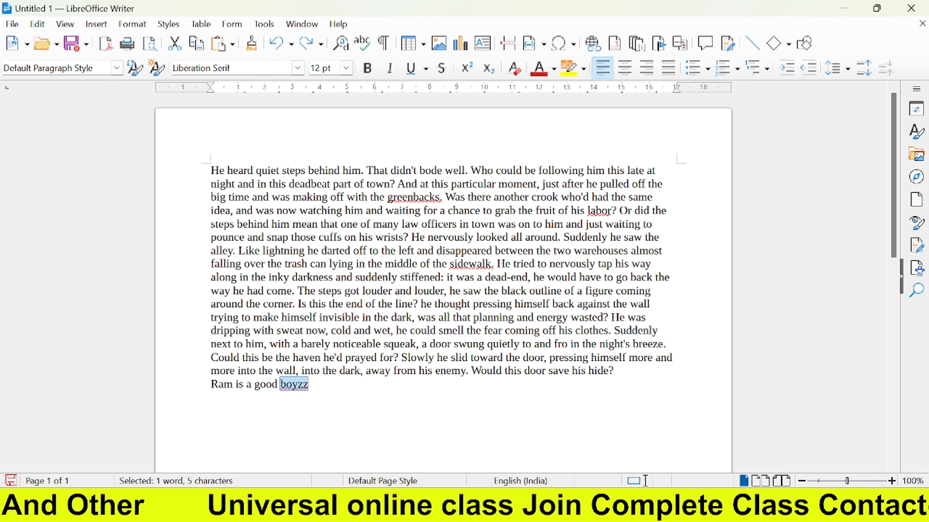
click(280, 251)
click(37, 24)
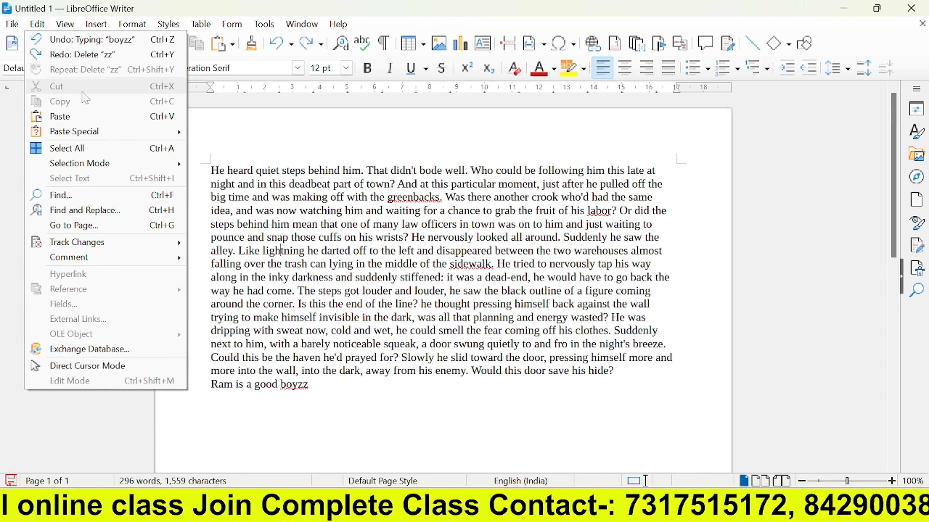
click(320, 172)
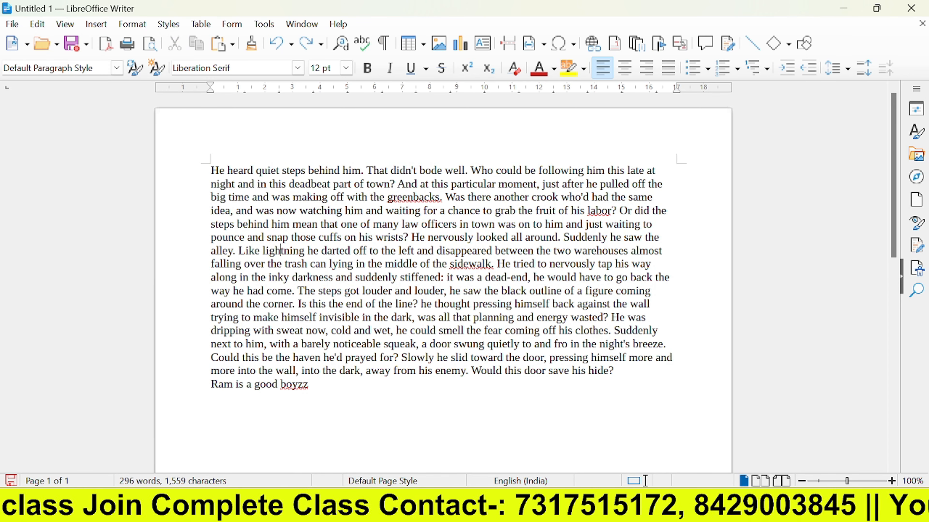
drag(211, 171, 646, 264)
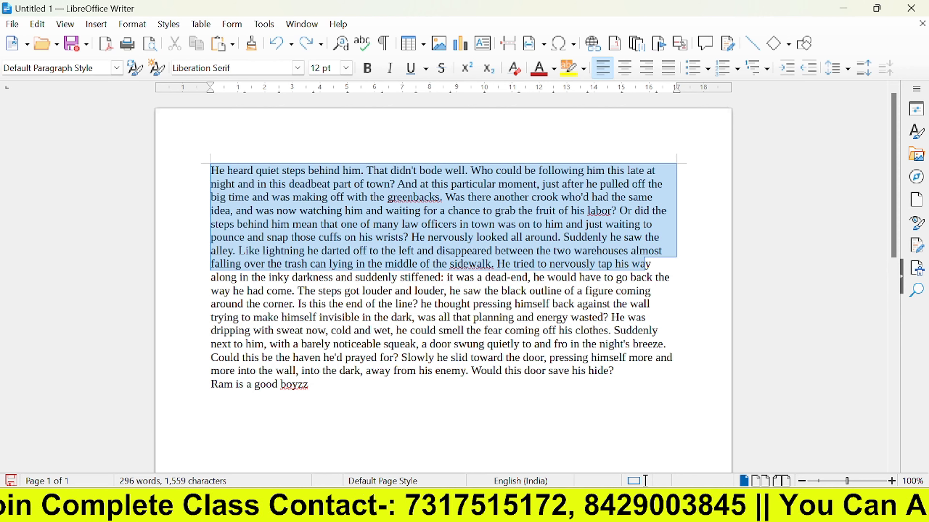
click(218, 223)
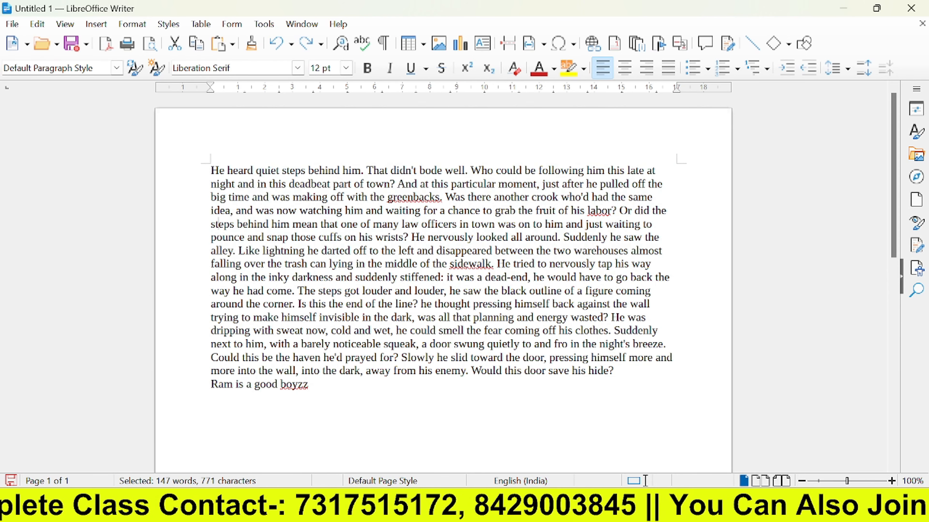
click(37, 24)
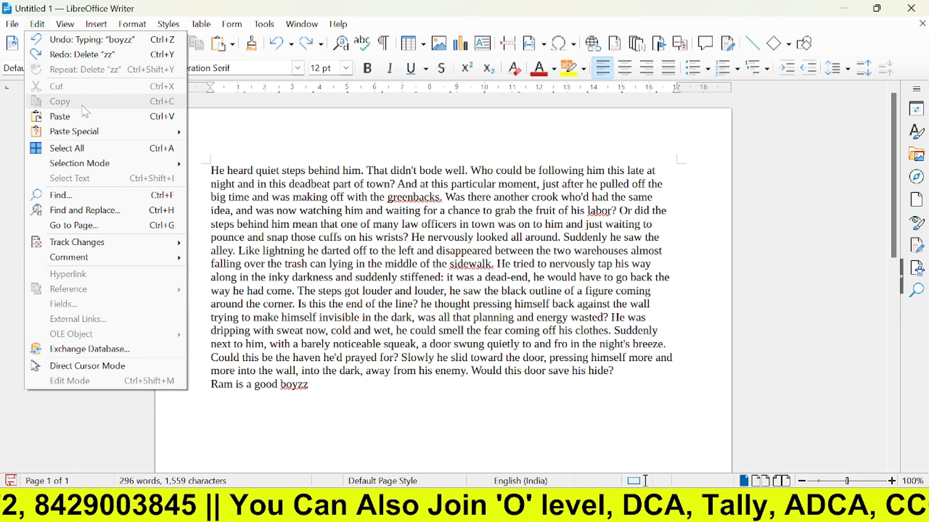
click(207, 185)
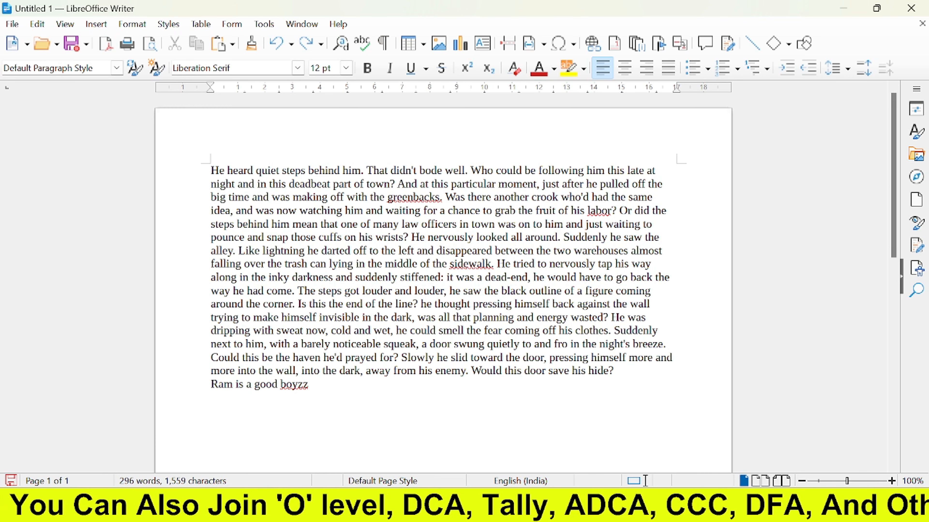
Cut the opening text from "He heard" through "to him and just" and paste it back at the start of the document.
double_click(214, 171)
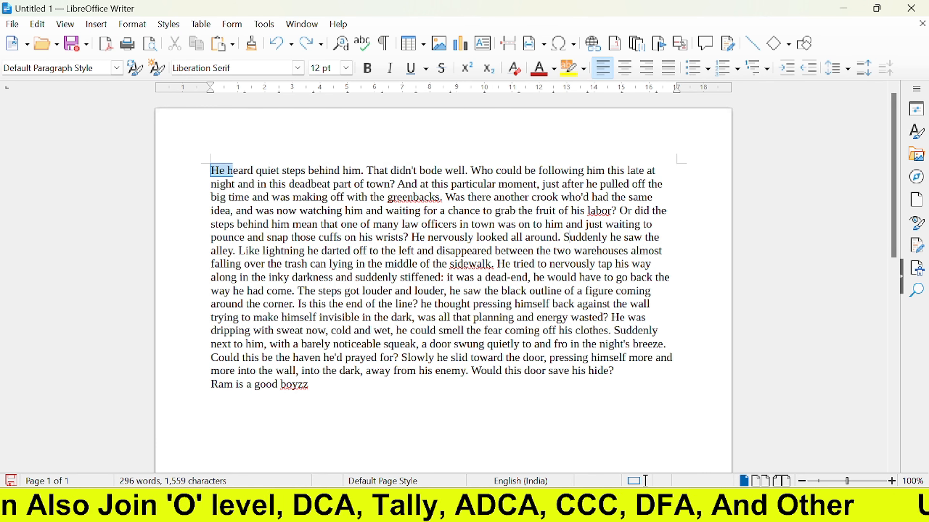
shift+click(605, 224)
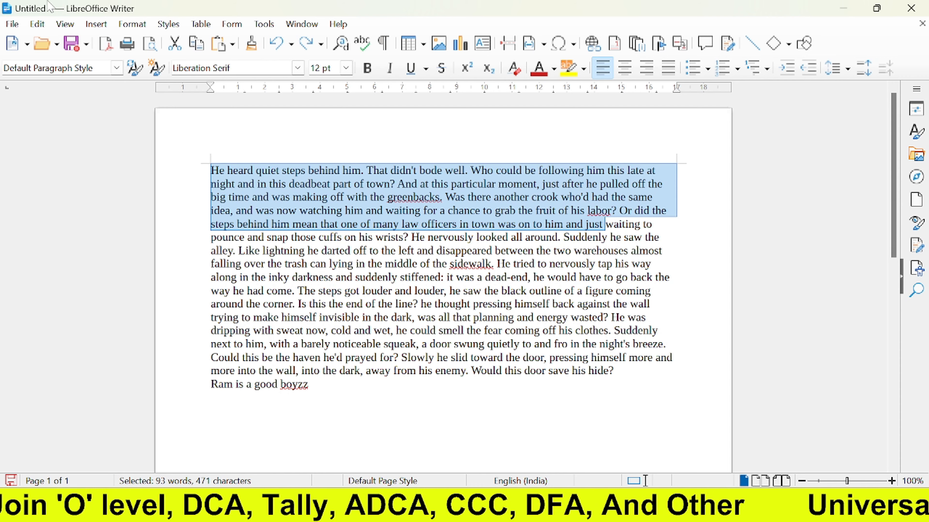
click(39, 25)
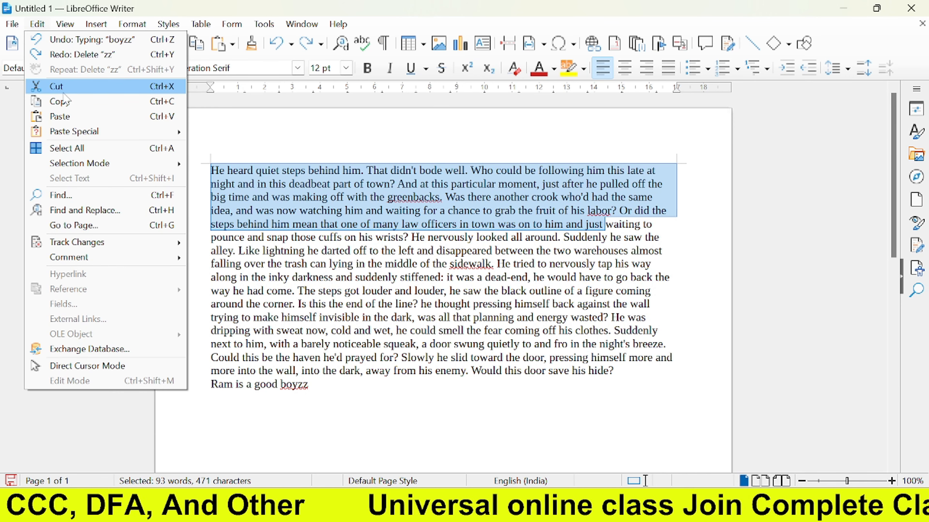
click(63, 93)
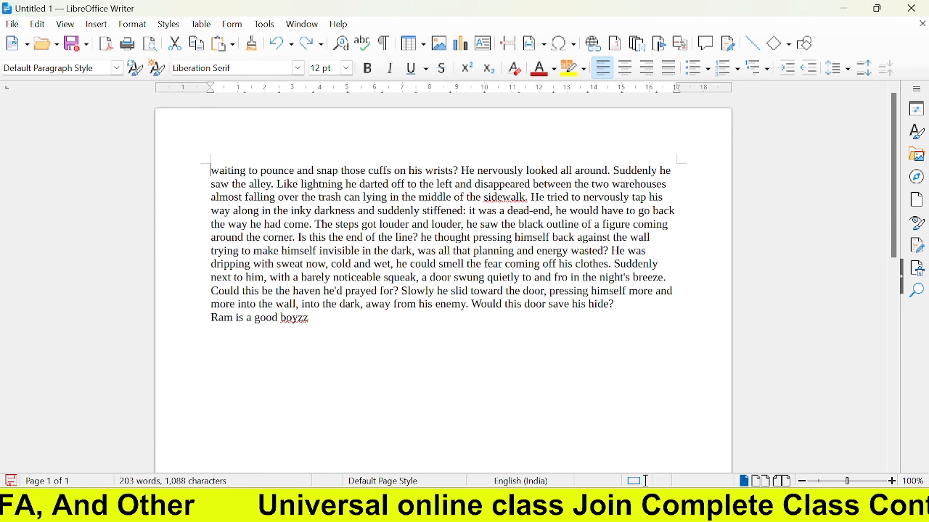
click(40, 24)
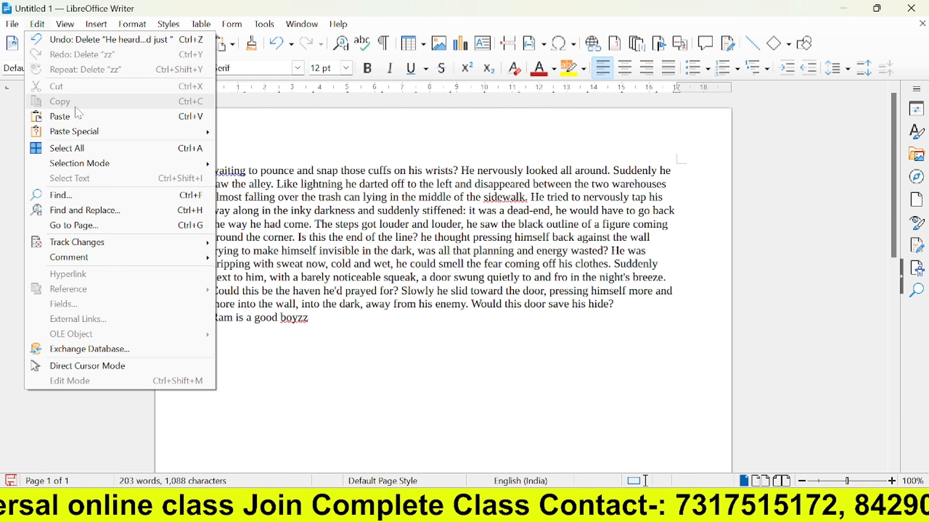
click(78, 117)
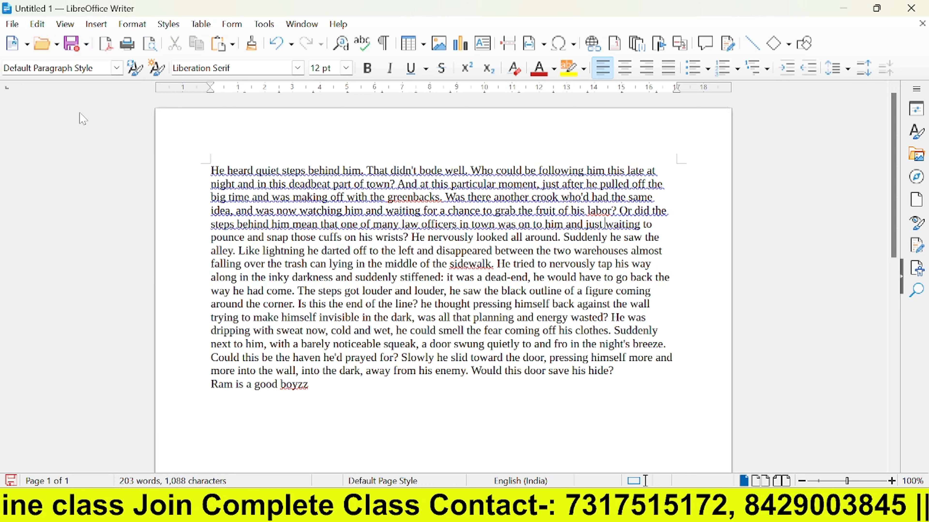
click(38, 24)
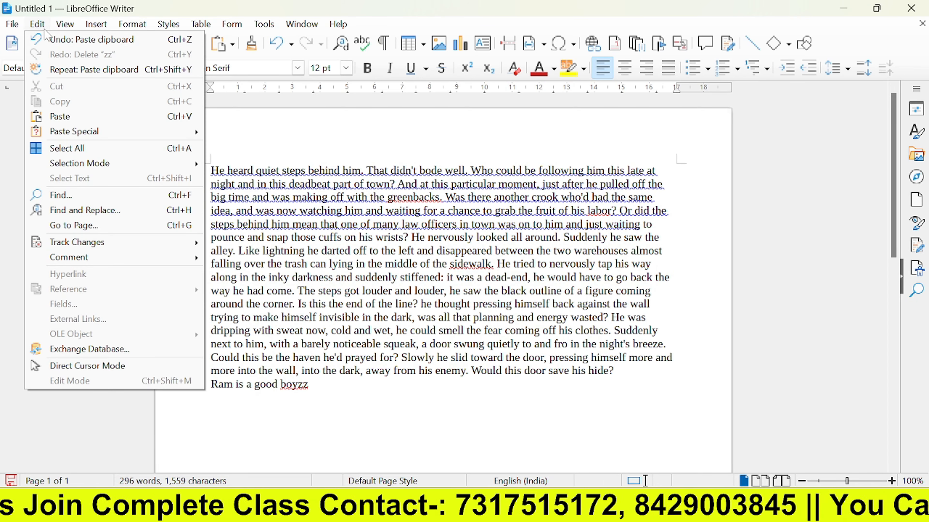
click(277, 183)
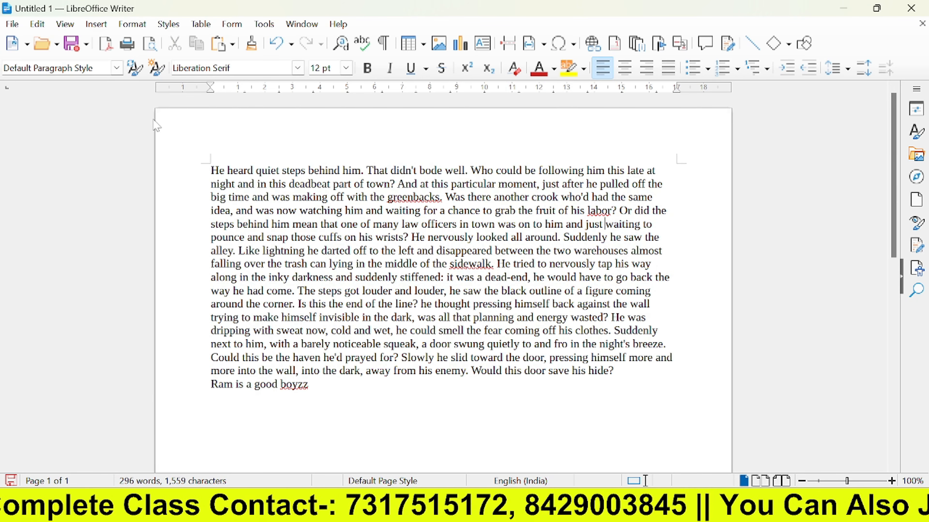
click(38, 24)
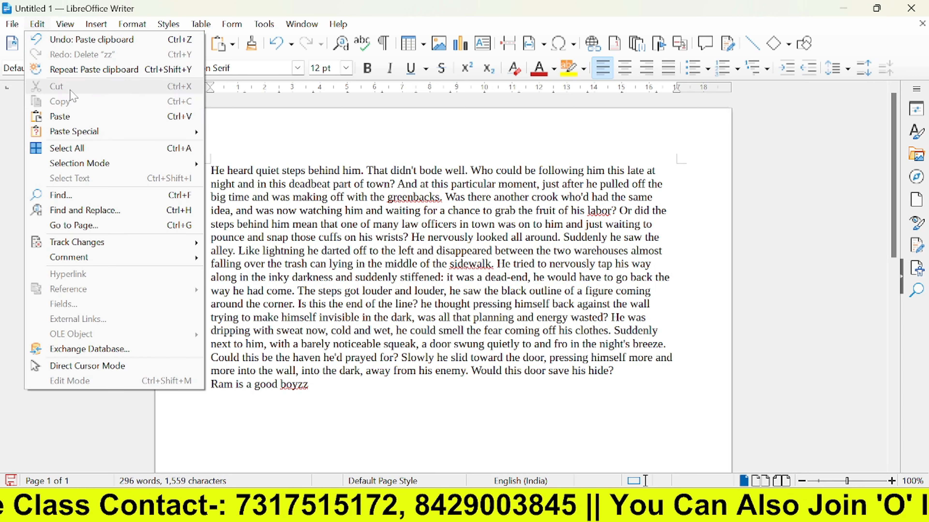
click(296, 178)
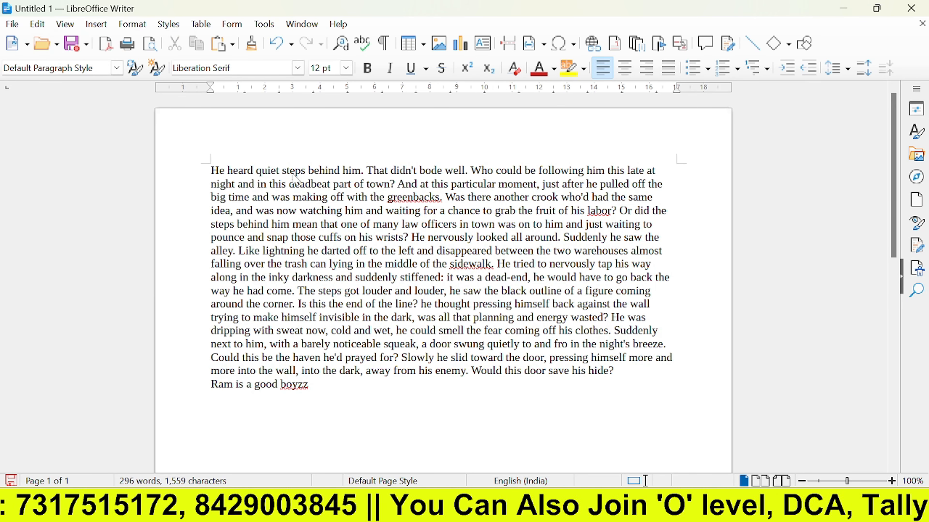
Copy the opening text from "He heard" through "just waiting to" at the end of the fifth line.
drag(211, 170, 285, 198)
shift+click(652, 224)
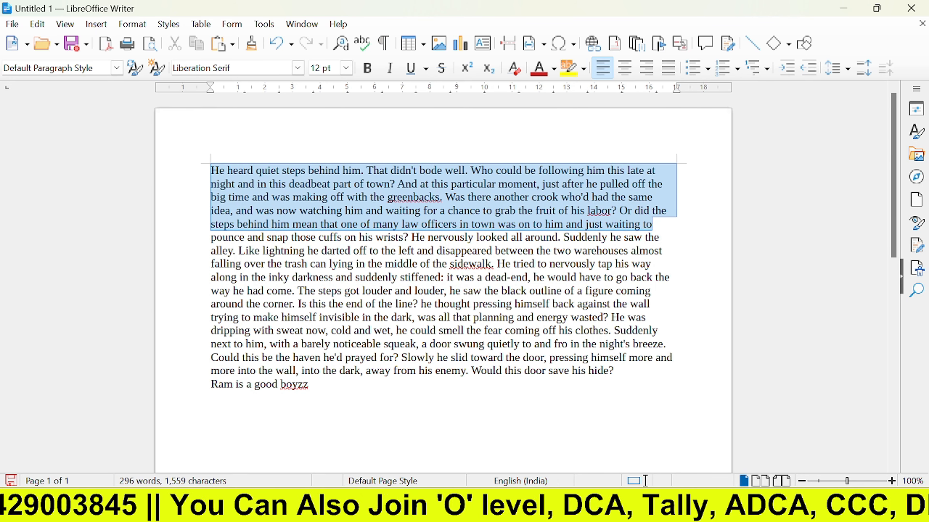
click(45, 25)
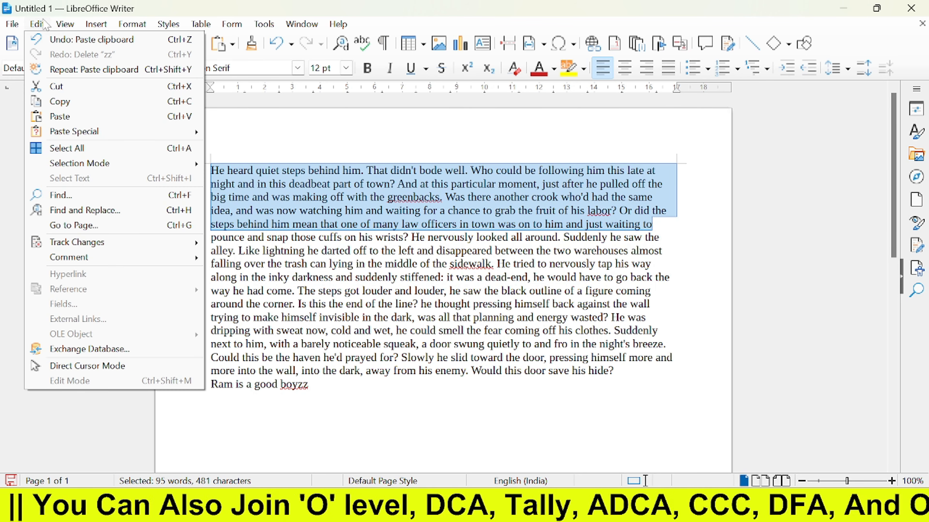
click(74, 106)
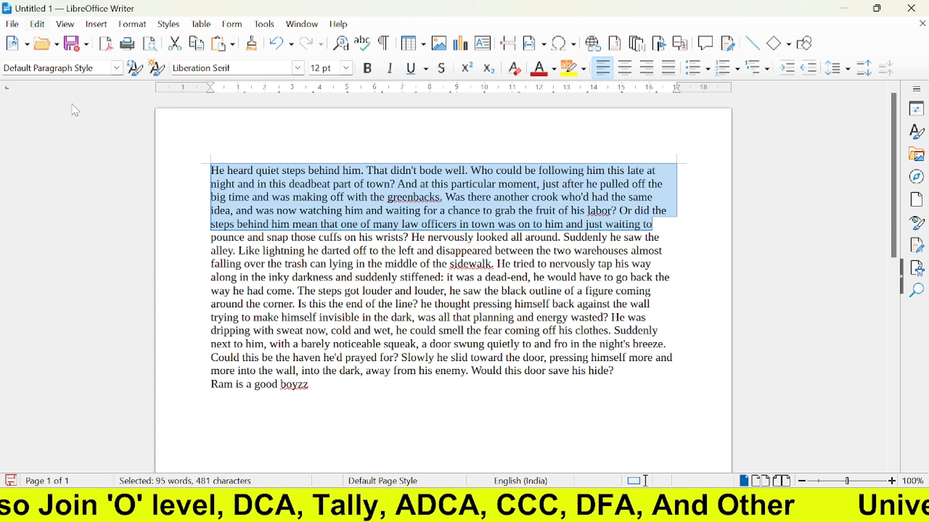
click(38, 24)
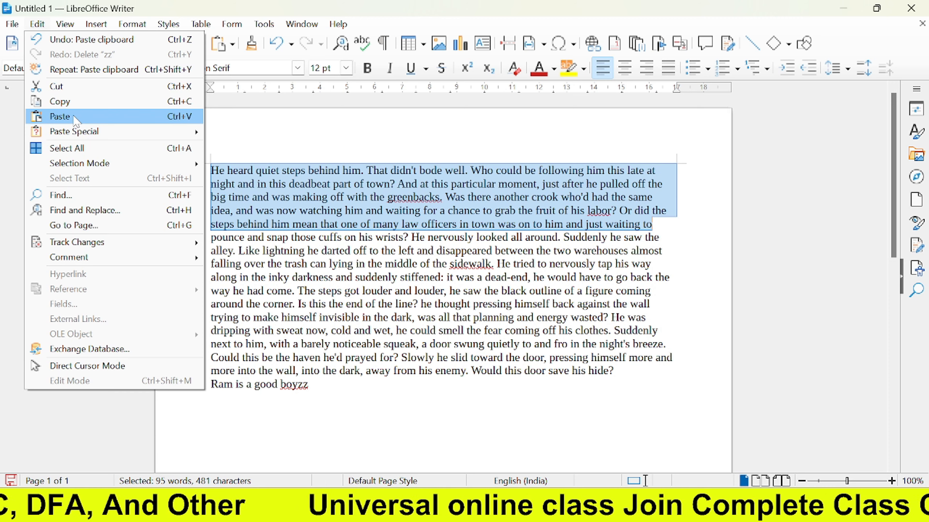
Paste the copied passage over the selected opening text, and paste it four more times directly after it.
click(74, 116)
click(37, 24)
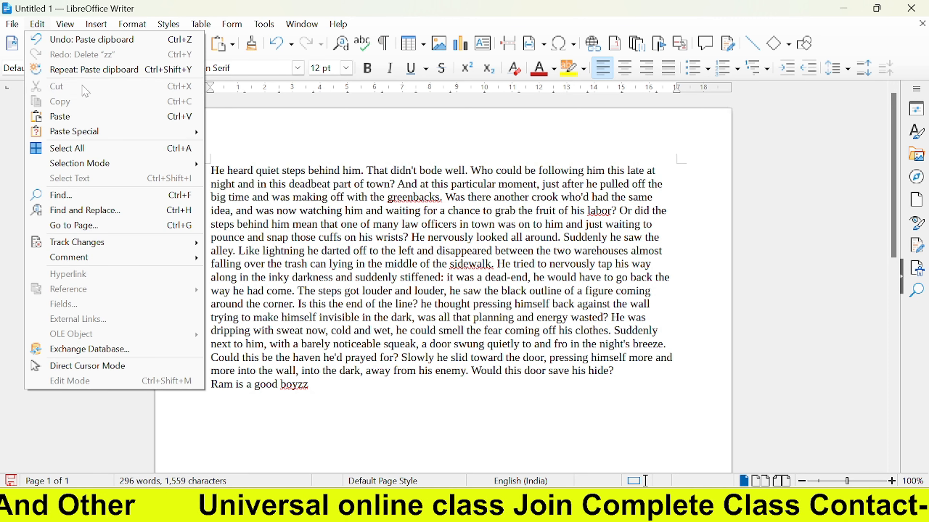
click(101, 118)
click(37, 24)
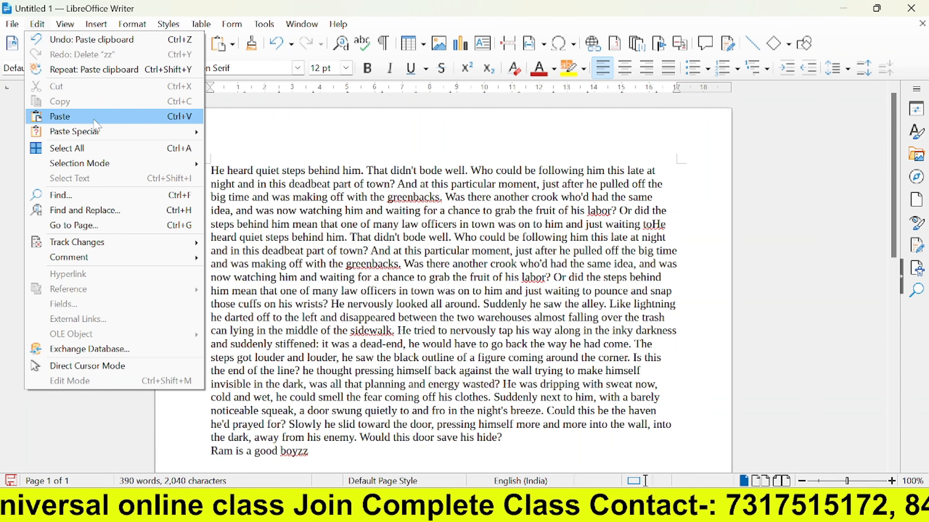
click(91, 116)
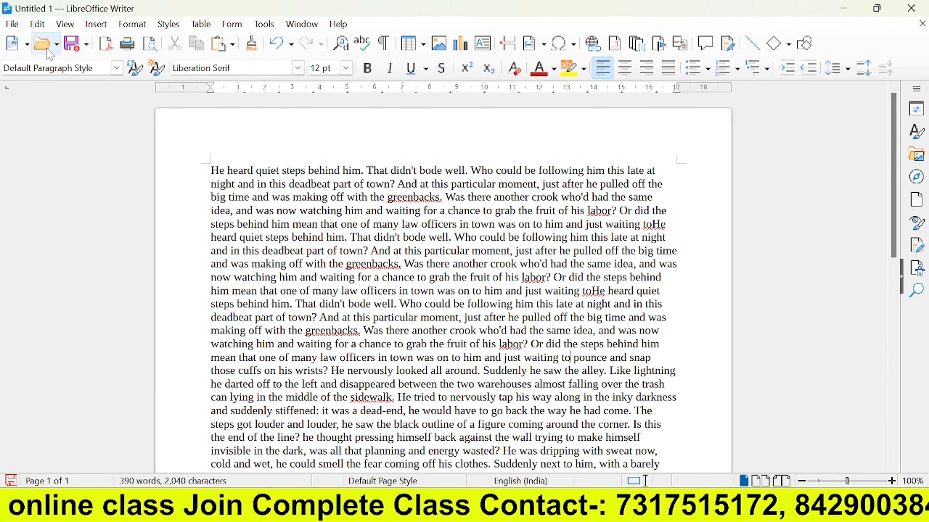
click(38, 24)
click(81, 117)
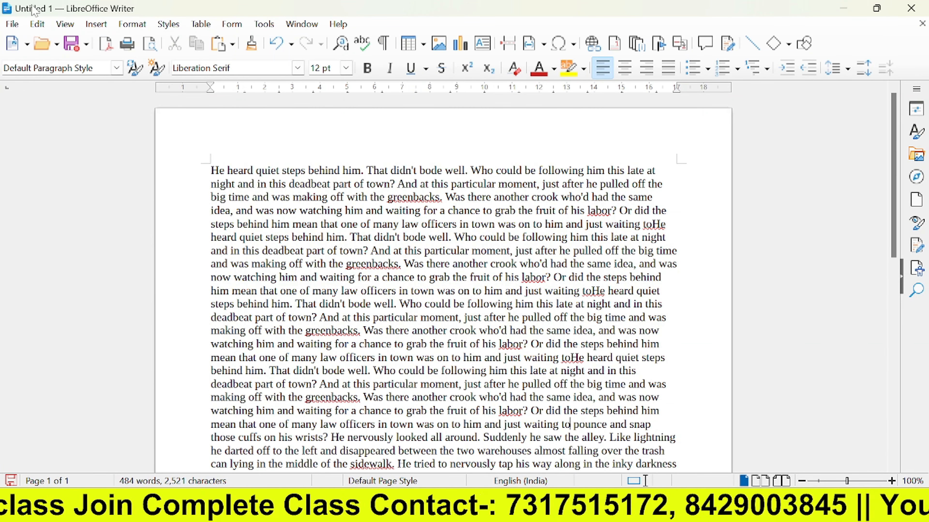
click(38, 25)
click(60, 116)
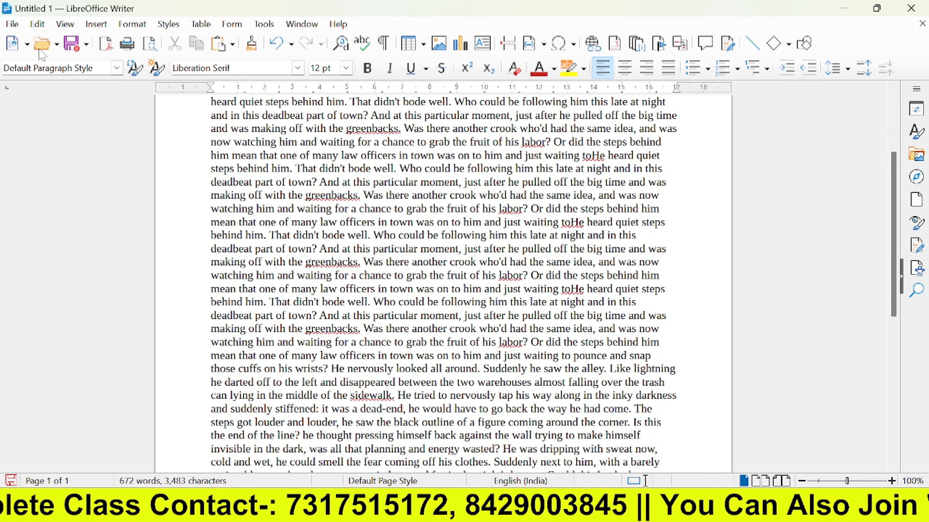
Repeat the last clipboard paste twice at the end of the pasted passages, before "pounce and snap".
click(37, 25)
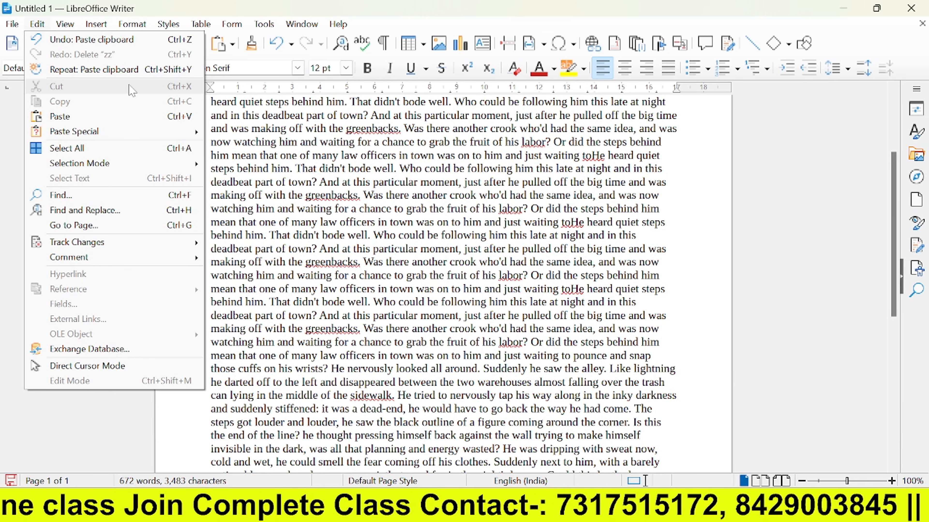
click(123, 69)
click(42, 25)
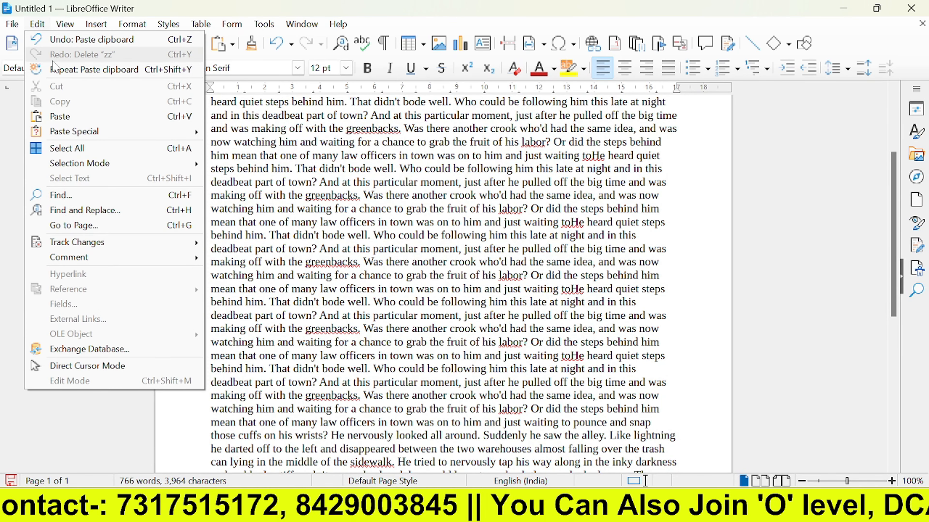
click(54, 68)
Paste the copied passage as unformatted text before "pounce and snap".
click(36, 25)
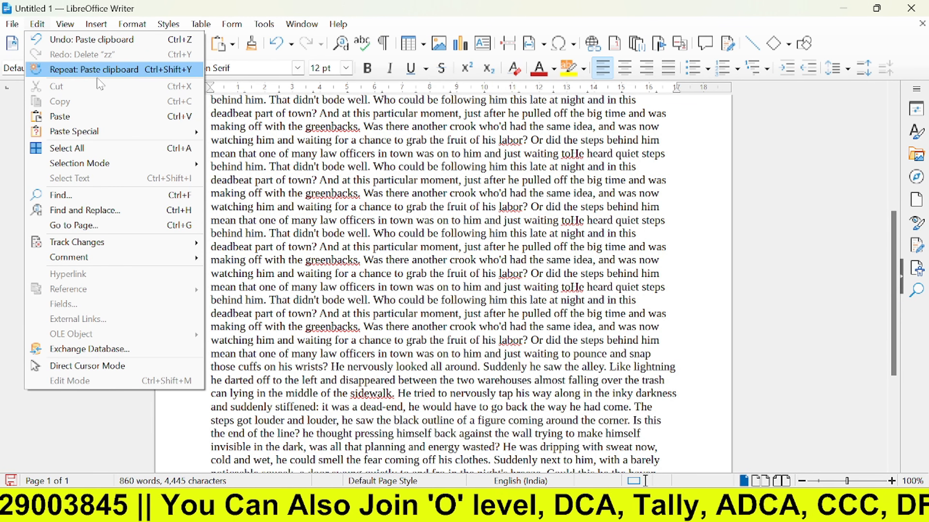
mouse_move(116, 135)
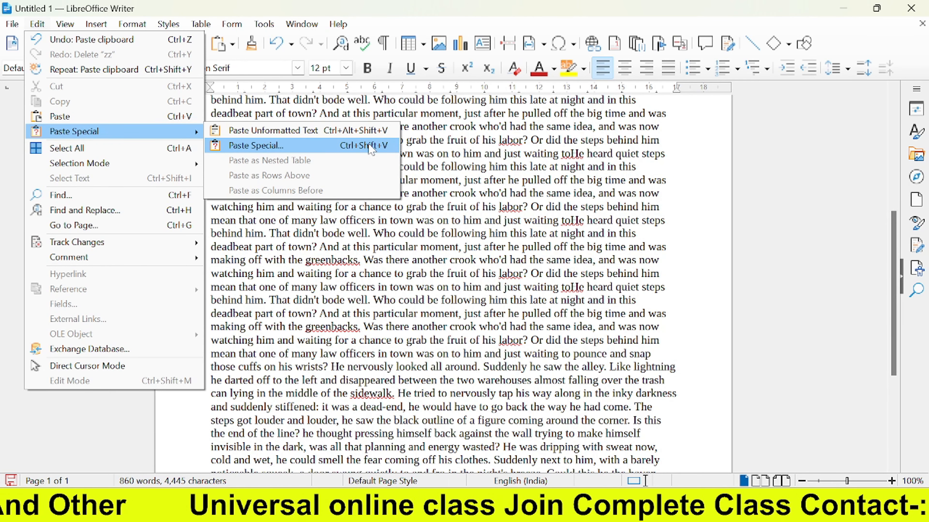
click(279, 135)
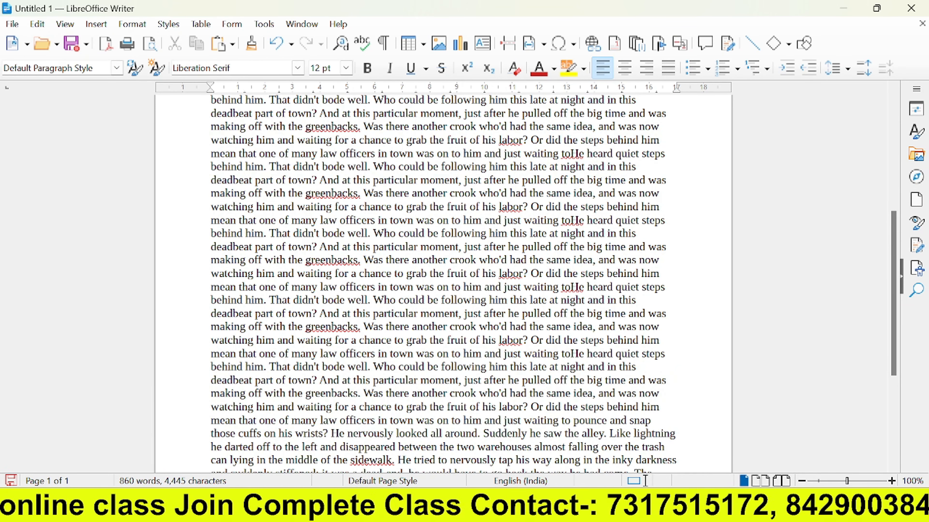
scroll(443, 245, down, 5)
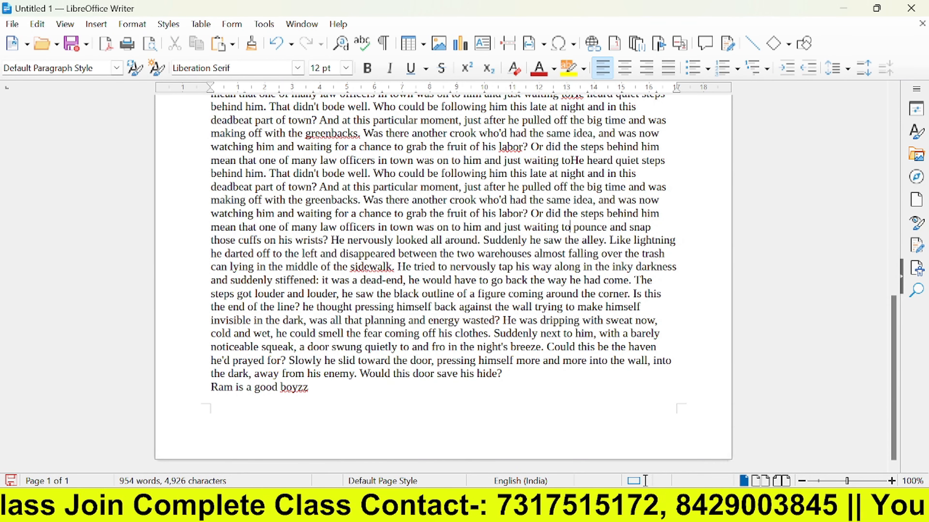
Open Paste Special and look through the Rich text formatting (RTF), HyperText Markup Language (HTML) and Unformatted text formats.
click(65, 24)
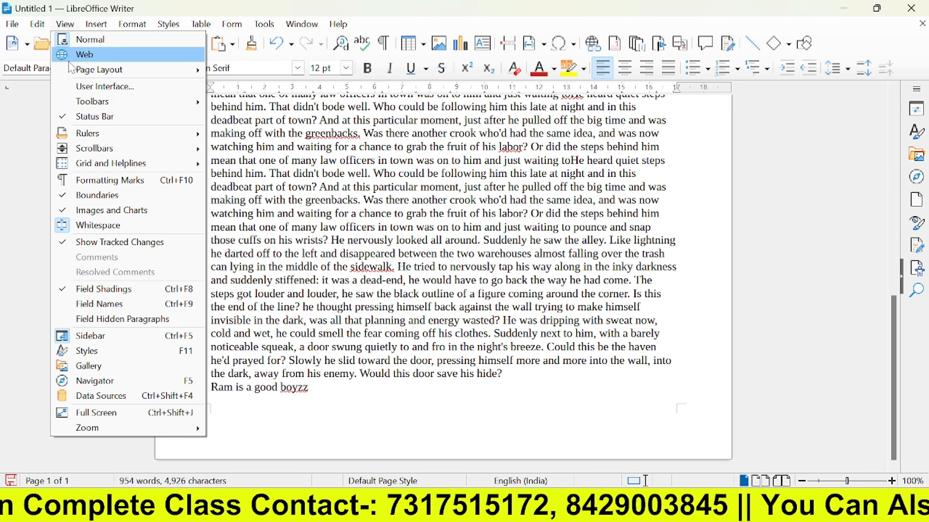
click(38, 24)
mouse_move(68, 139)
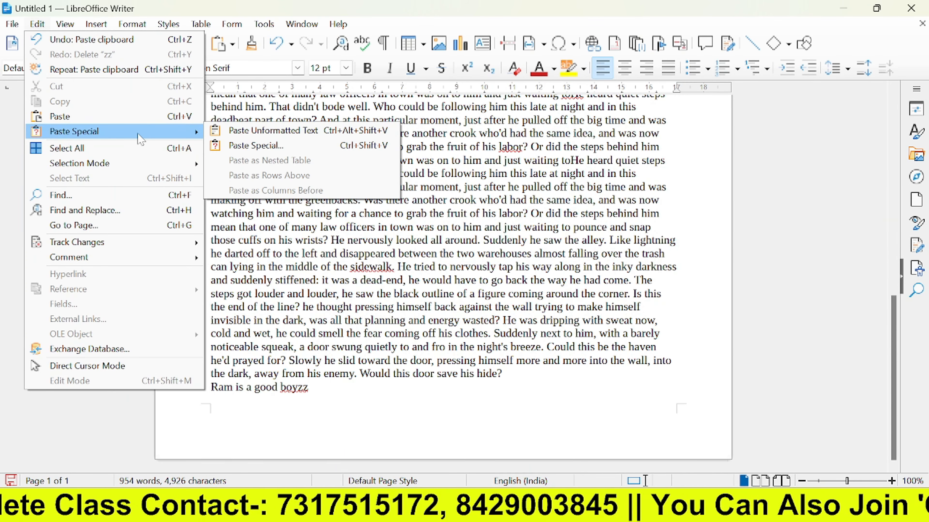
click(255, 145)
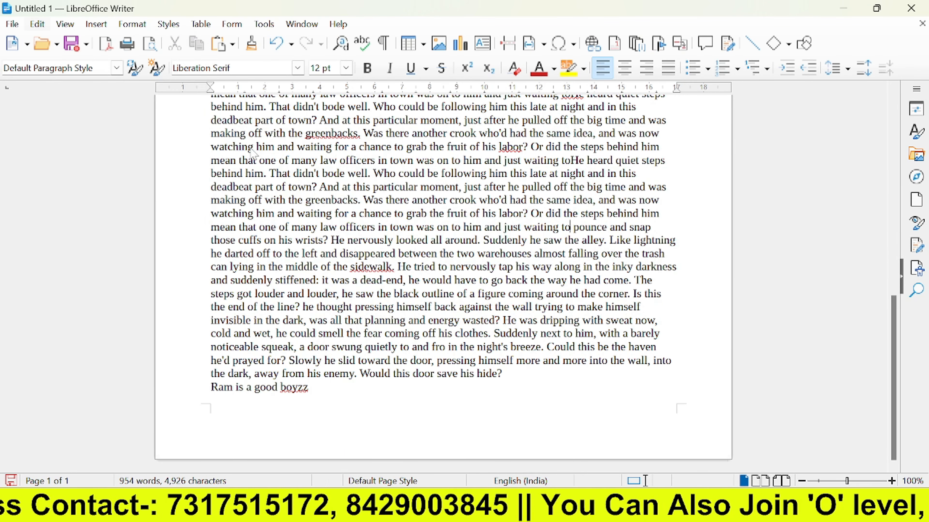
click(383, 236)
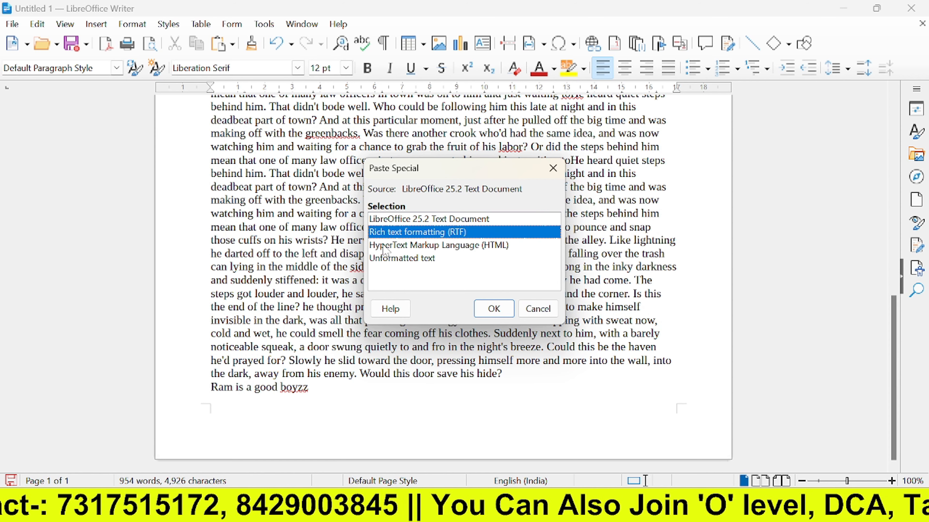
click(386, 248)
click(388, 257)
click(386, 249)
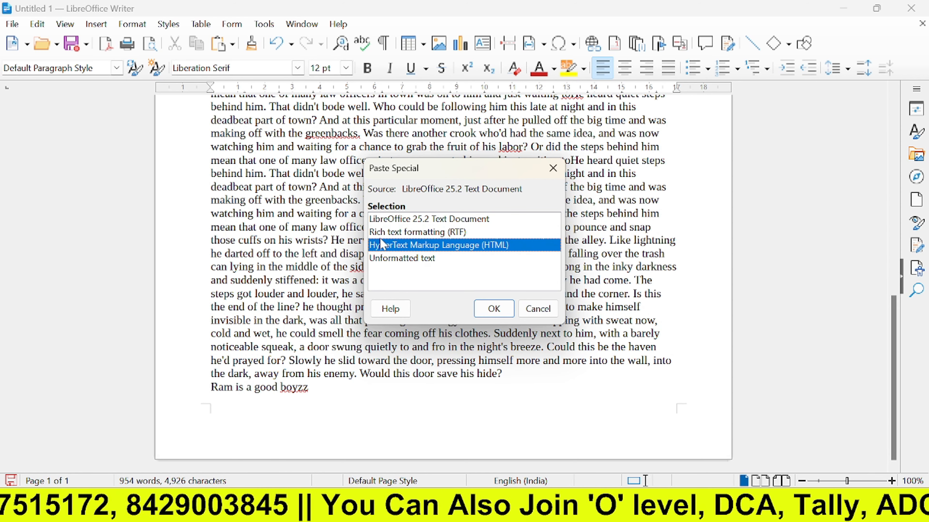
click(378, 236)
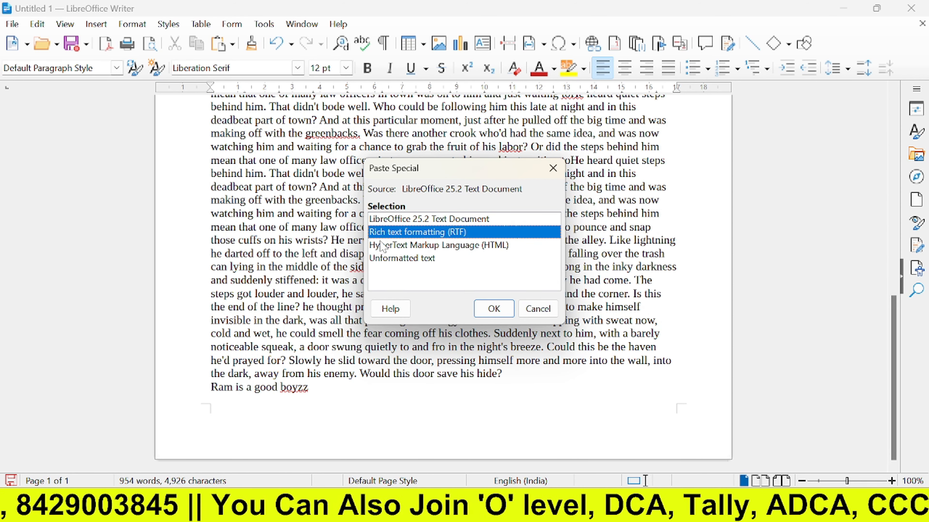
click(380, 243)
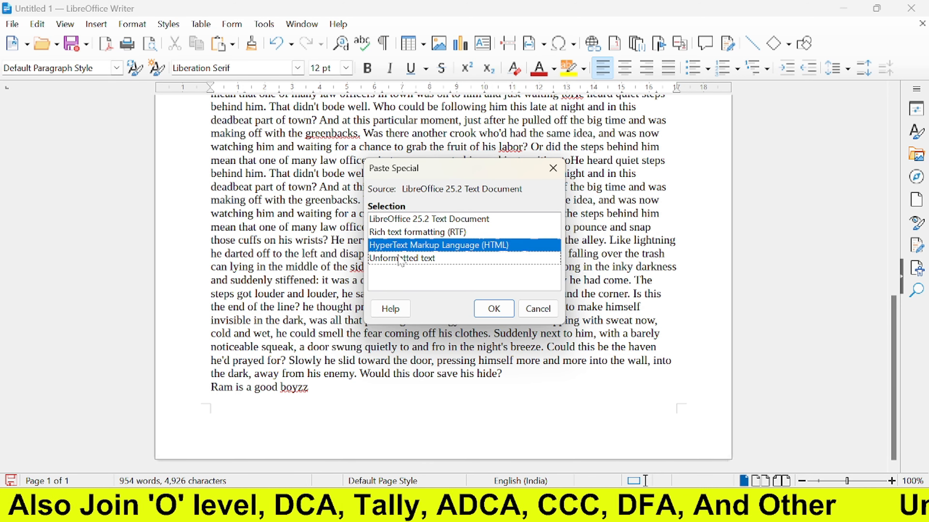
click(388, 258)
Paste the copied passage in HyperText Markup Language (HTML) format before "pounce and snap".
click(403, 237)
click(408, 246)
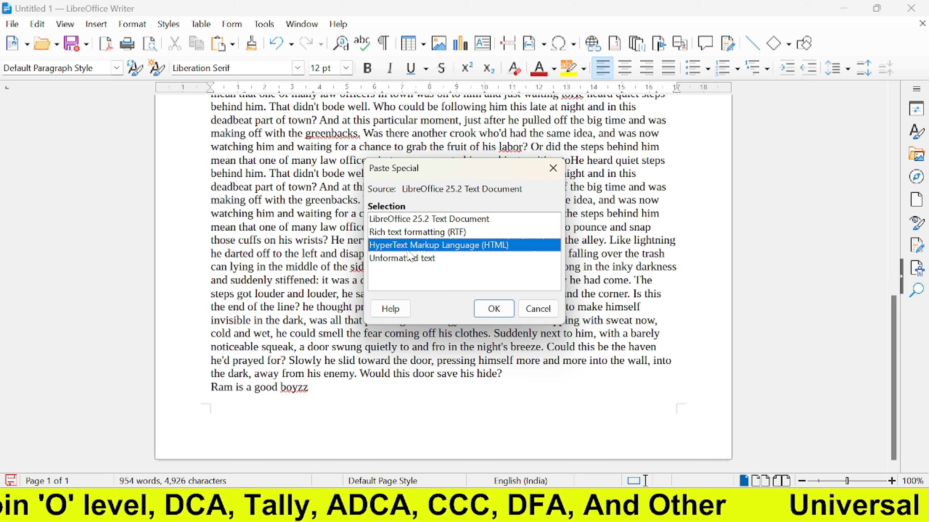
click(402, 234)
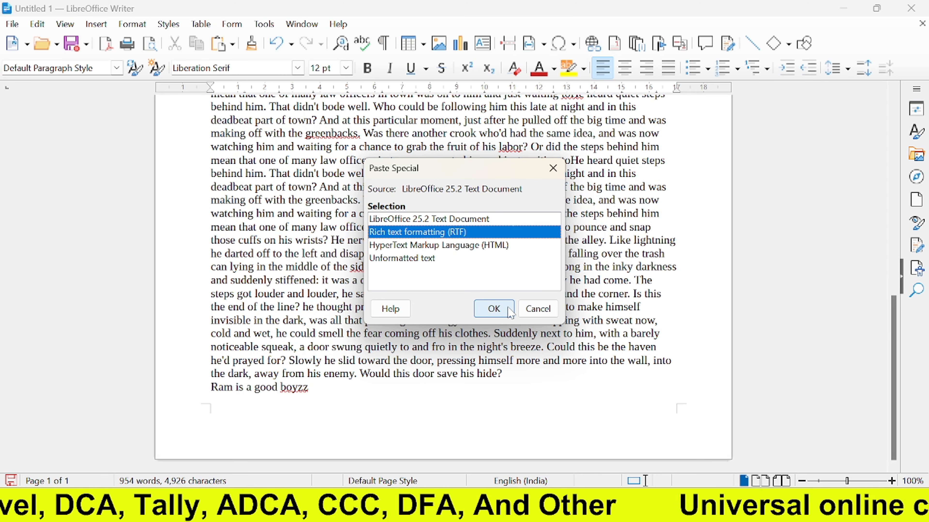
click(455, 246)
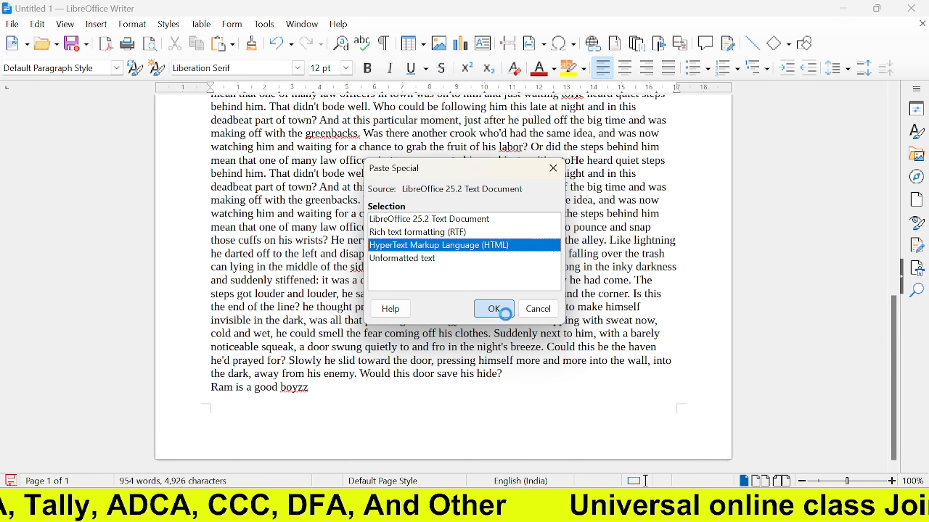
click(494, 308)
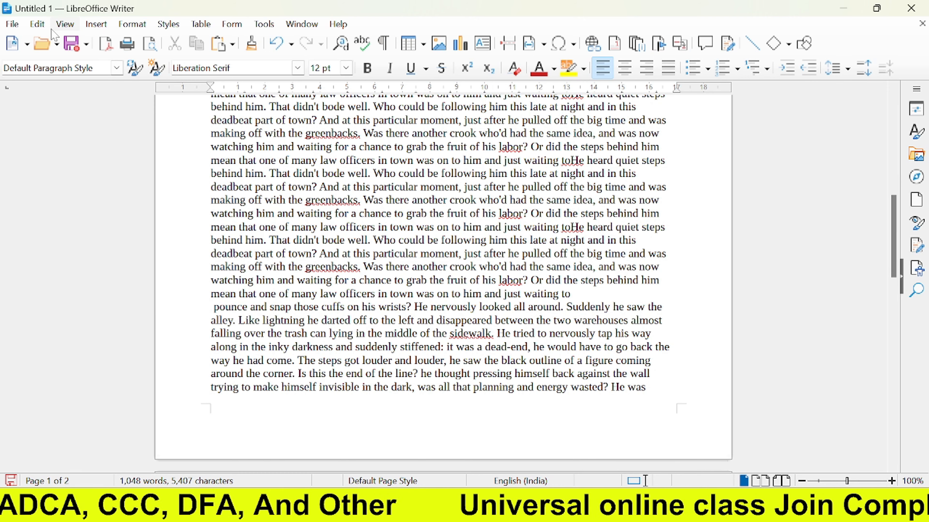
Select the whole document's text, and clear the selection by placing the cursor after "making".
click(37, 24)
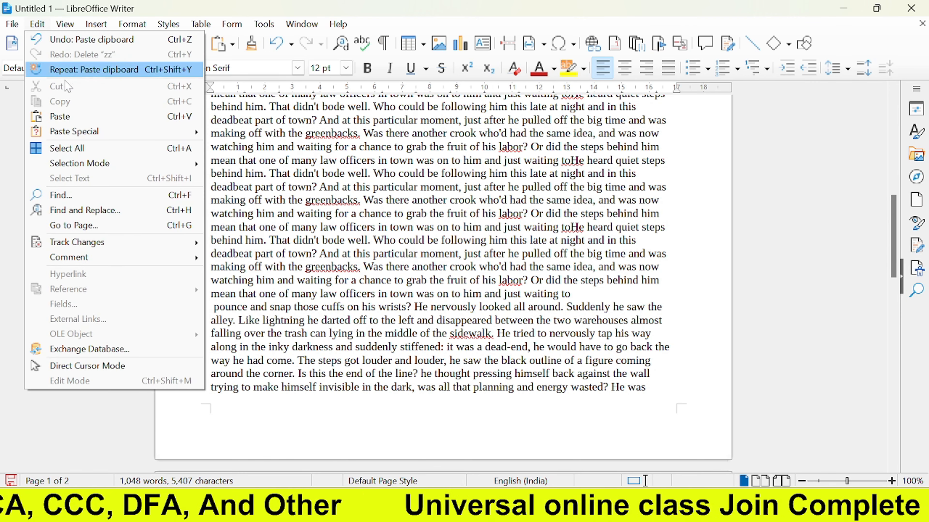
click(98, 149)
click(246, 200)
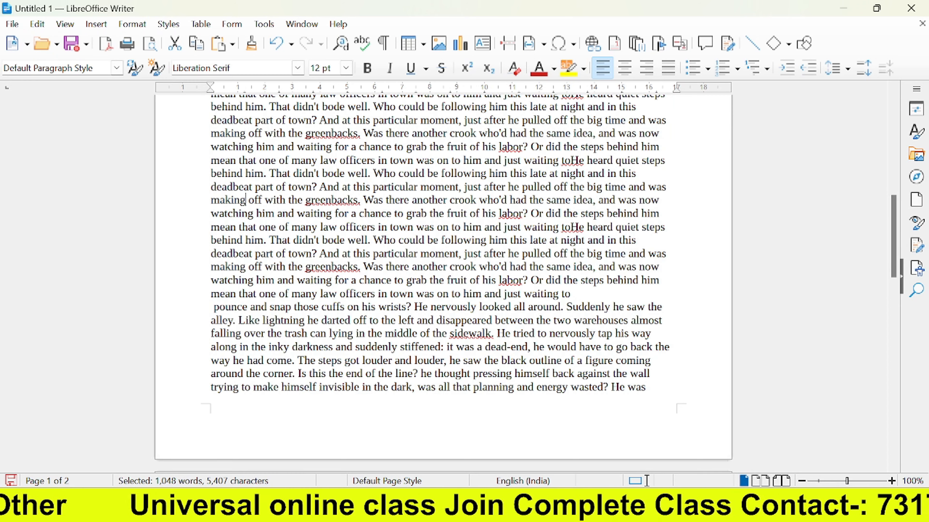
Check the Selection Mode options, and in Standard mode select the text from "watching him" through "sidewalk. He" before clearing the selection.
scroll(438, 238, up, 1)
scroll(439, 274, up, 1)
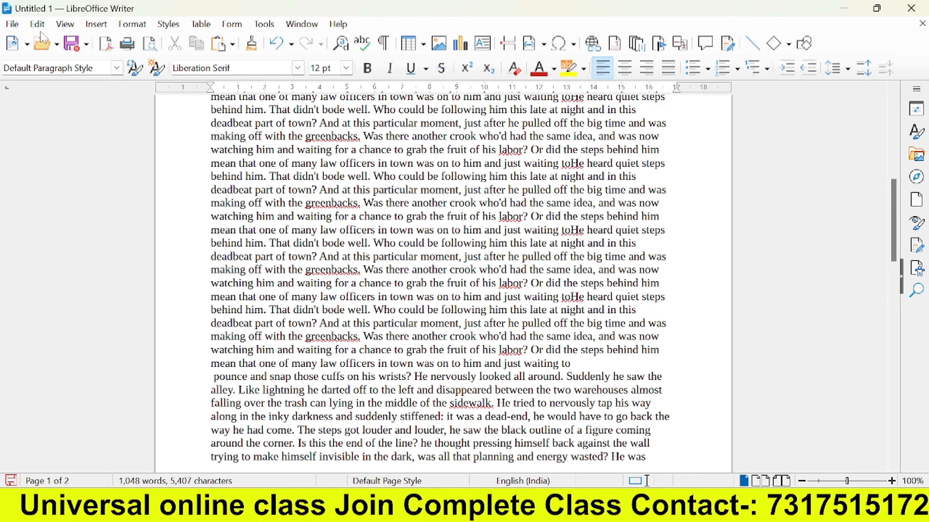
click(37, 23)
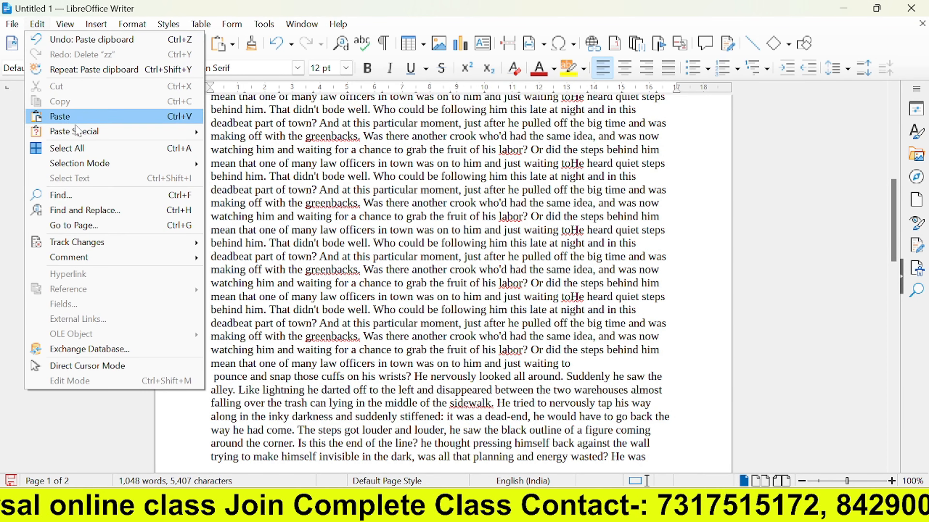
mouse_move(88, 167)
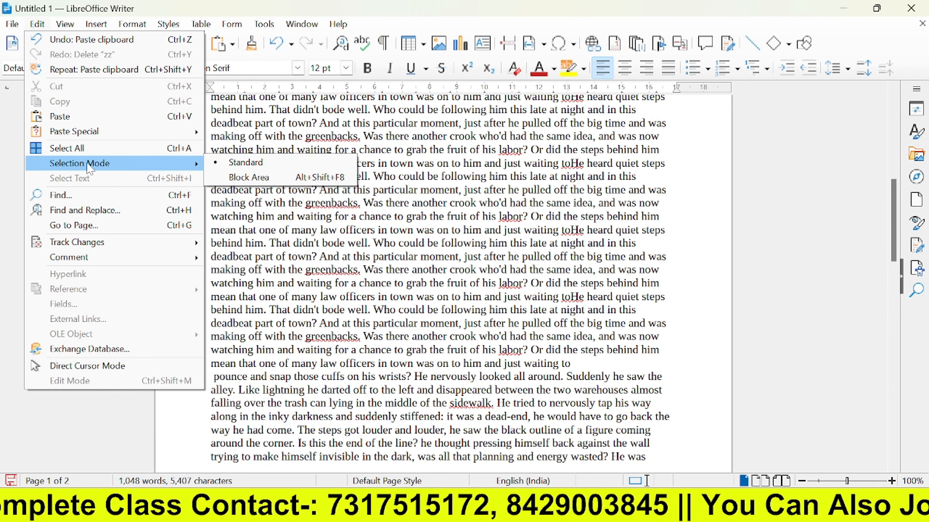
click(246, 270)
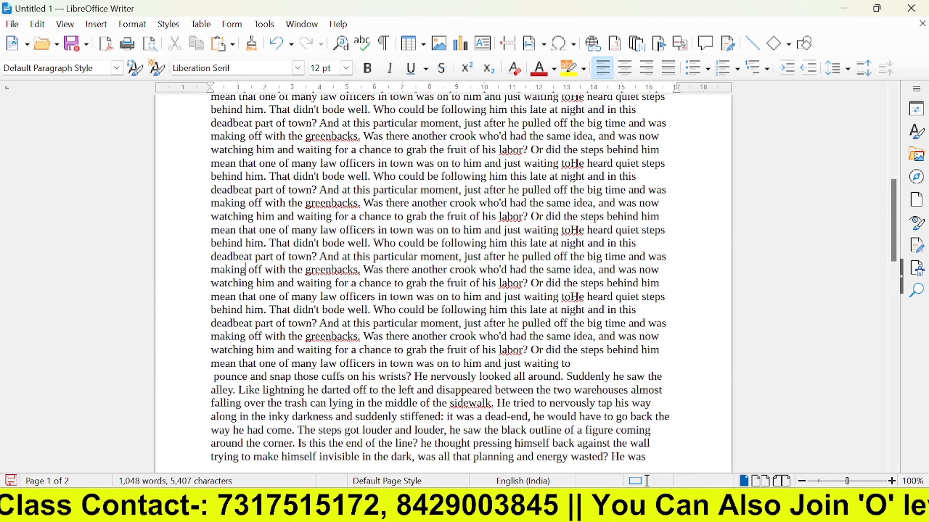
drag(211, 150, 404, 176)
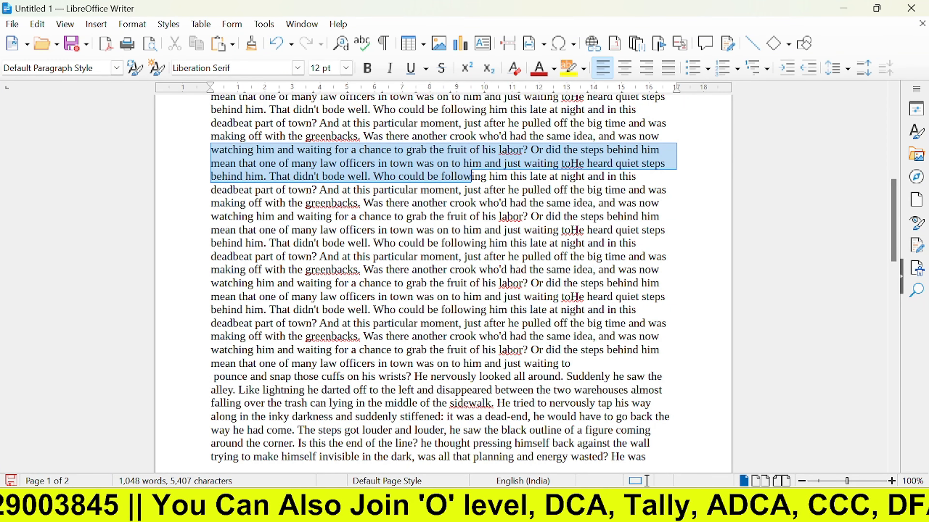
drag(471, 176, 534, 403)
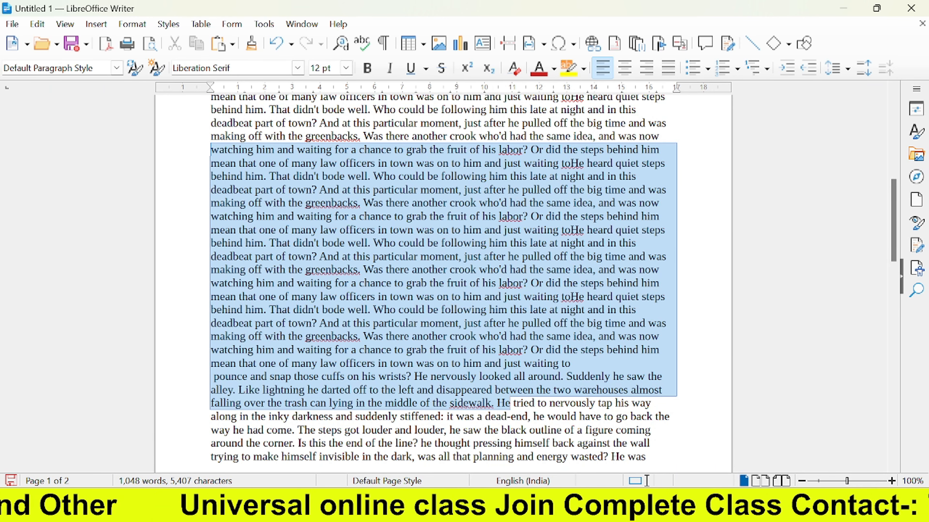
click(227, 122)
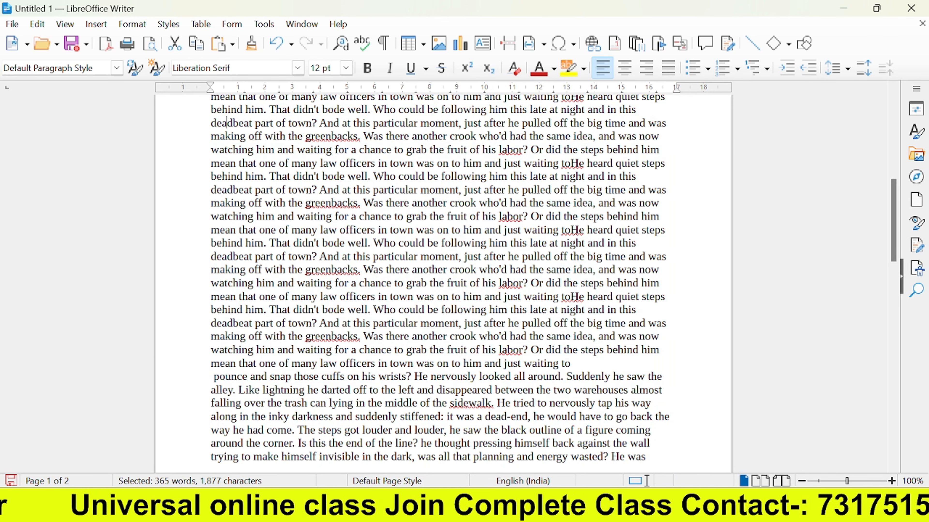
Switch the selection mode to Block Area and select a rectangular block of text across several lines.
click(38, 25)
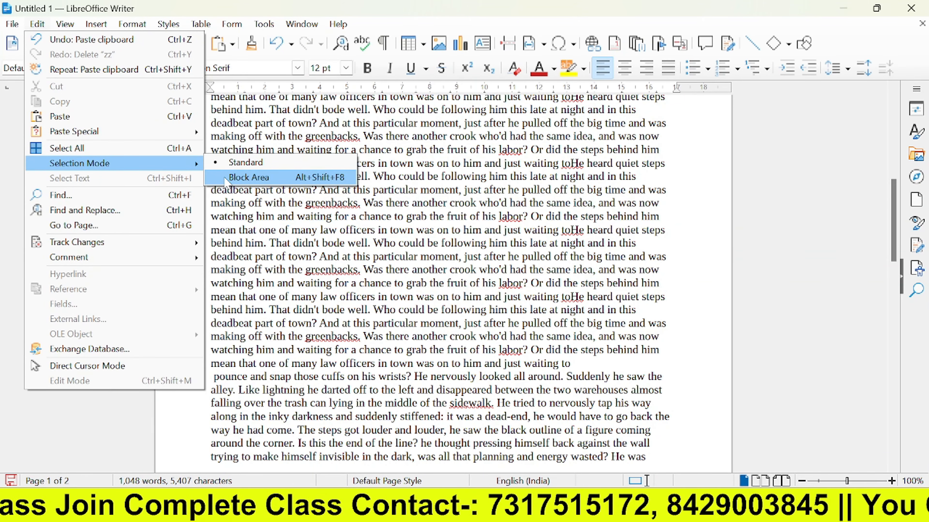
click(249, 177)
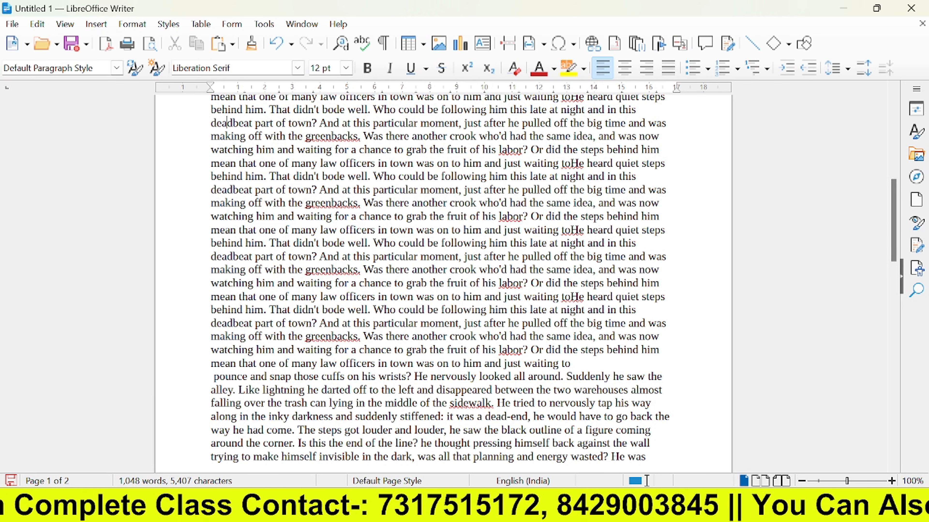
drag(220, 142, 455, 283)
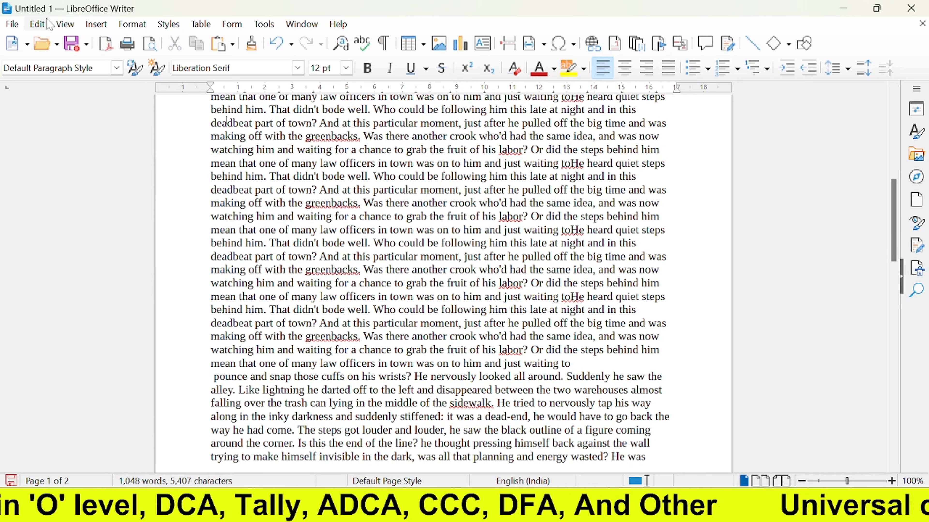
Search the document backward for the word "him" using Find.
click(37, 24)
mouse_move(125, 130)
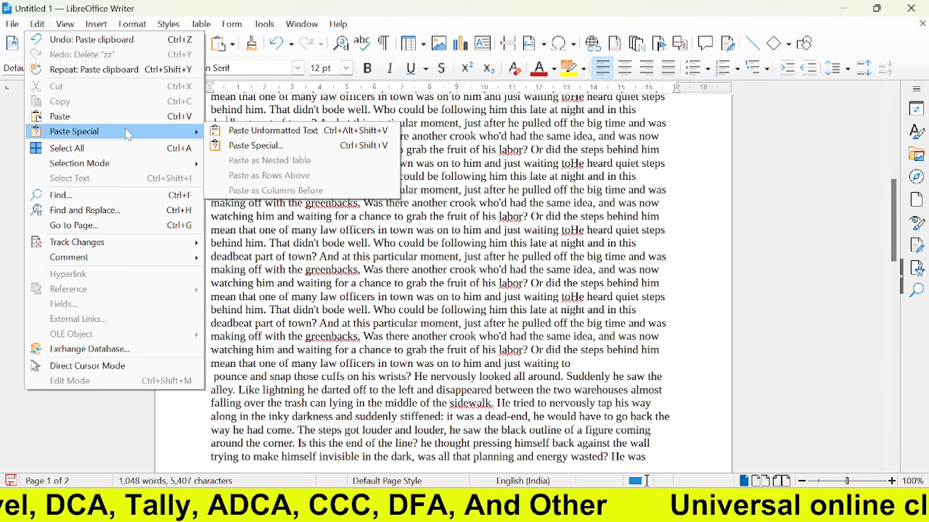
mouse_move(125, 165)
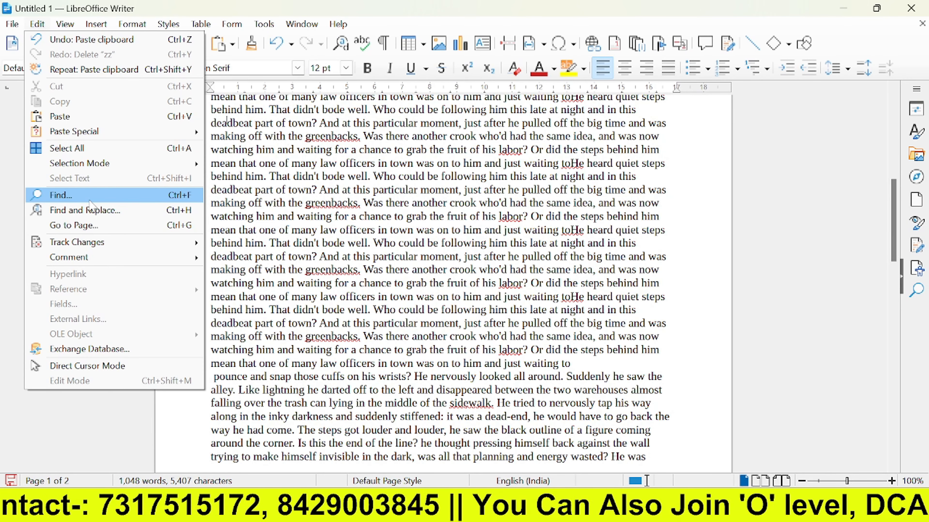
click(163, 199)
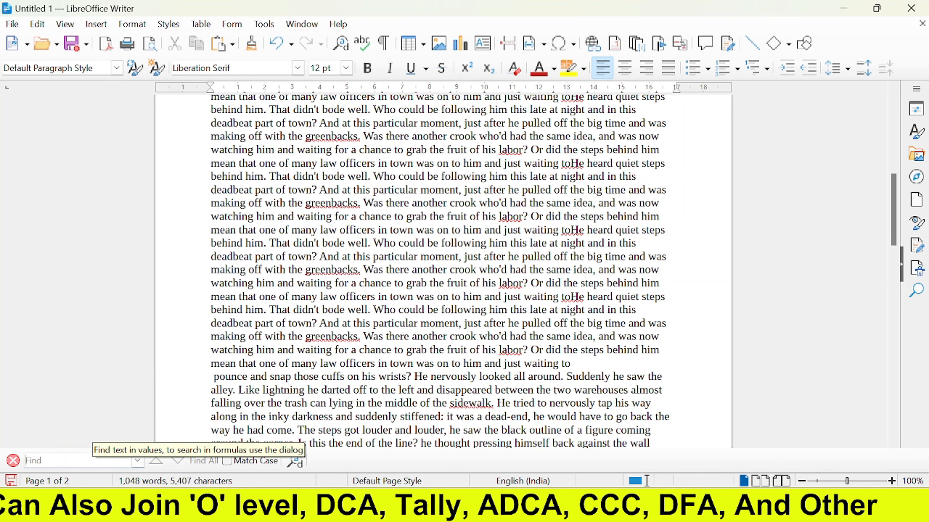
text(him)
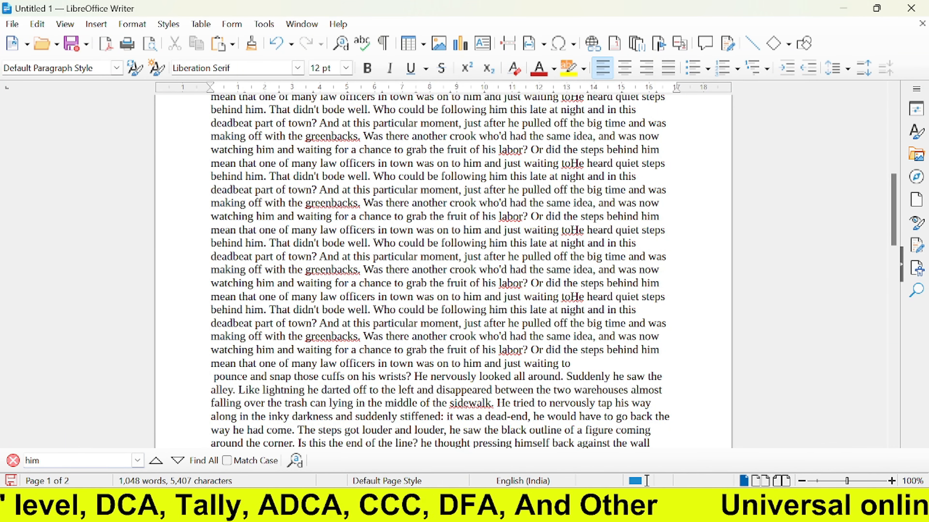
click(157, 461)
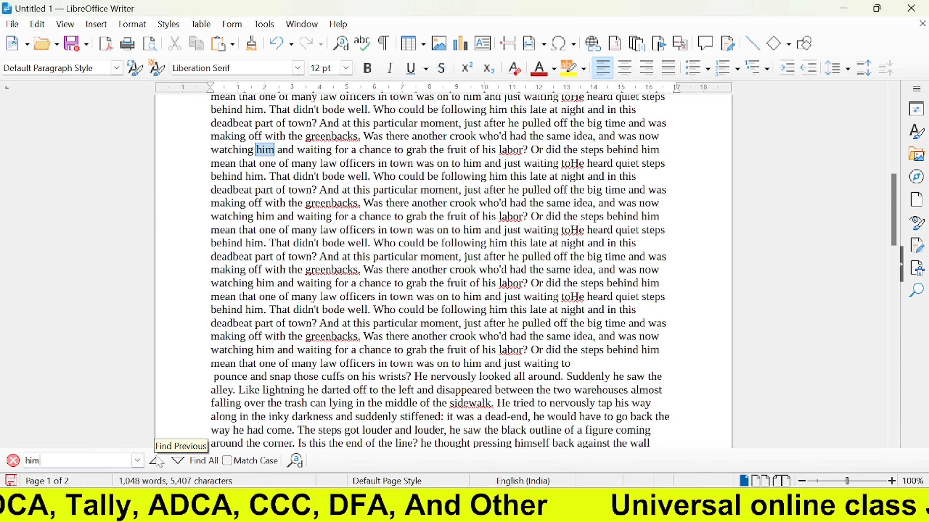
Step back through the earlier occurrences of "him" up to the one before "mean that one of many" in the opening lines.
click(156, 460)
click(156, 460)
click(156, 460)
click(156, 460)
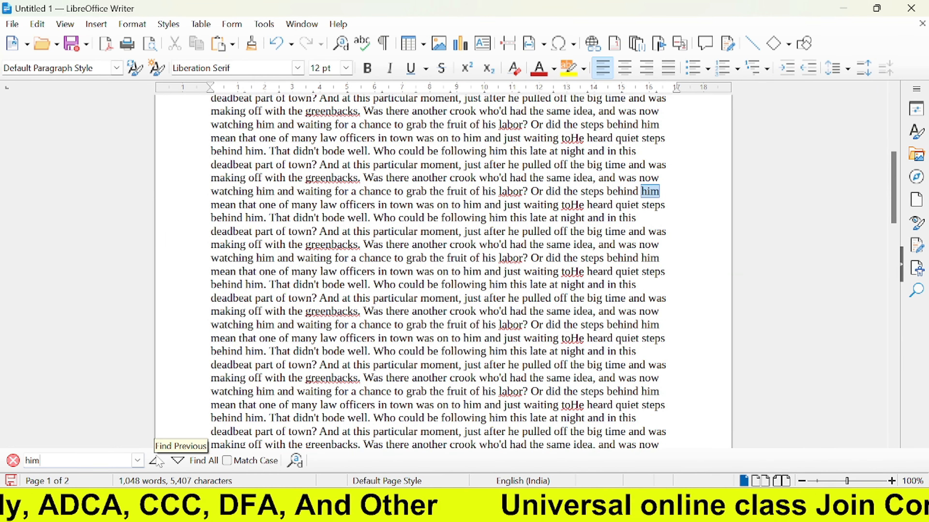
click(156, 460)
click(156, 460)
click(157, 461)
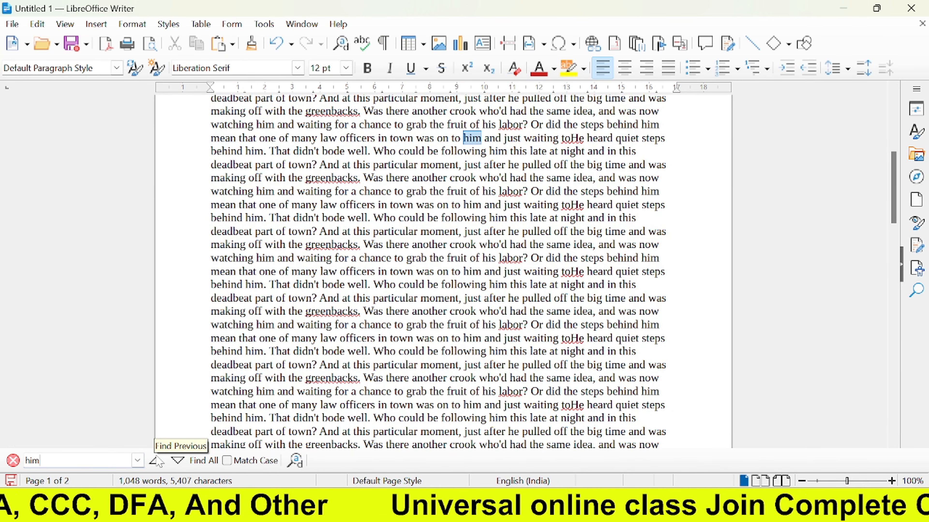
click(156, 460)
click(156, 460)
click(156, 460)
click(157, 460)
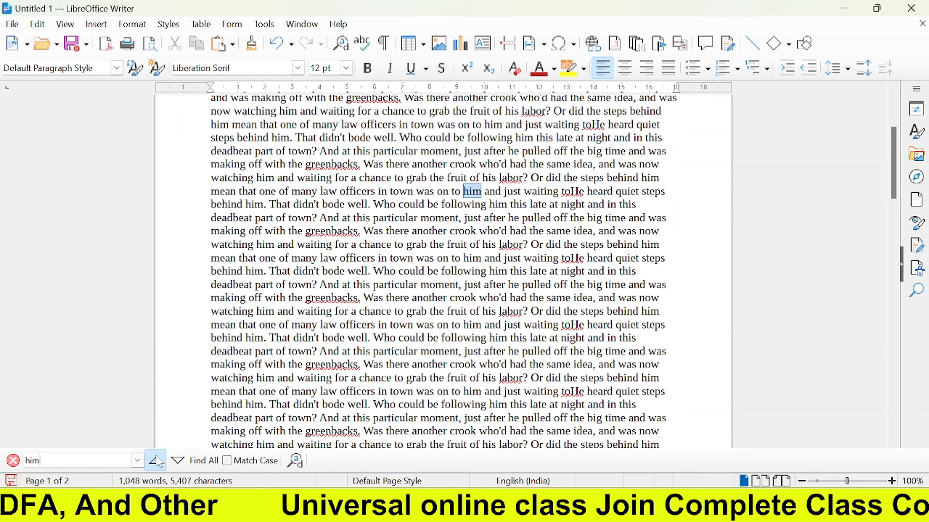
click(157, 460)
click(157, 460)
click(156, 460)
click(157, 460)
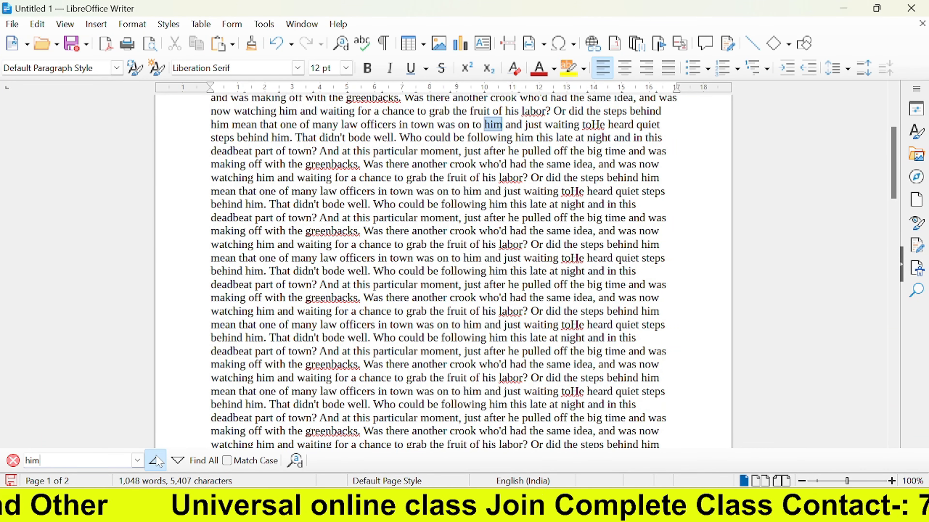
click(156, 460)
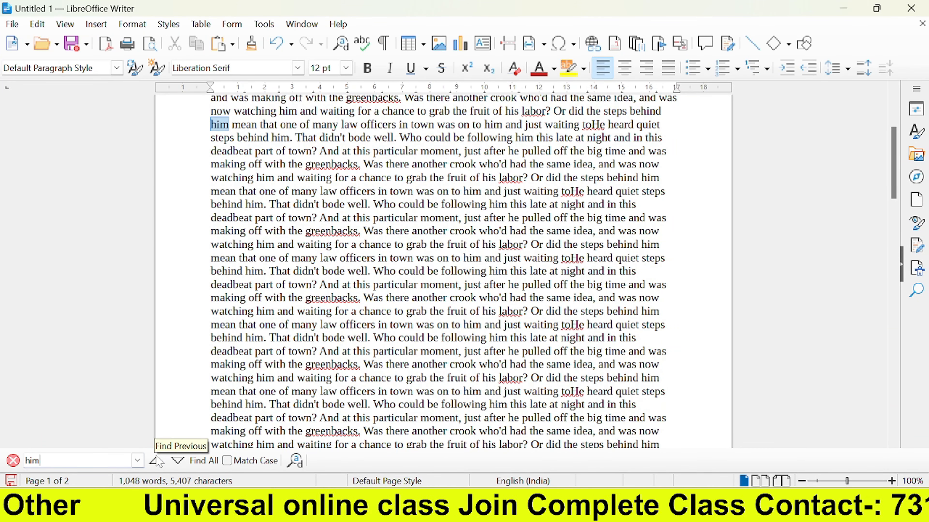
Step forward through the next several occurrences of "him".
click(176, 461)
click(177, 461)
click(176, 461)
click(177, 461)
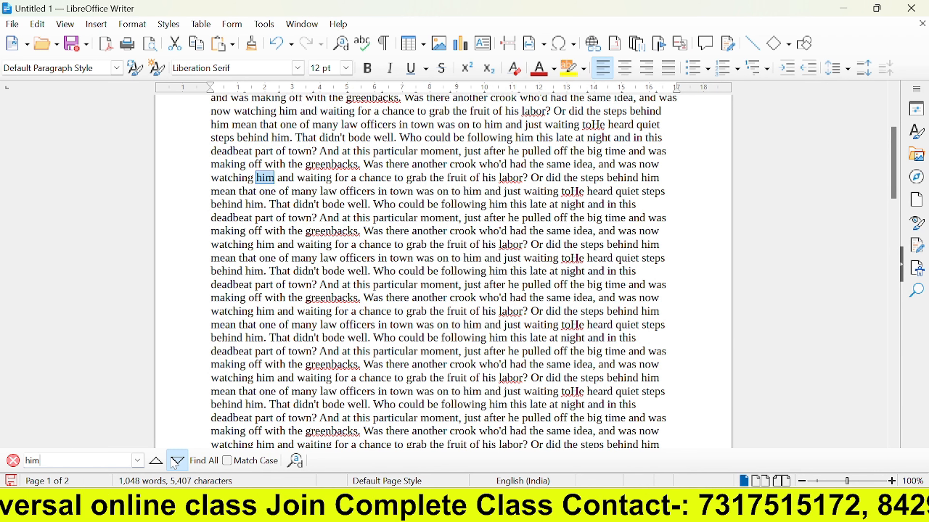
click(177, 461)
click(176, 461)
click(176, 461)
Return through the previous matches of "him" to the one in "following him" near the start of the document.
click(157, 461)
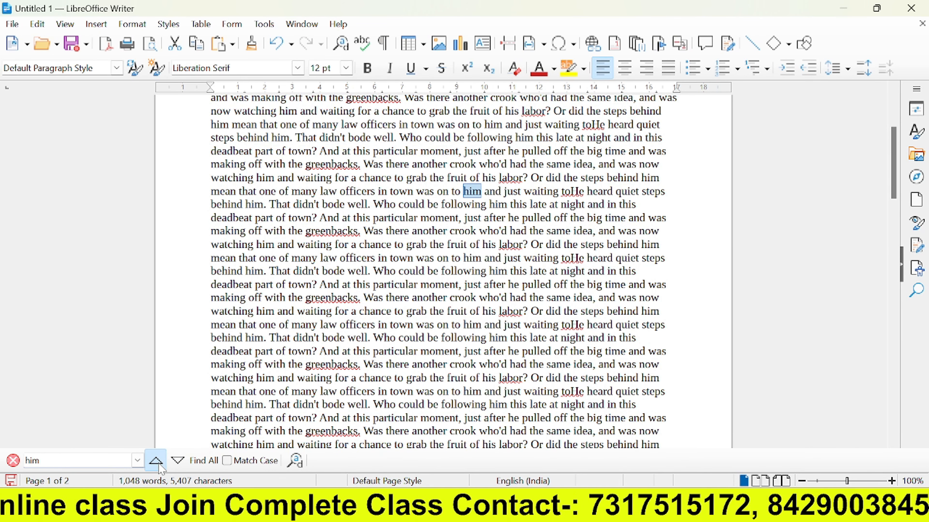
click(156, 460)
click(156, 460)
click(156, 460)
click(156, 461)
click(156, 461)
click(156, 461)
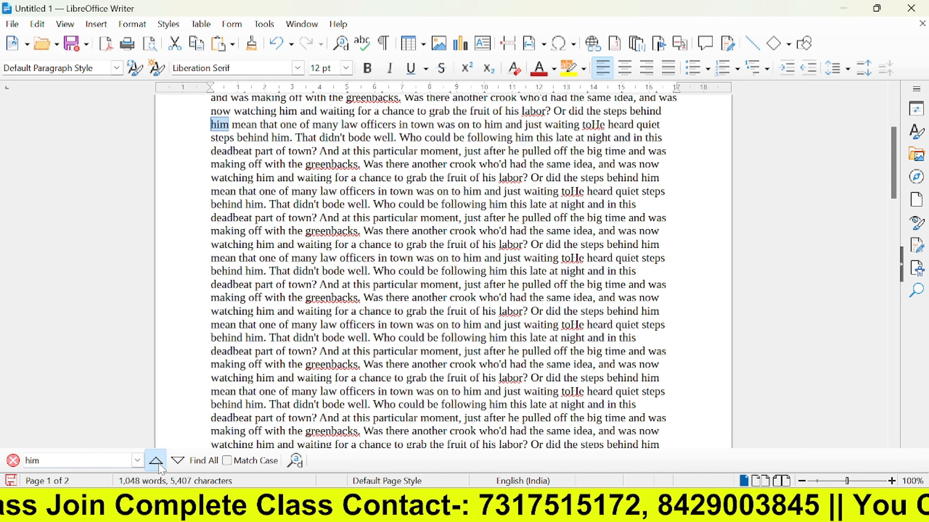
click(156, 461)
click(157, 461)
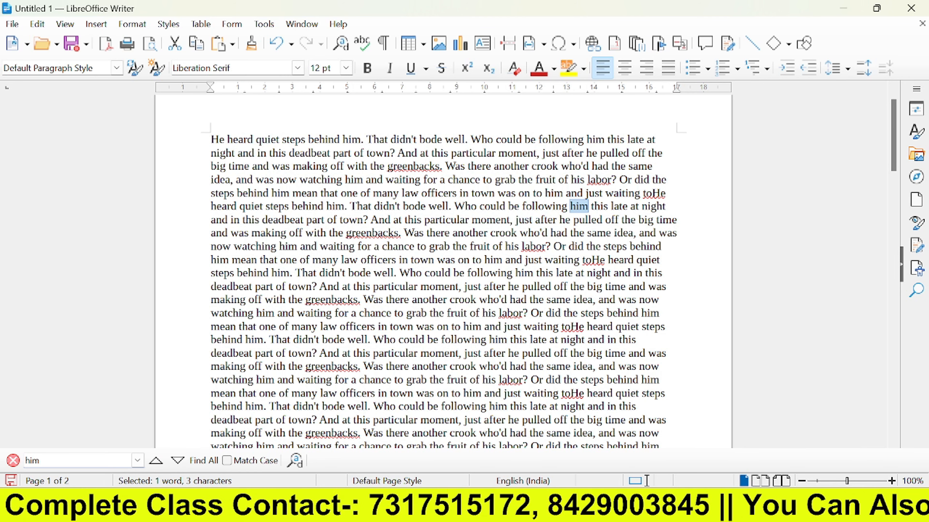
Find all occurrences of "him" with Match Case enabled, and review the highlighted matches throughout the document.
click(227, 465)
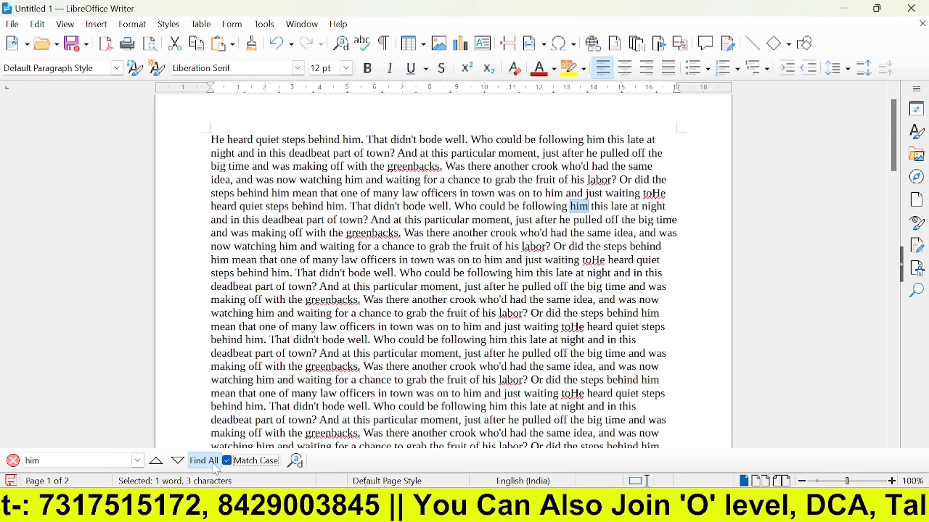
click(203, 460)
scroll(443, 272, down, 6)
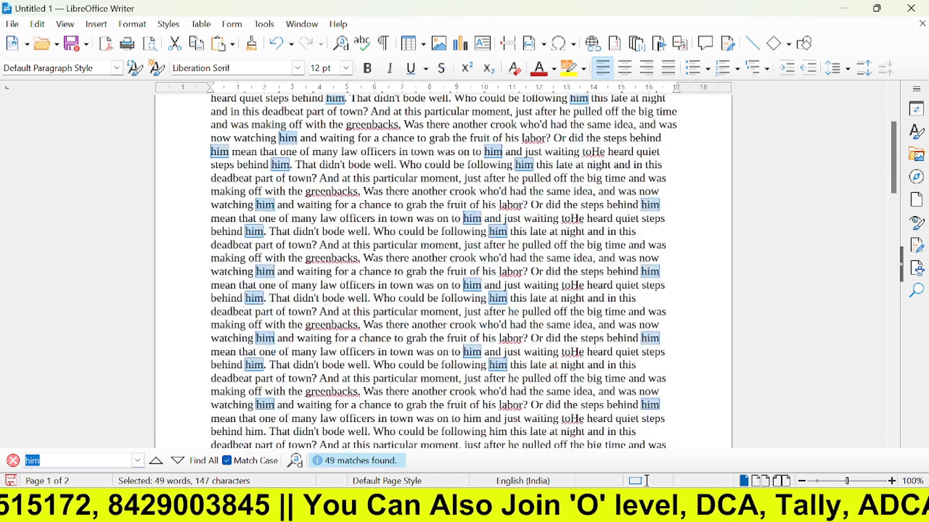
scroll(443, 271, down, 5)
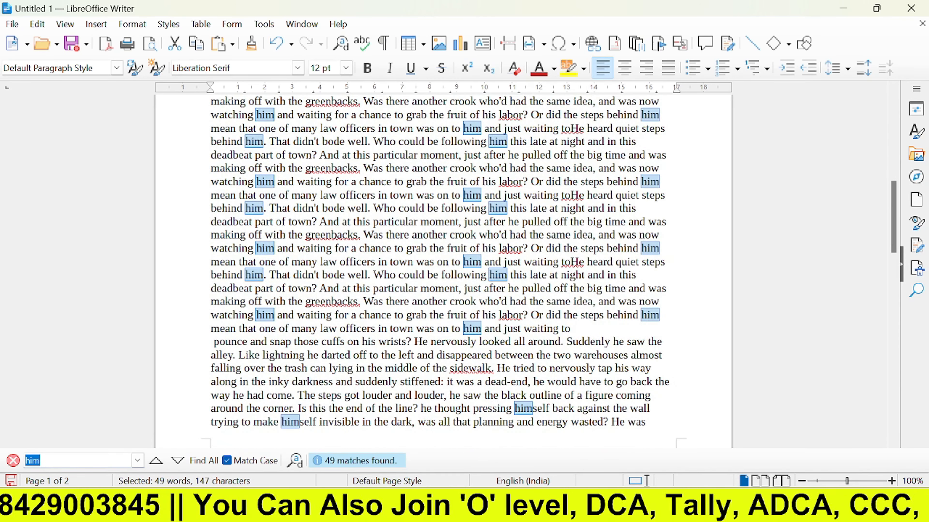
scroll(443, 271, up, 8)
scroll(443, 271, up, 4)
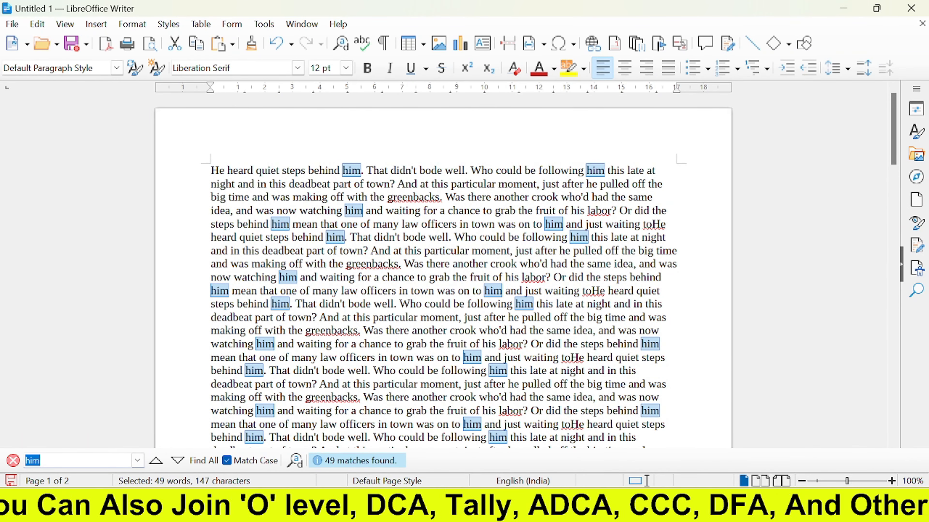
scroll(443, 272, down, 6)
scroll(443, 271, down, 10)
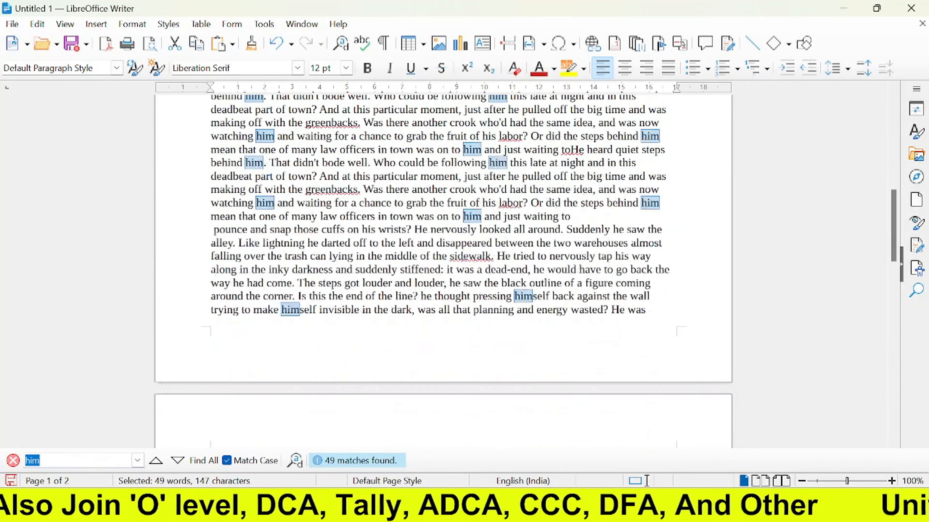
scroll(443, 271, up, 10)
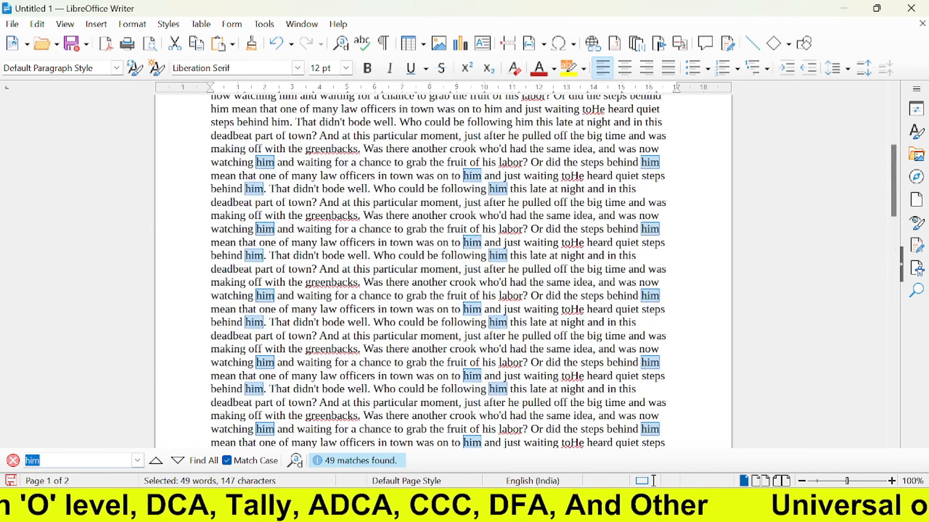
Change the search word to "Him" and find all occurrences, first with Match Case on and again with it off.
click(228, 462)
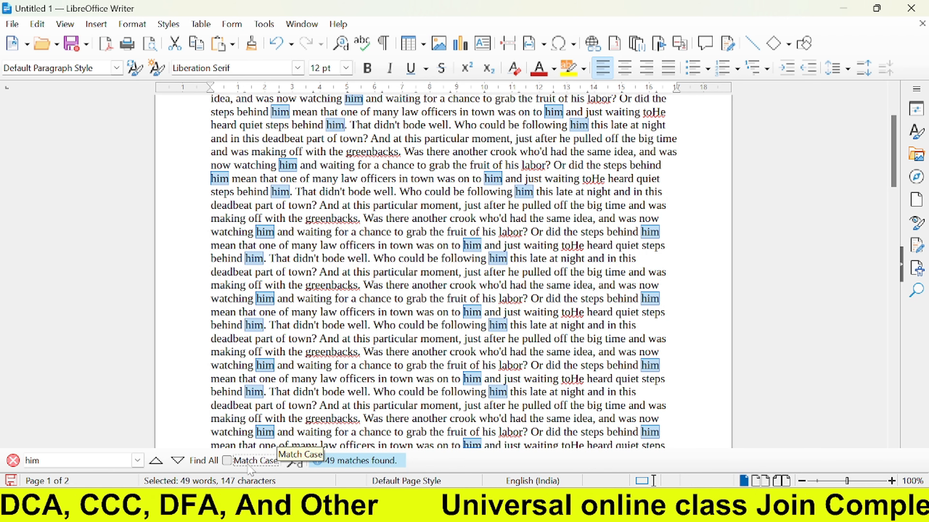
click(68, 461)
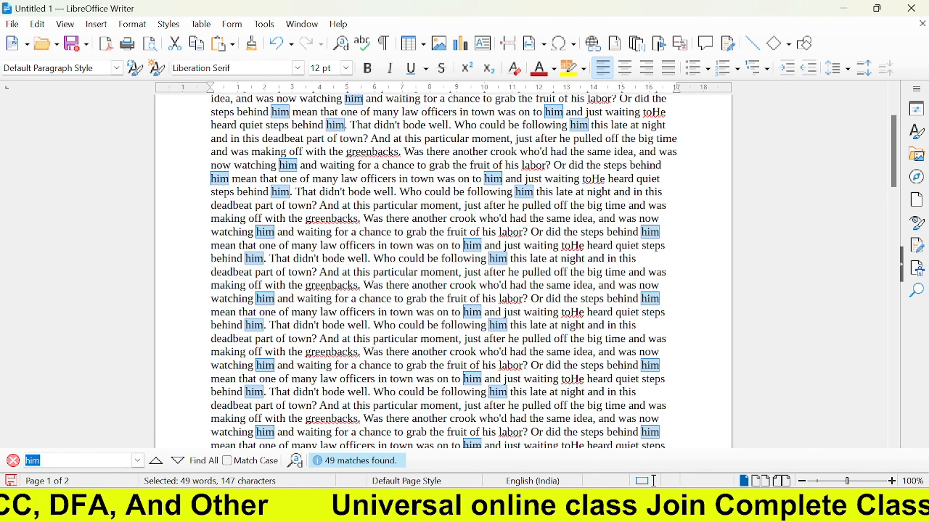
click(30, 460)
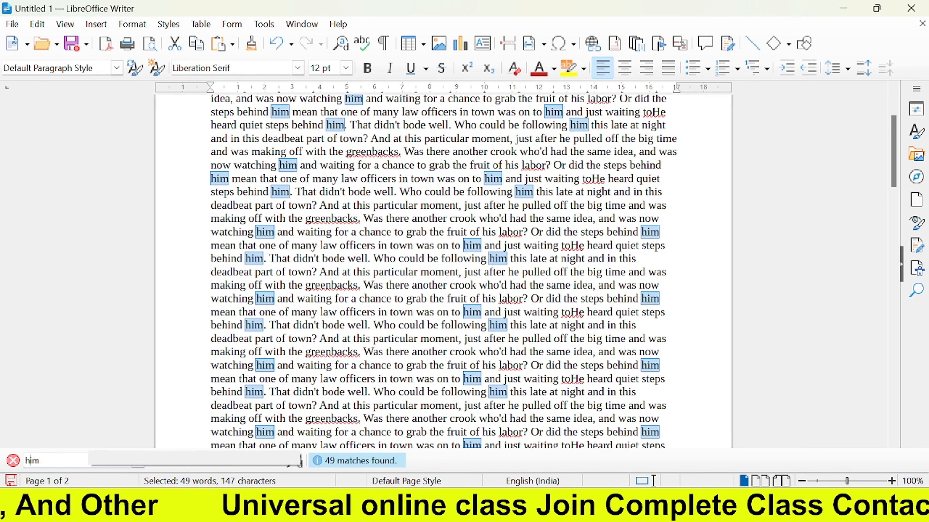
key(BackSpace)
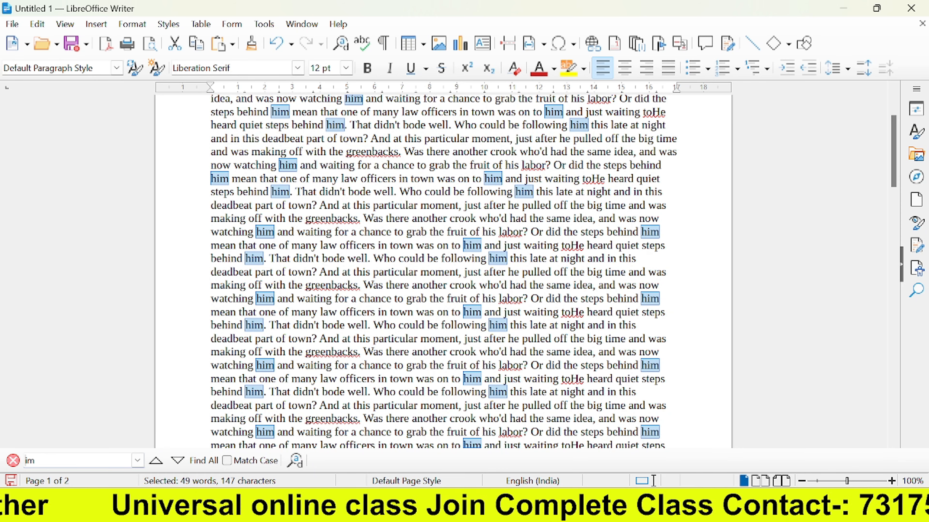
text(H)
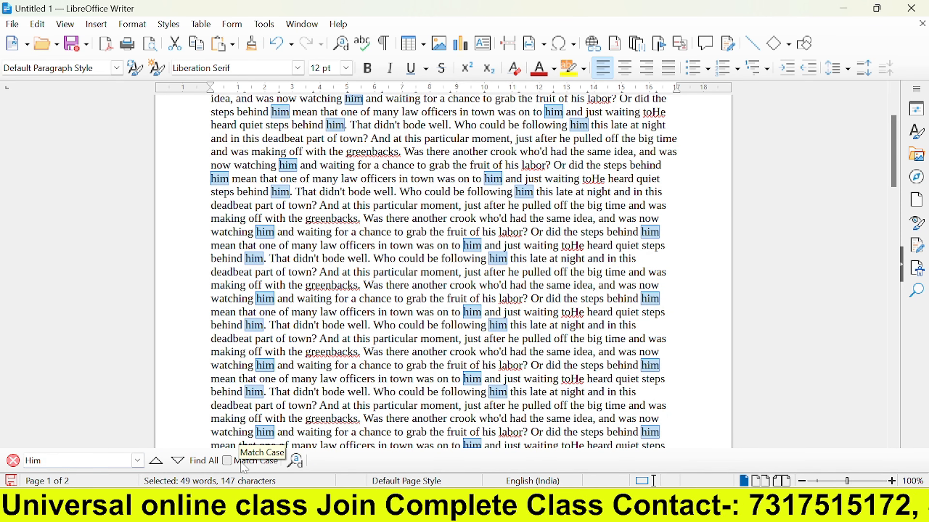
click(227, 461)
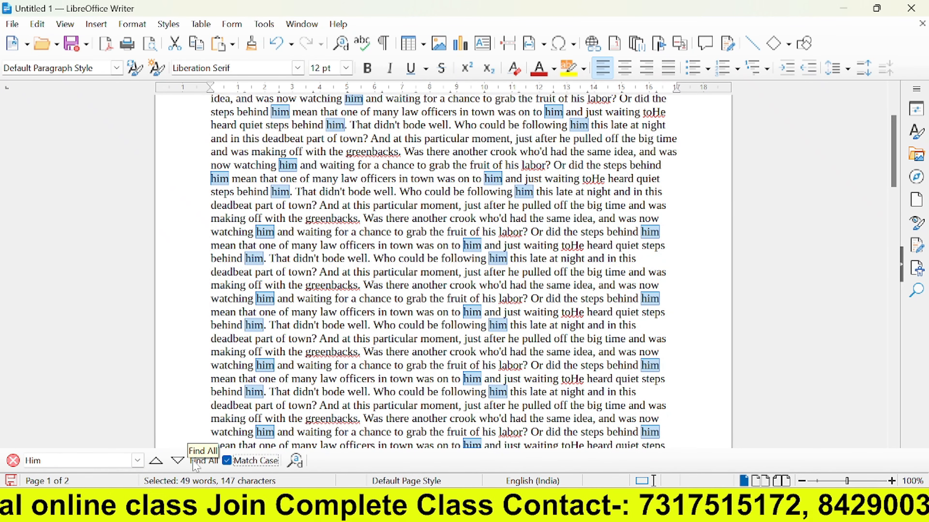
click(199, 463)
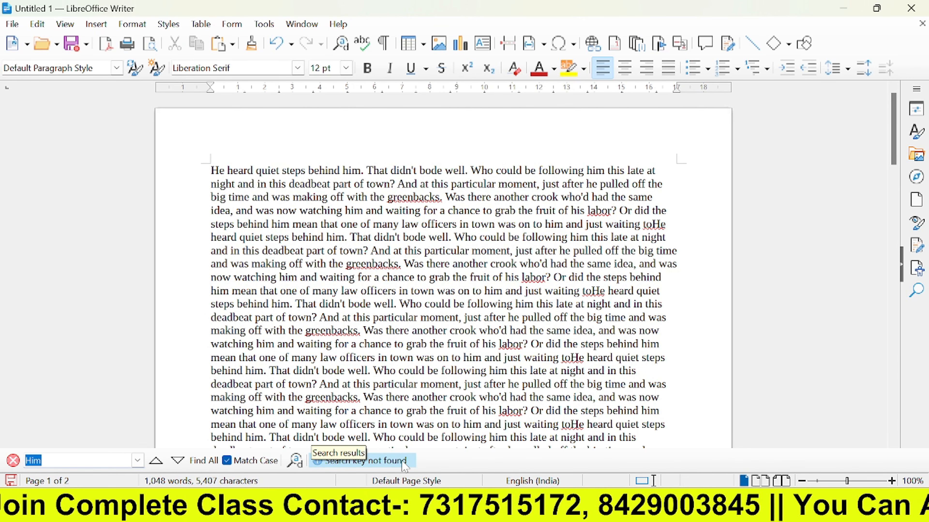
click(252, 461)
click(204, 461)
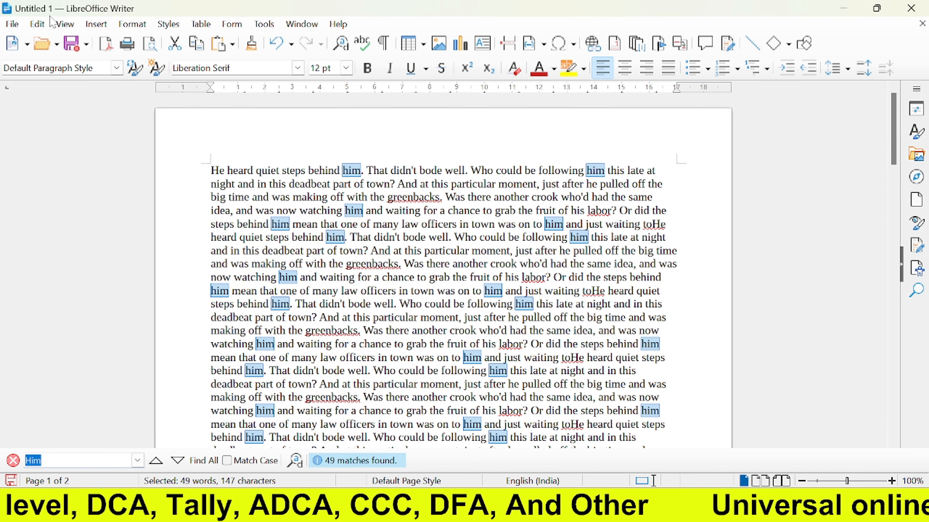
In Find and Replace, set "his" as the replacement for "Him", move the dialog off the text, and replace the first occurrence.
click(43, 25)
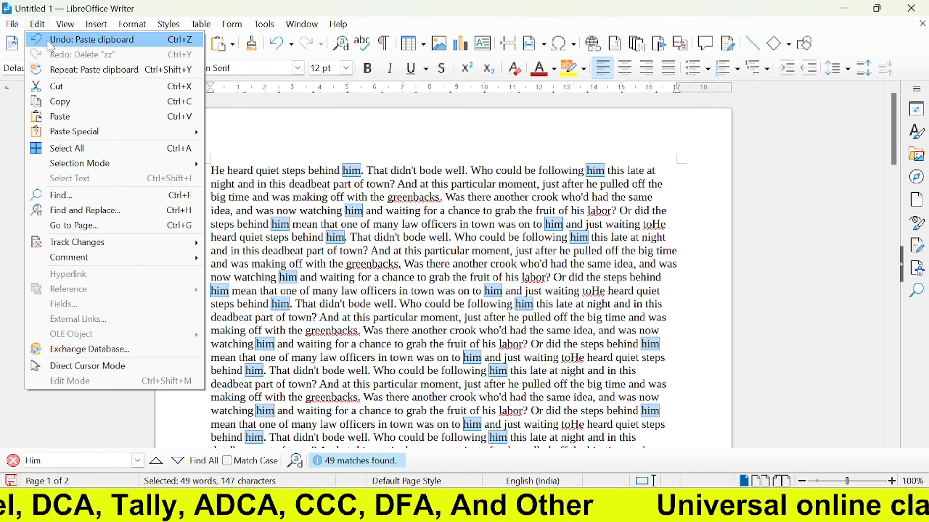
click(85, 211)
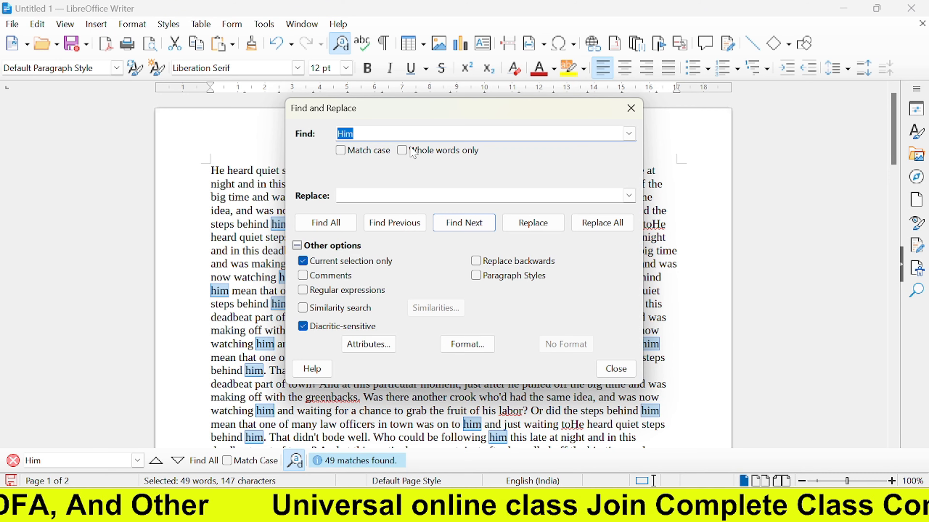
click(380, 196)
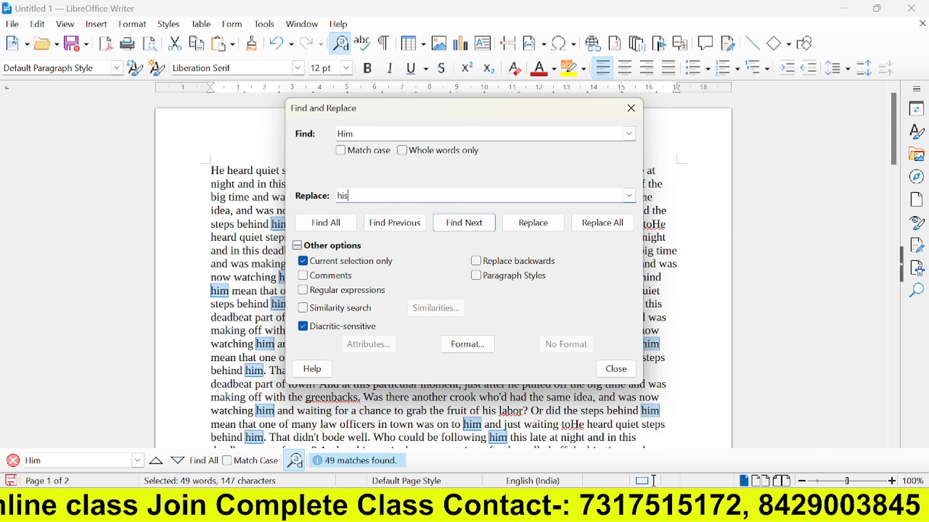
drag(383, 110, 664, 125)
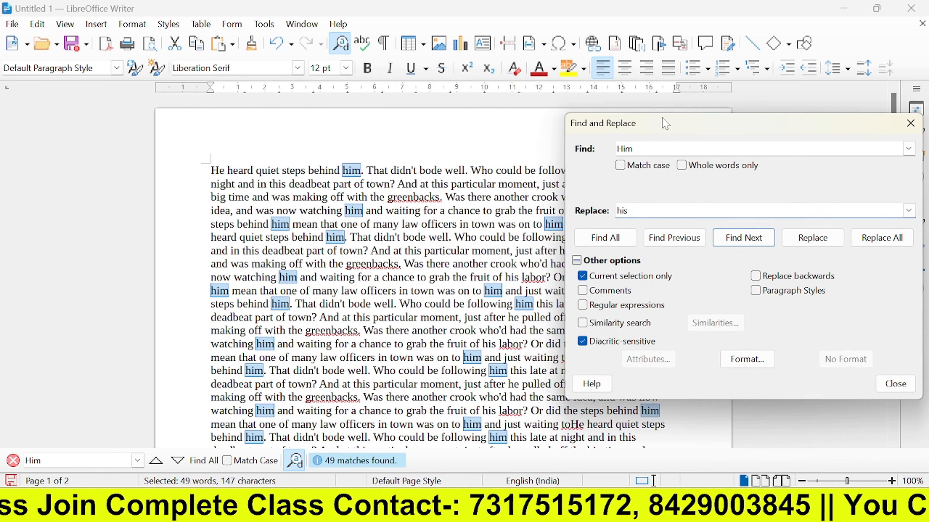
click(662, 242)
click(812, 240)
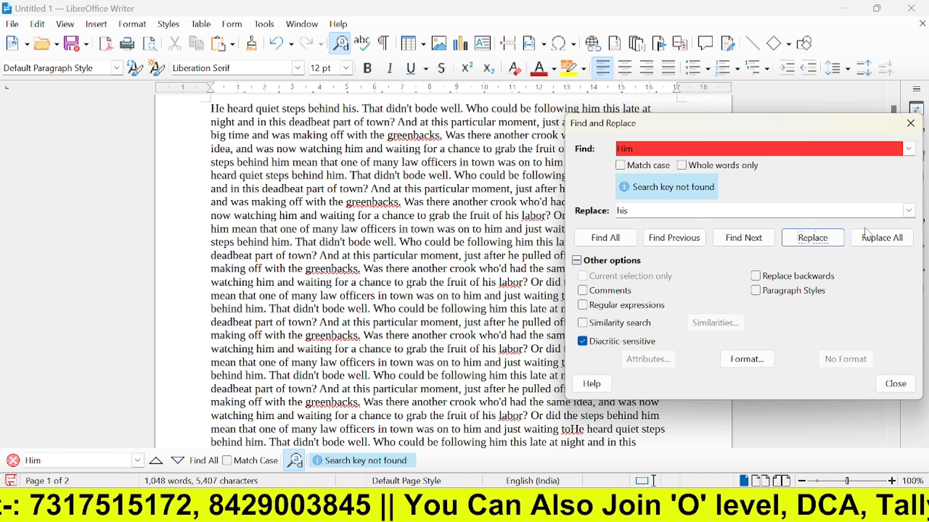
Replace several more occurrences of "Him" with "his" one at a time, and finish with Replace All for the rest.
click(821, 232)
click(822, 233)
click(822, 232)
click(822, 232)
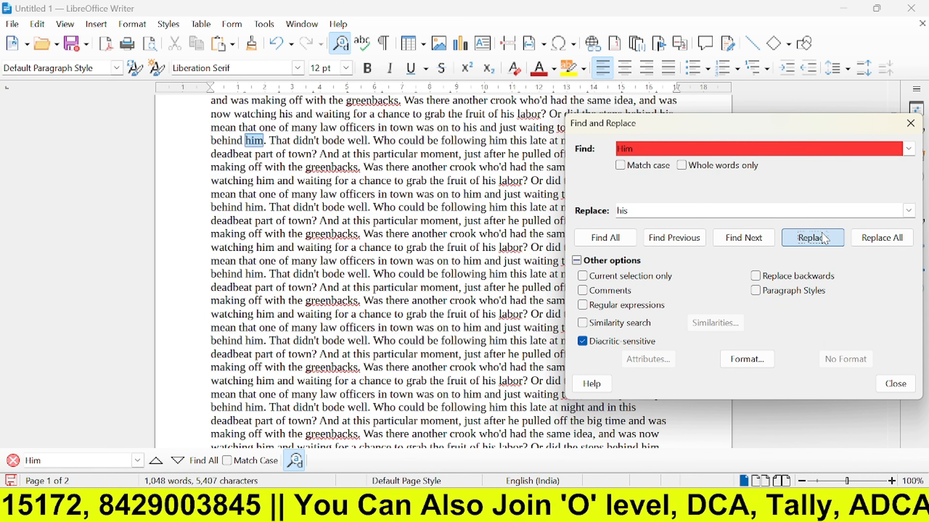
click(821, 233)
click(822, 233)
click(821, 232)
click(821, 232)
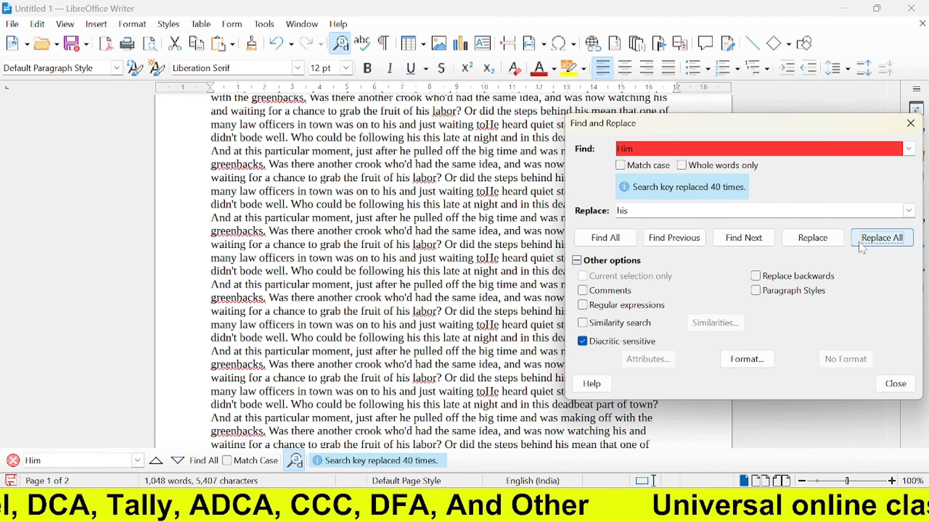
Move the Find and Replace dialog aside and close it, and use Go to Page to jump to page 2.
drag(775, 139, 728, 179)
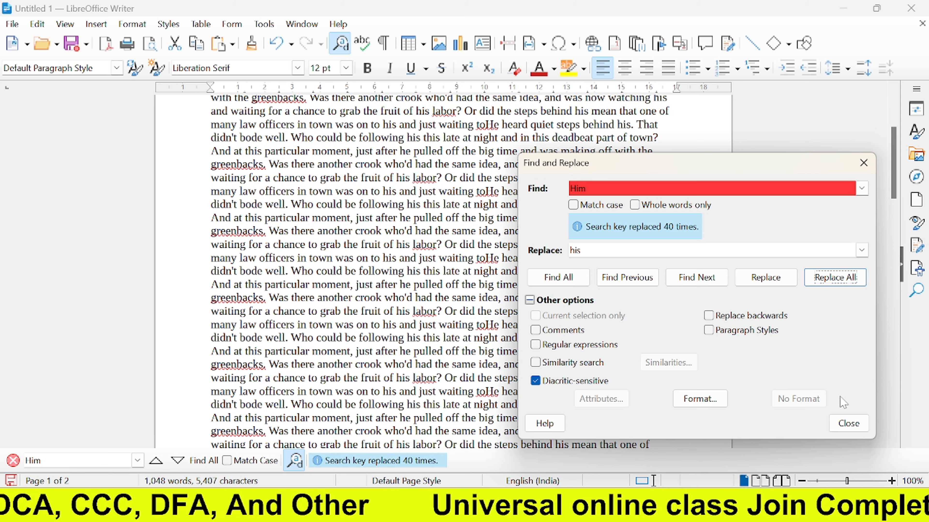
click(848, 424)
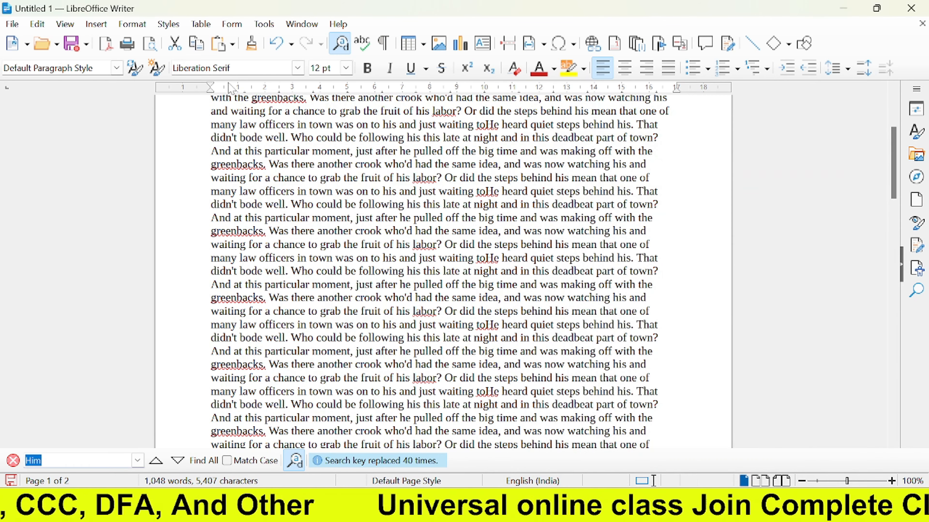
click(38, 25)
mouse_move(78, 239)
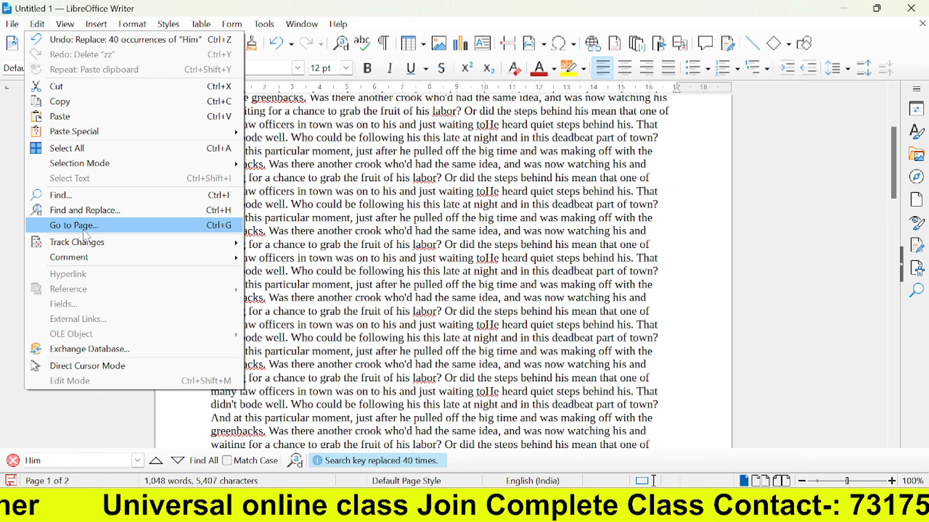
click(84, 230)
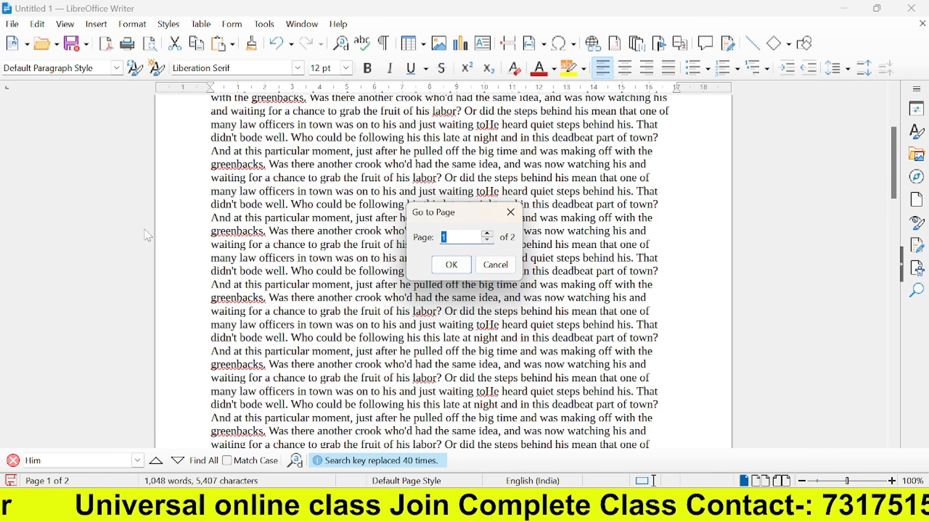
click(486, 235)
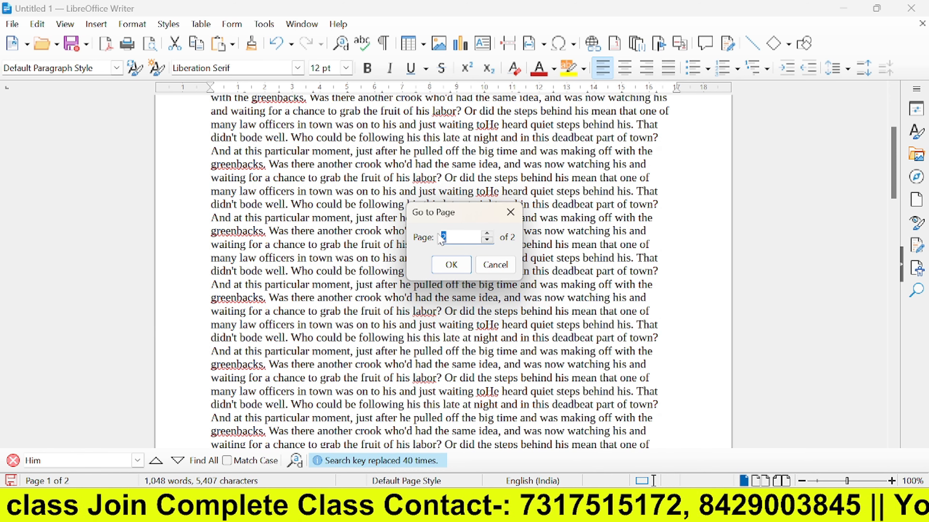
click(452, 265)
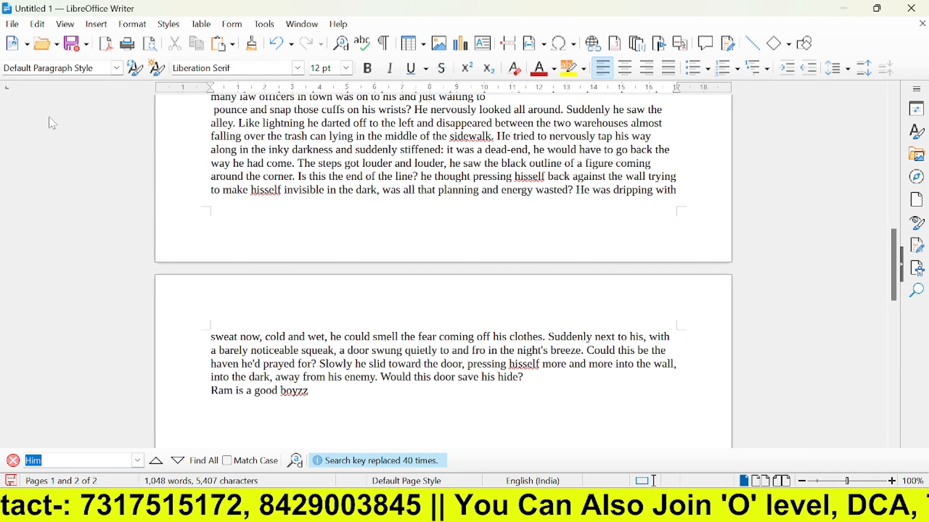
Turn on recording of tracked changes and add a run of random filler letters after "boyzz" at the end of page 2.
click(37, 24)
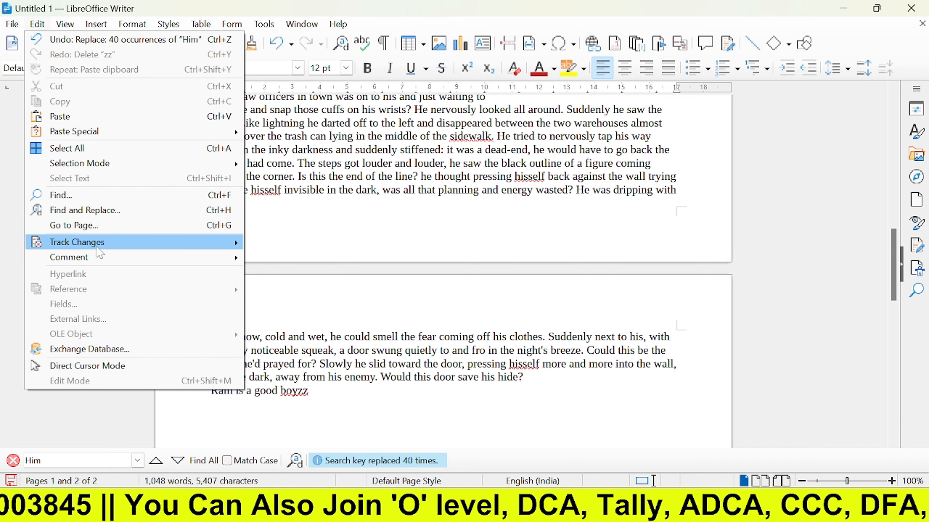
mouse_move(98, 249)
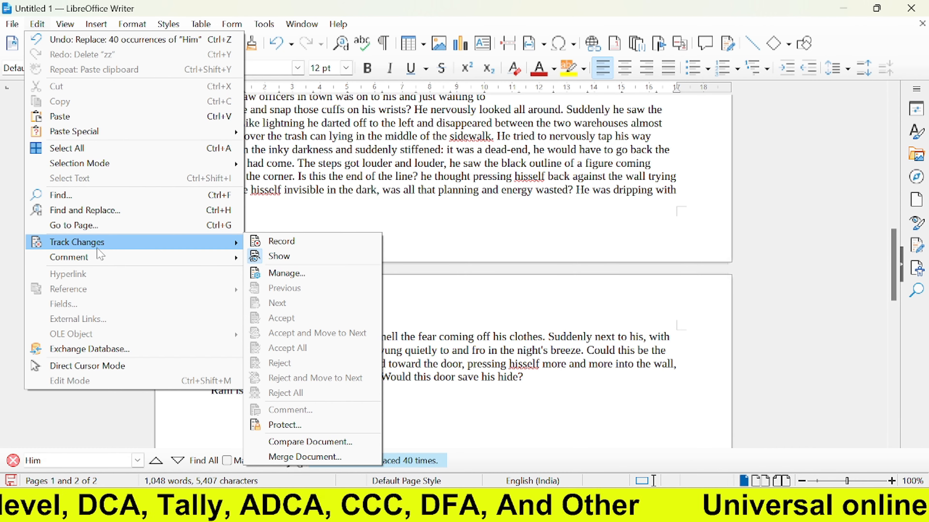
click(263, 244)
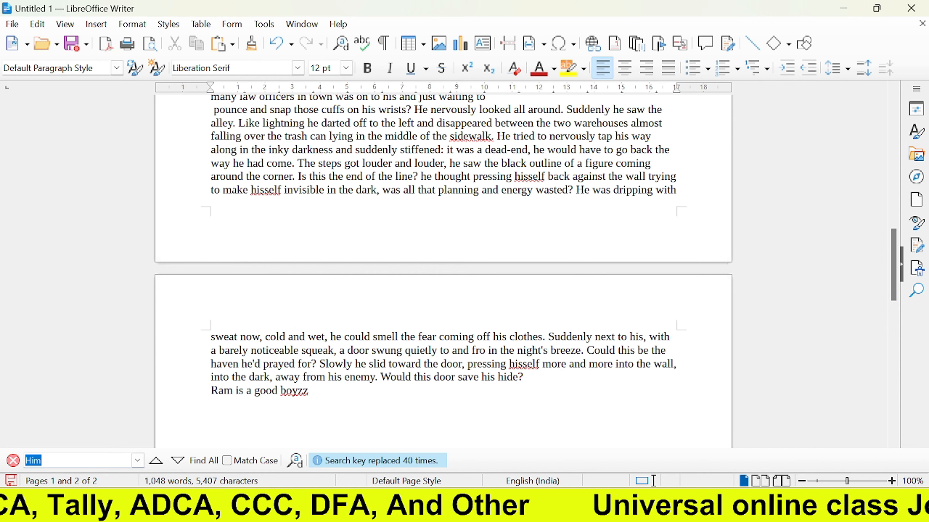
text(ddcd)
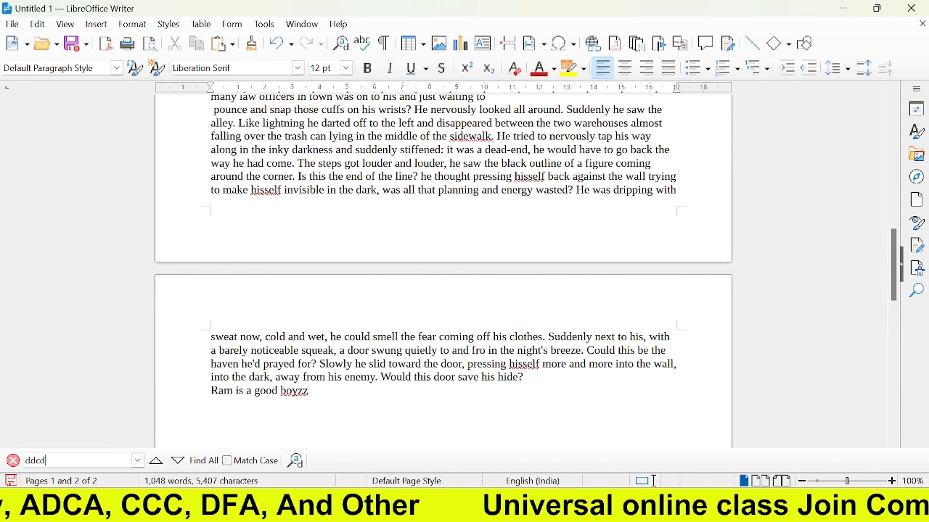
text(cdcdcdcdcdc)
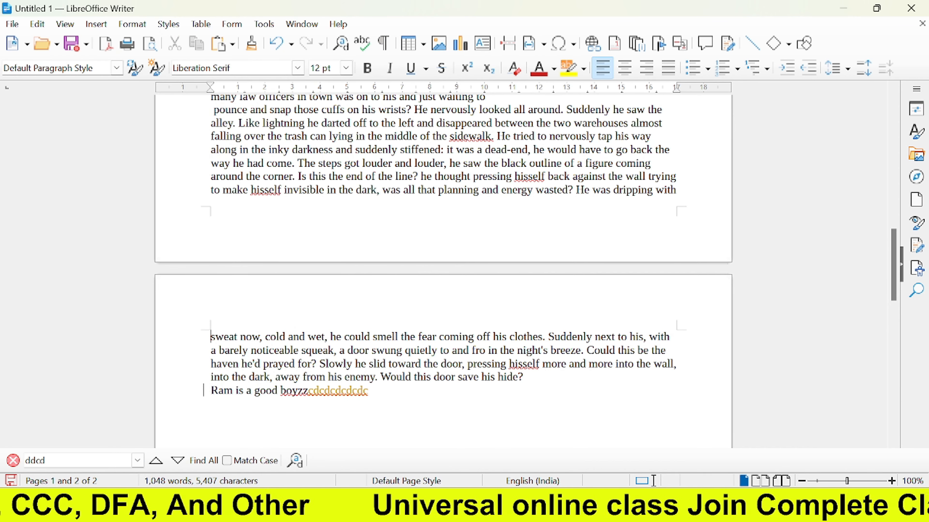
text(dcdcdcdgcvhjbklxdfcygvuh)
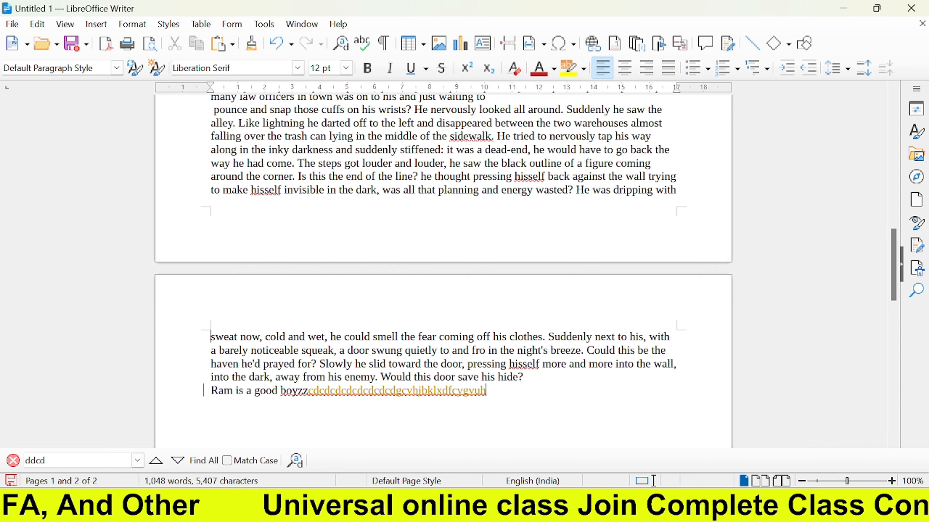
text(bjnkmcyuhbijnvbnj)
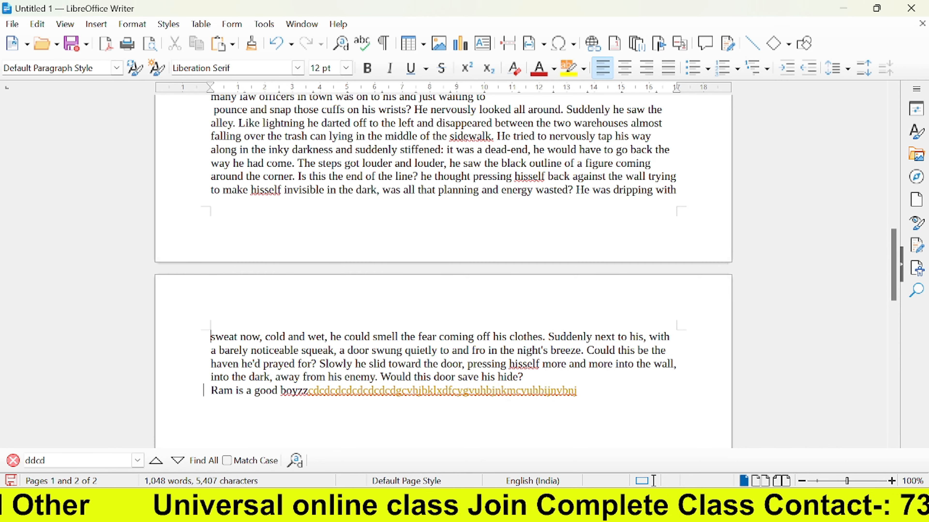
text( ctvybiuuxctvyub)
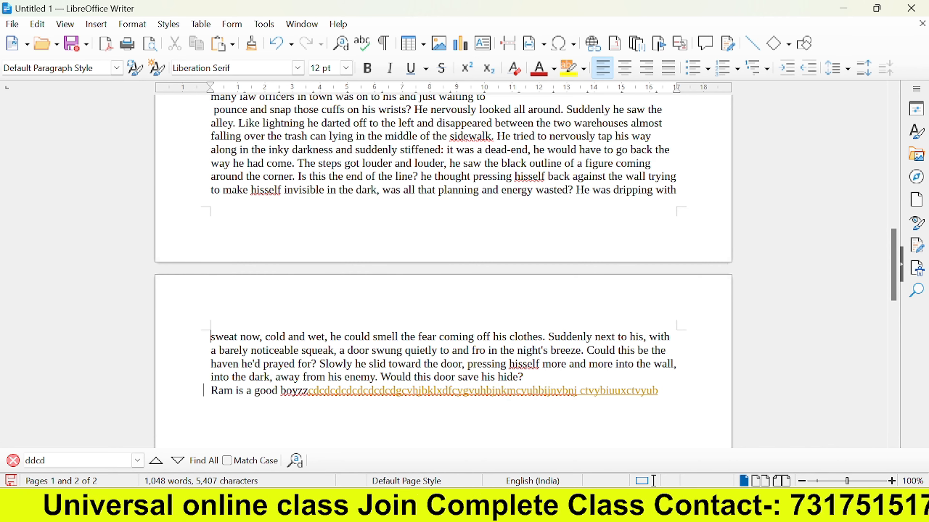
text( dtfuyg)
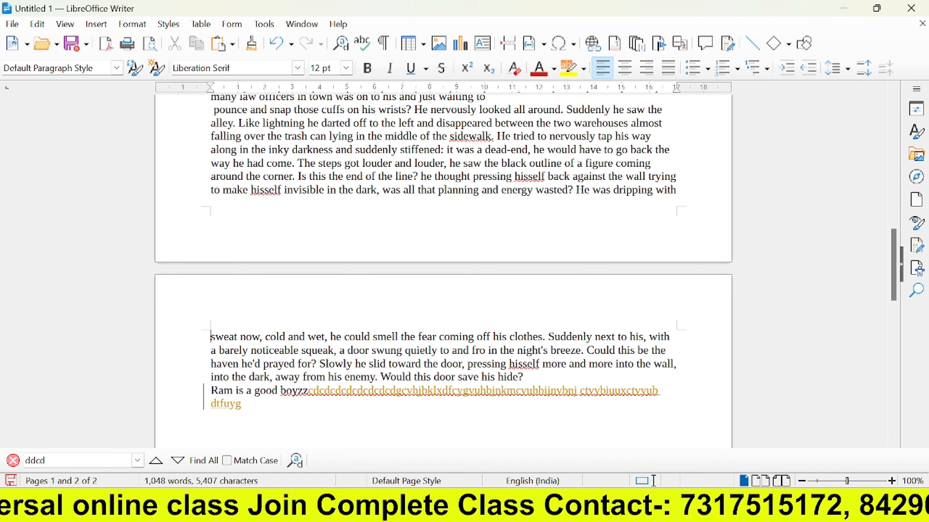
With recording on, delete backward from the end of the filler letters through the final "f" of "hisself" on page 2.
key(BackSpace)
key(BackSpace)
key(BackSpace)
key(BackSpace)
key(BackSpace)
key(BackSpace)
key(BackSpace)
key(BackSpace)
key(BackSpace)
key(BackSpace)
key(BackSpace)
key(BackSpace)
key(BackSpace)
key(BackSpace)
key(BackSpace)
key(BackSpace)
key(BackSpace)
key(BackSpace)
key(BackSpace)
key(BackSpace)
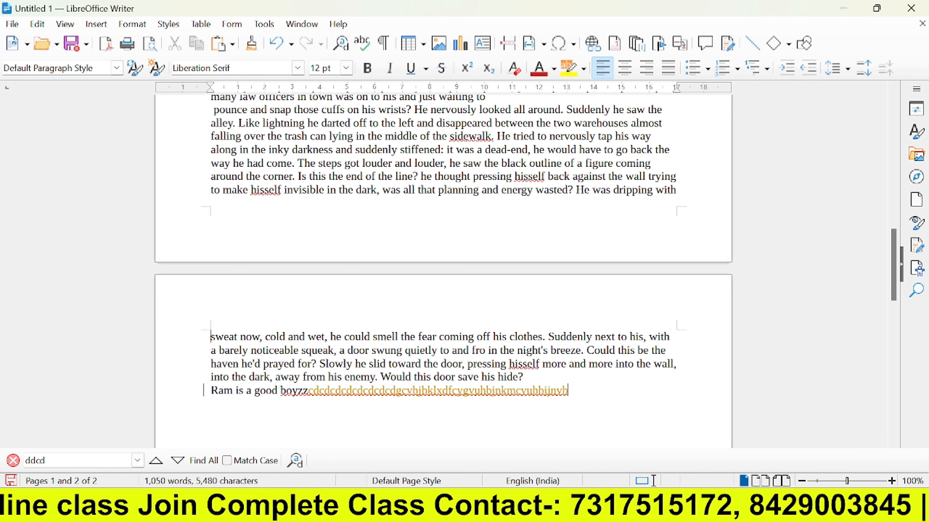
key(BackSpace)
key(BackSpace)
key(BackSpace)
key(BackSpace)
key(BackSpace)
key(BackSpace)
key(BackSpace)
key(BackSpace)
key(BackSpace)
key(BackSpace)
key(BackSpace)
key(BackSpace)
key(BackSpace)
key(BackSpace)
key(BackSpace)
key(BackSpace)
key(BackSpace)
key(BackSpace)
key(BackSpace)
key(BackSpace)
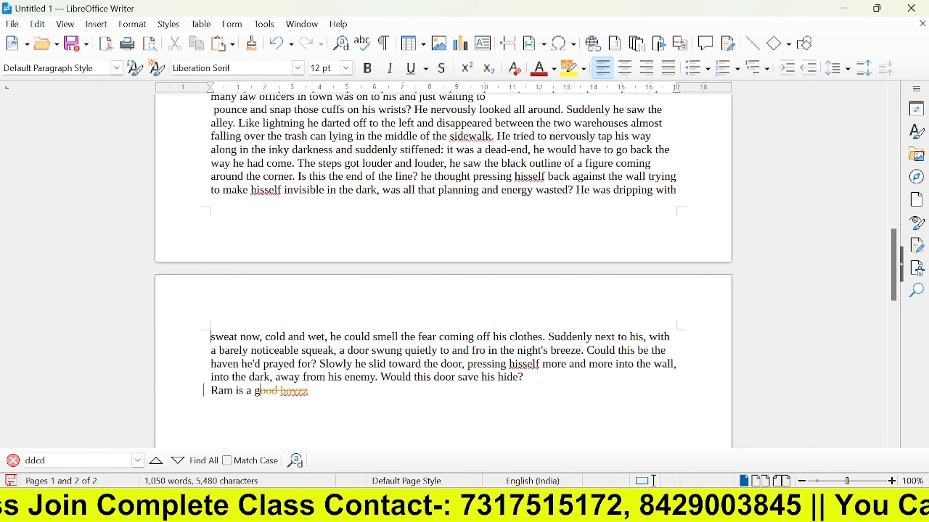
key(BackSpace)
key(BackSpace)
key(BackSpace)
key(BackSpace)
key(BackSpace)
key(BackSpace)
key(BackSpace)
key(BackSpace)
key(BackSpace)
key(BackSpace)
key(BackSpace)
key(BackSpace)
key(BackSpace)
key(BackSpace)
key(BackSpace)
key(BackSpace)
key(BackSpace)
key(BackSpace)
key(BackSpace)
key(BackSpace)
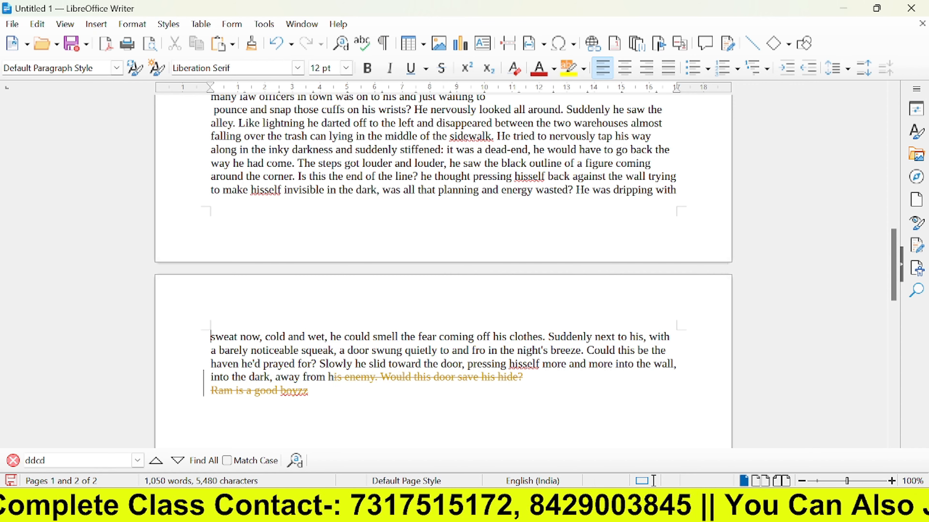
key(BackSpace)
key(BackSpace)
key(BackSpace)
key(BackSpace)
key(BackSpace)
key(BackSpace)
key(BackSpace)
key(BackSpace)
key(BackSpace)
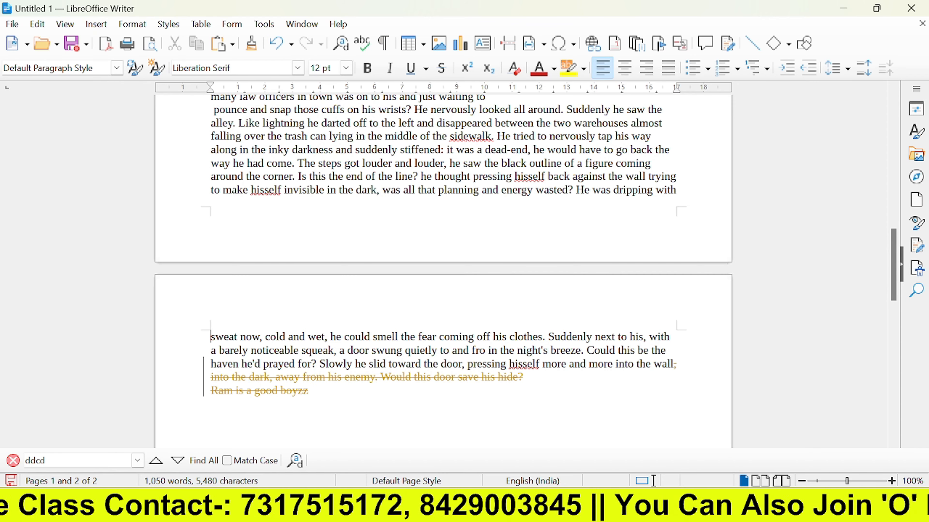
key(BackSpace)
key(BackSpace)
key(BackSpace)
key(BackSpace)
key(BackSpace)
key(BackSpace)
key(BackSpace)
key(BackSpace)
key(BackSpace)
key(BackSpace)
key(BackSpace)
key(BackSpace)
key(BackSpace)
key(BackSpace)
key(BackSpace)
key(BackSpace)
key(BackSpace)
key(BackSpace)
key(BackSpace)
key(BackSpace)
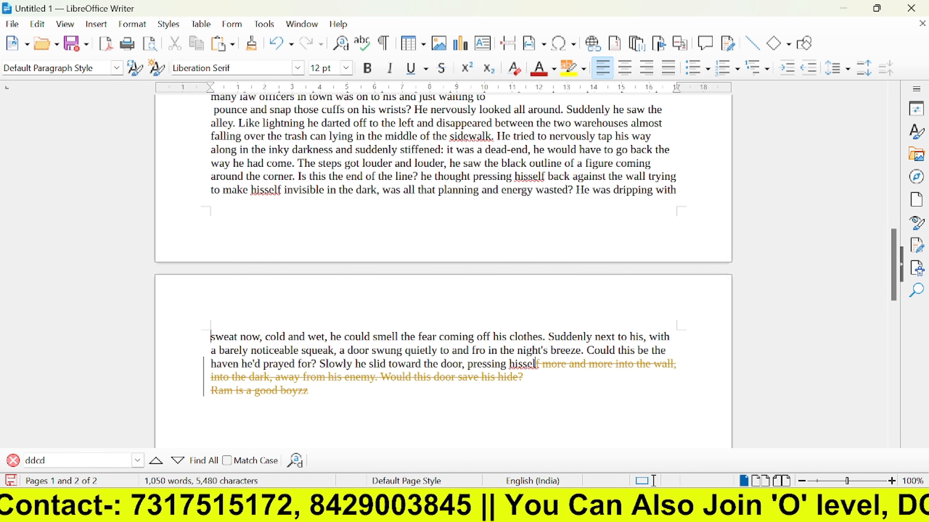
Turn off recording of tracked changes and enter "ghghghghghghghg" directly after "hissel" on page 2.
click(37, 24)
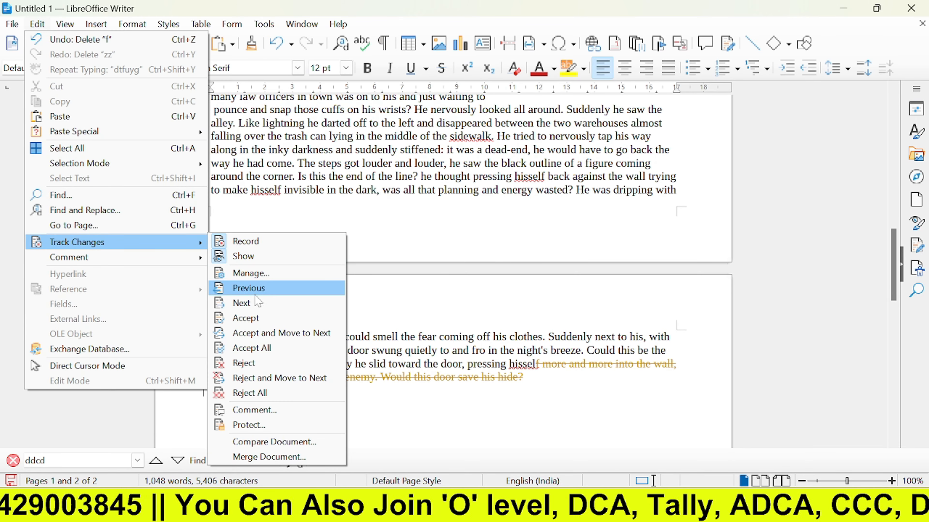
click(249, 242)
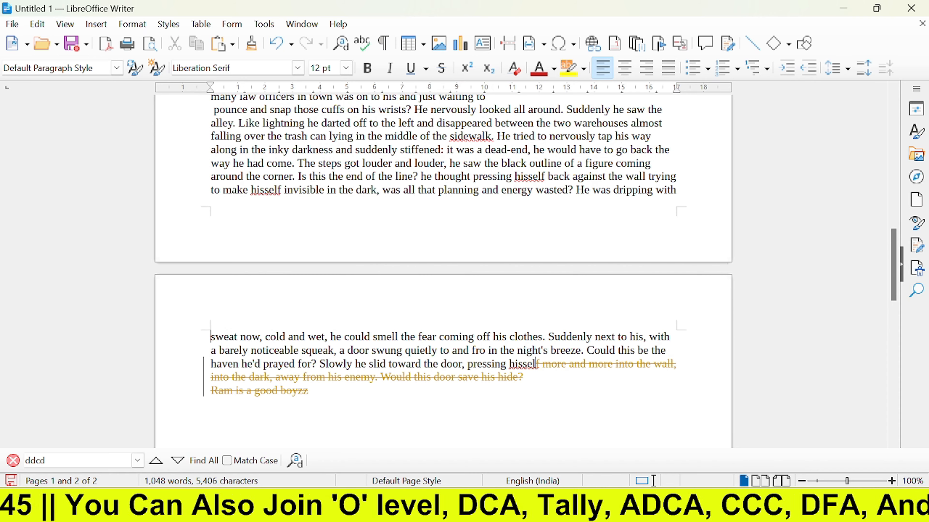
text(ghghghghghghghg)
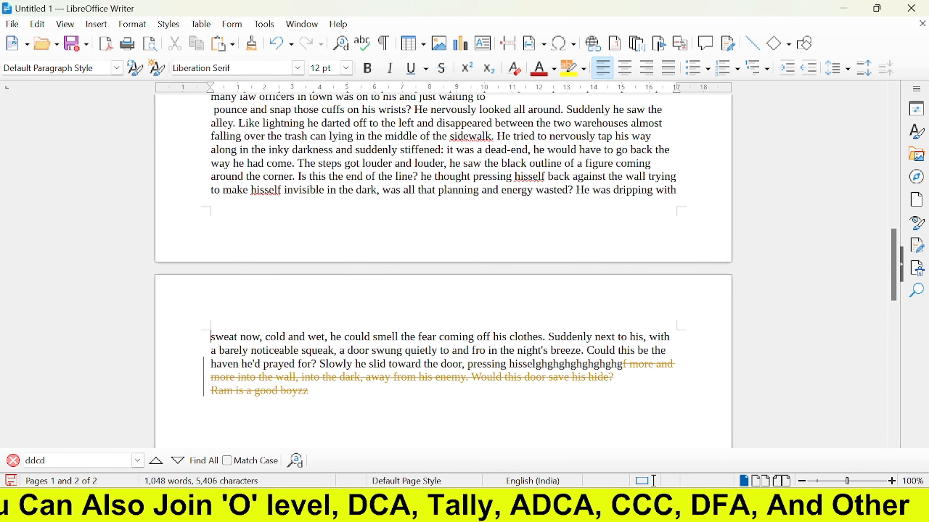
Hide the tracked changes in the document to compare the text, and show them again.
click(43, 24)
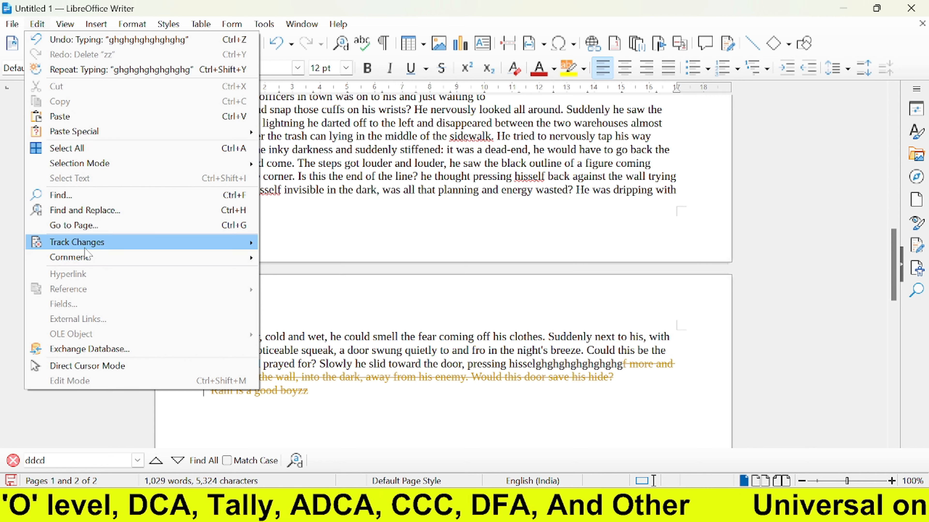
mouse_move(62, 242)
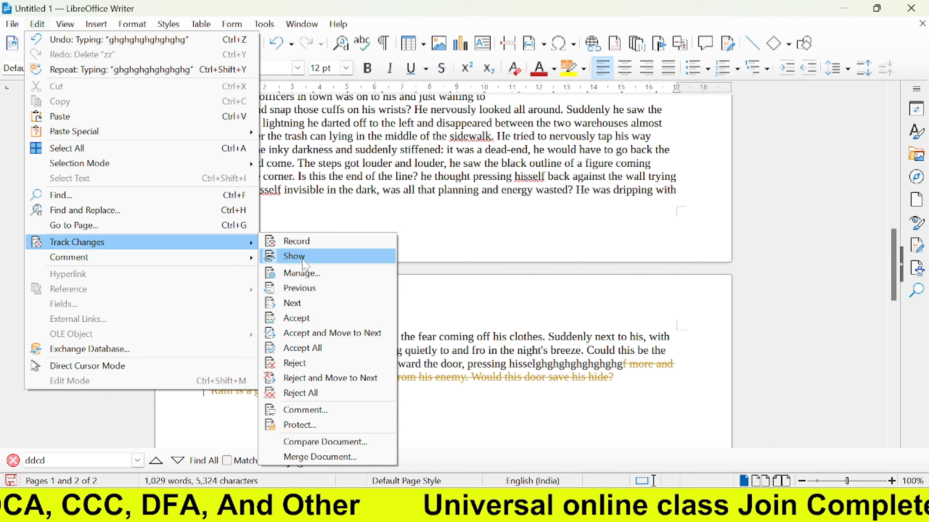
click(303, 262)
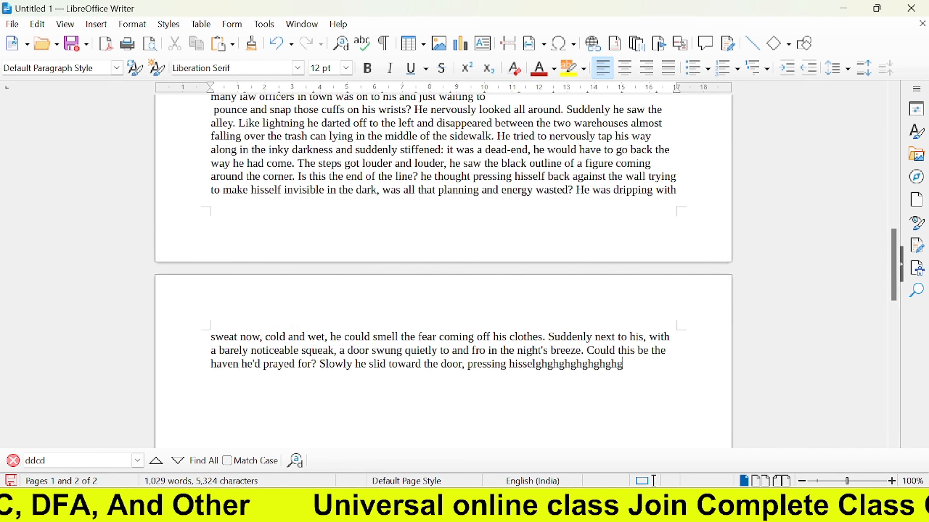
click(39, 24)
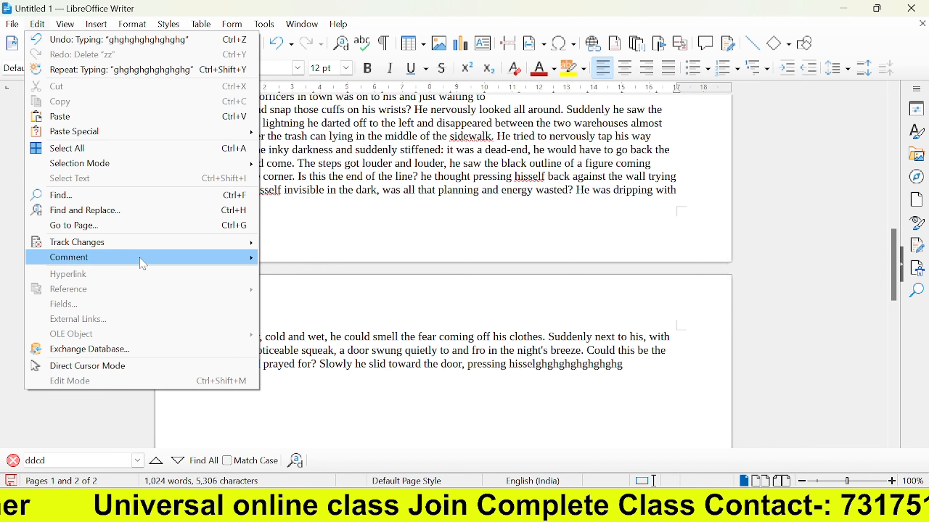
mouse_move(190, 244)
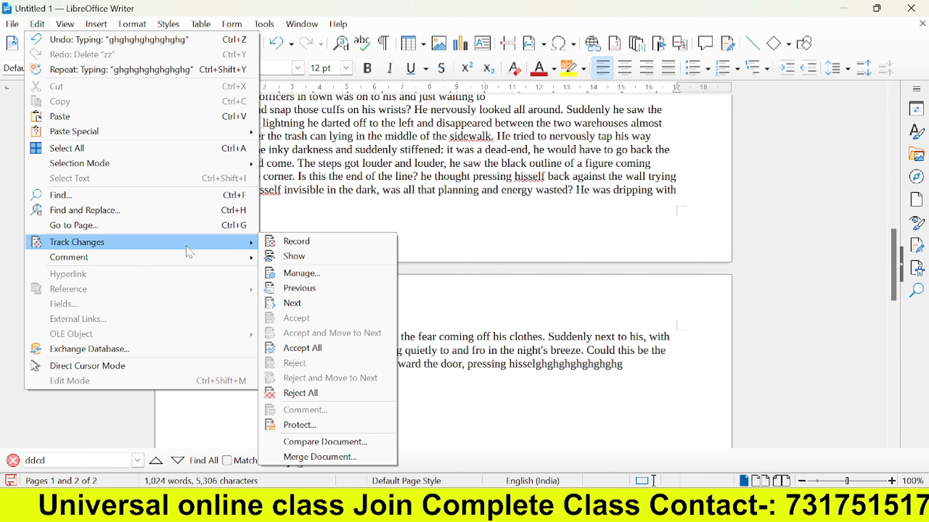
click(297, 257)
Turn recording of tracked changes back on and delete the text from "Slowly he slid" through the "ghgh" filler letters.
click(43, 25)
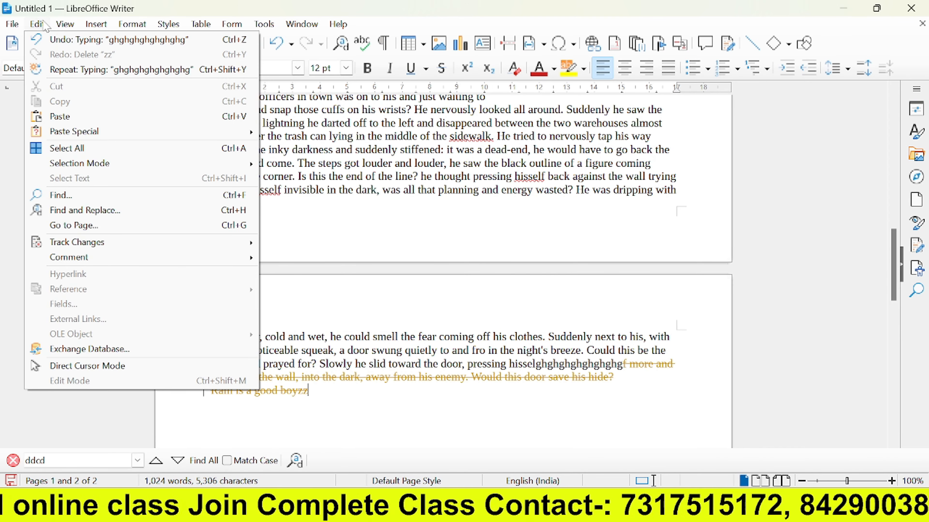
mouse_move(143, 245)
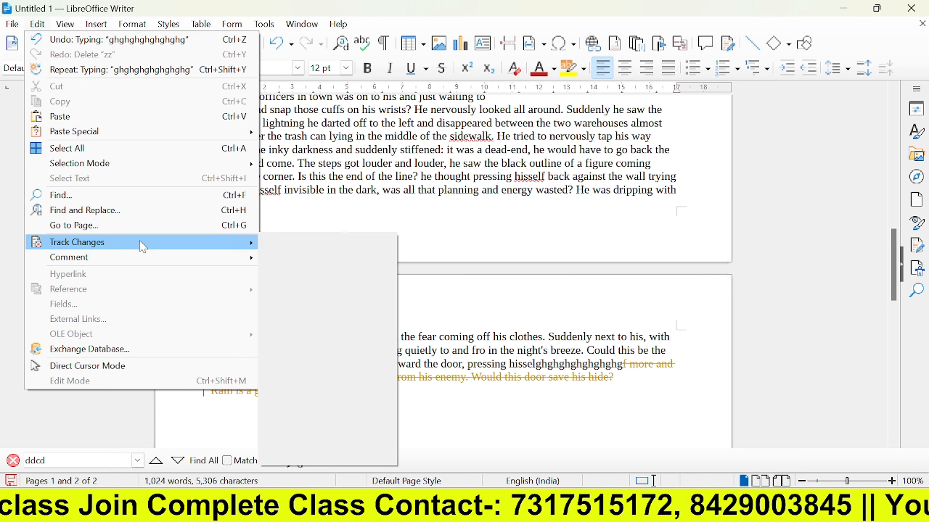
click(301, 245)
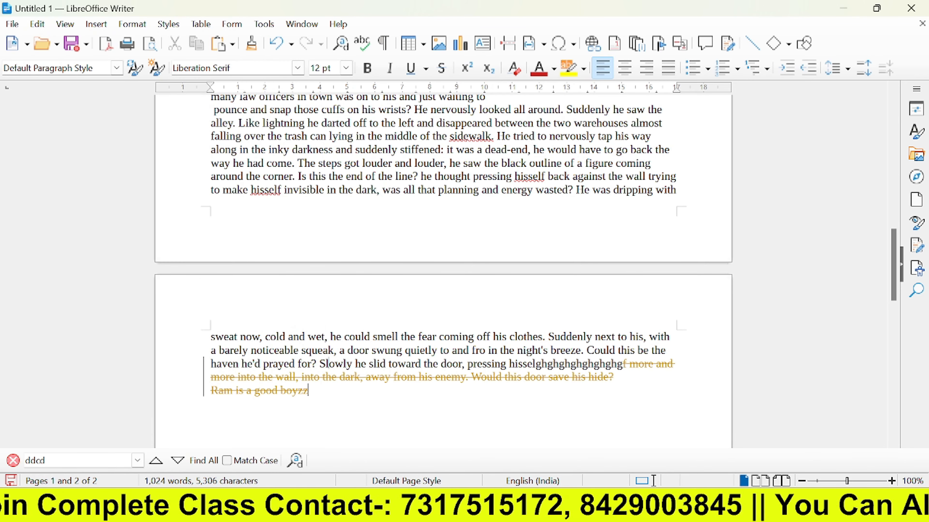
drag(320, 364, 627, 364)
key(Delete)
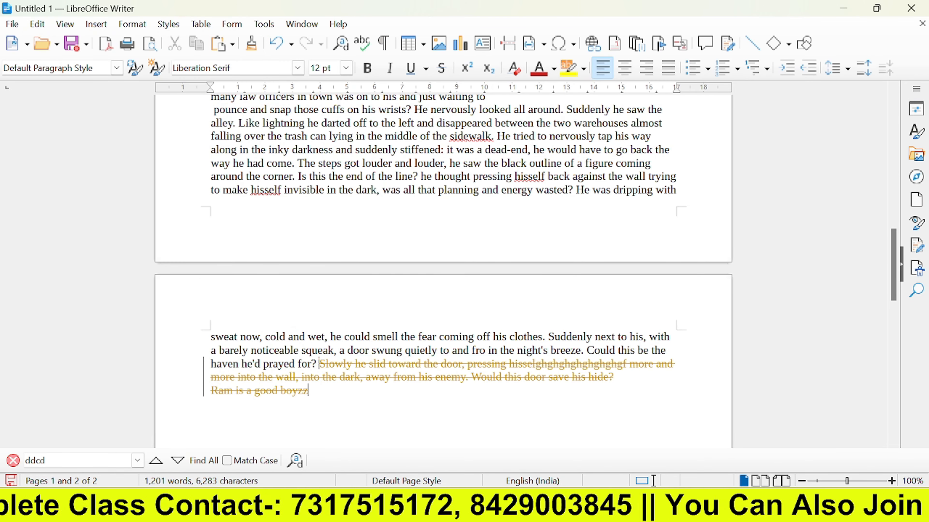
Hide the tracked changes and enter "grrtrtr" after "haven he'd prayed for?" on page 2.
click(37, 23)
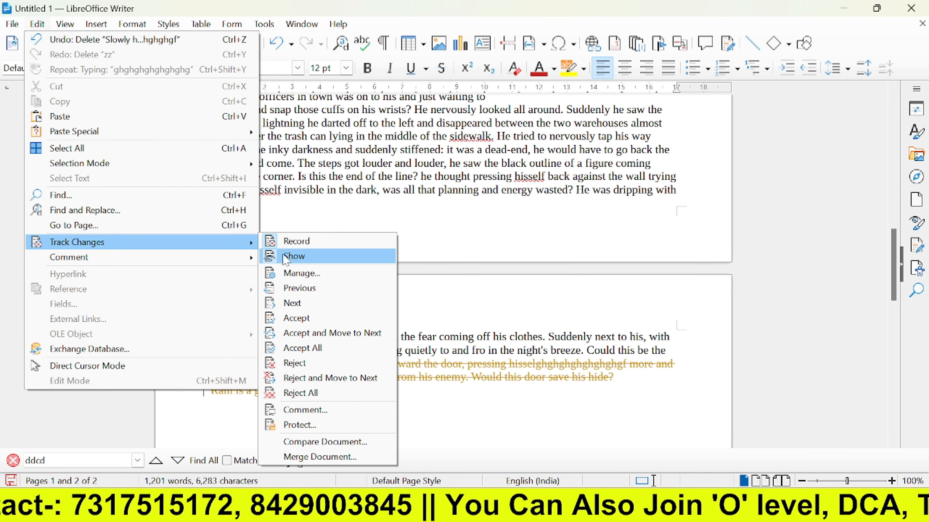
click(289, 257)
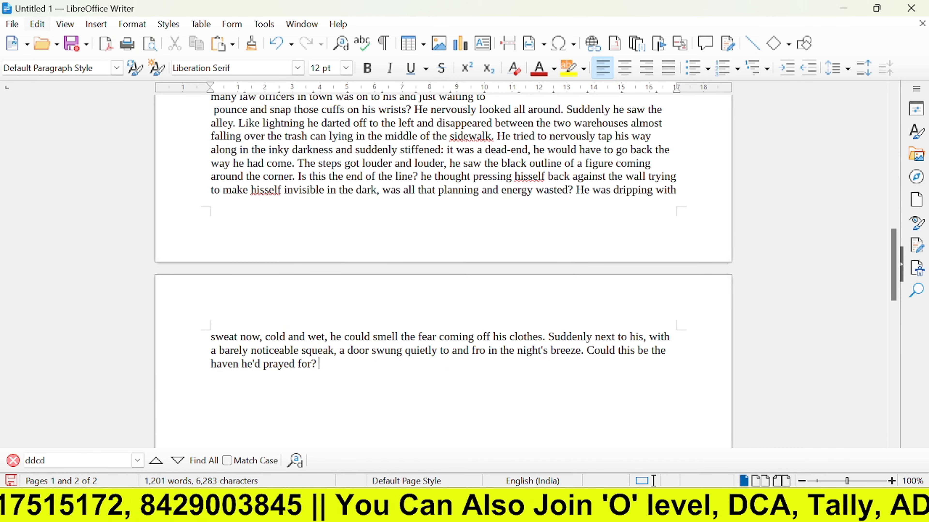
text(grrtrtr)
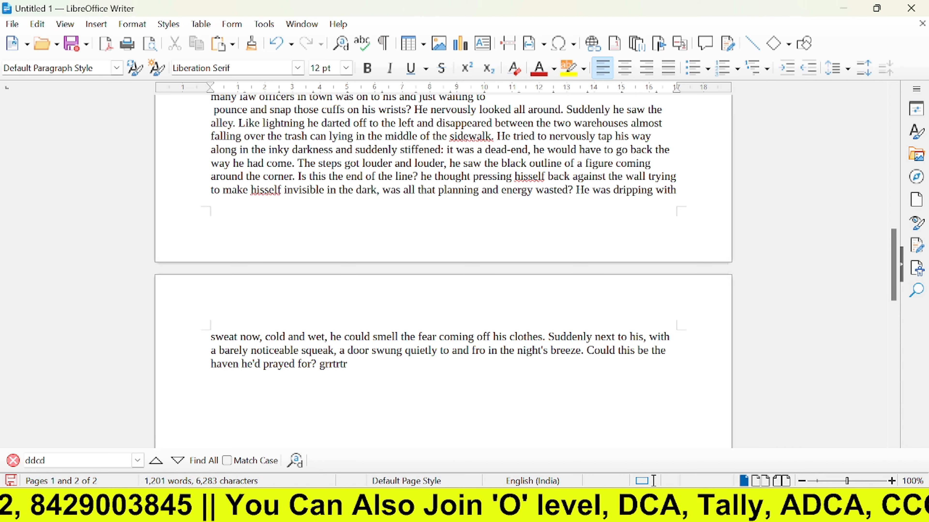
Delete the text from "quietly to and fro" through "grrtrtr" so the line on page 2 ends at "a door swung".
key(BackSpace)
key(BackSpace)
key(BackSpace)
key(BackSpace)
key(BackSpace)
key(BackSpace)
key(BackSpace)
key(BackSpace)
key(BackSpace)
key(BackSpace)
key(BackSpace)
key(BackSpace)
key(BackSpace)
key(BackSpace)
key(BackSpace)
key(BackSpace)
key(BackSpace)
key(BackSpace)
key(BackSpace)
key(BackSpace)
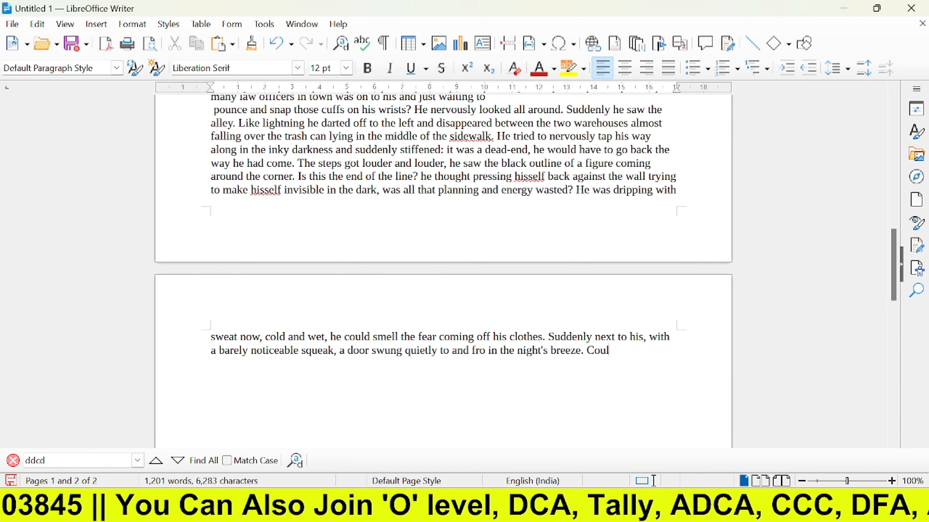
key(BackSpace)
key(BackSpace)
key(BackSpace)
key(BackSpace)
key(BackSpace)
key(BackSpace)
key(BackSpace)
key(BackSpace)
key(BackSpace)
key(BackSpace)
key(BackSpace)
key(BackSpace)
key(BackSpace)
key(BackSpace)
key(BackSpace)
key(BackSpace)
key(BackSpace)
key(BackSpace)
key(BackSpace)
key(BackSpace)
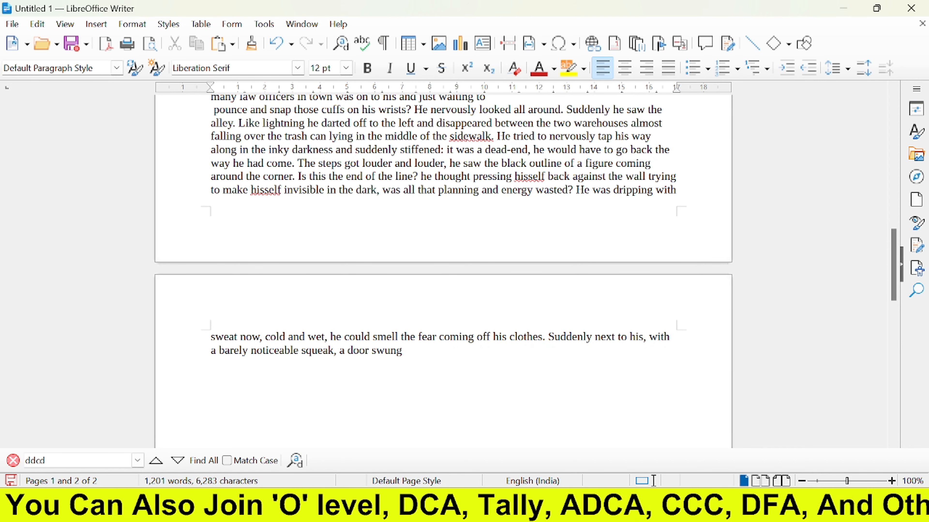
Show the tracked changes and reject the tracked deletion that begins after "a door swung" on page 2.
click(37, 24)
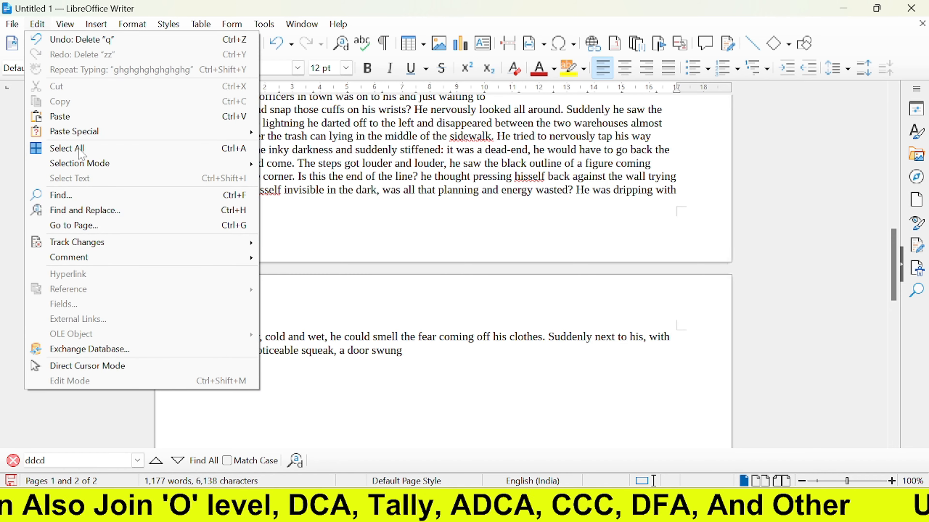
mouse_move(106, 241)
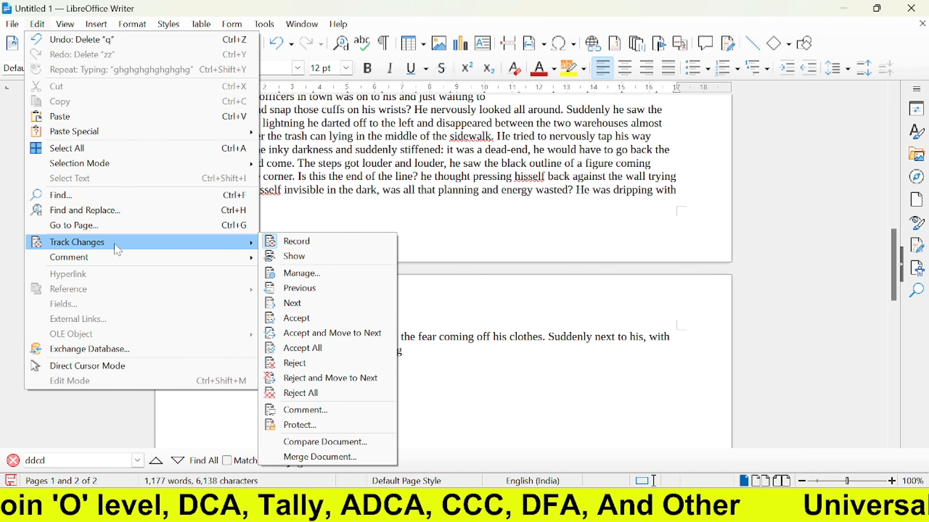
click(293, 256)
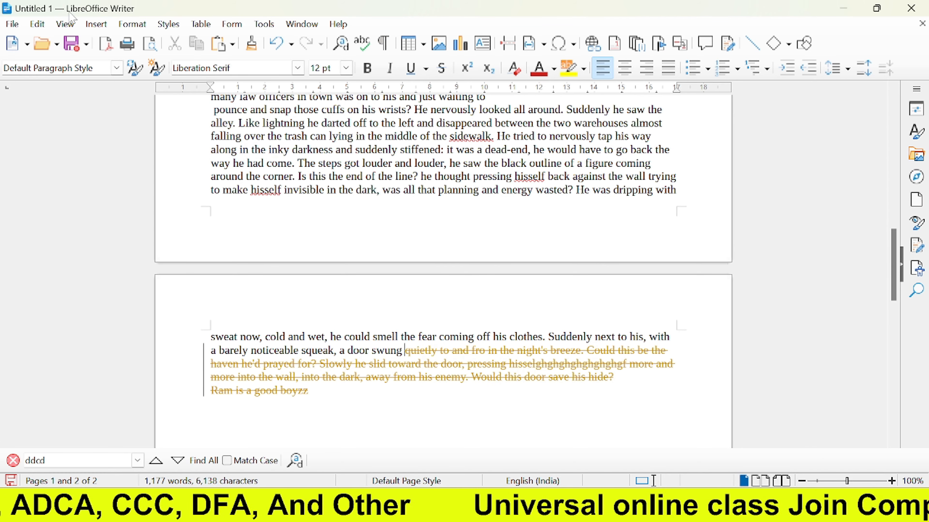
click(37, 24)
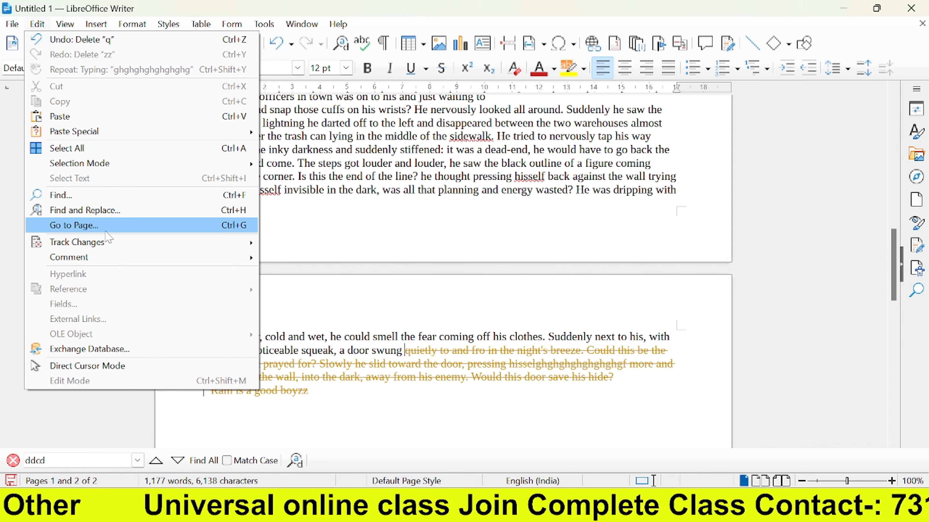
mouse_move(161, 244)
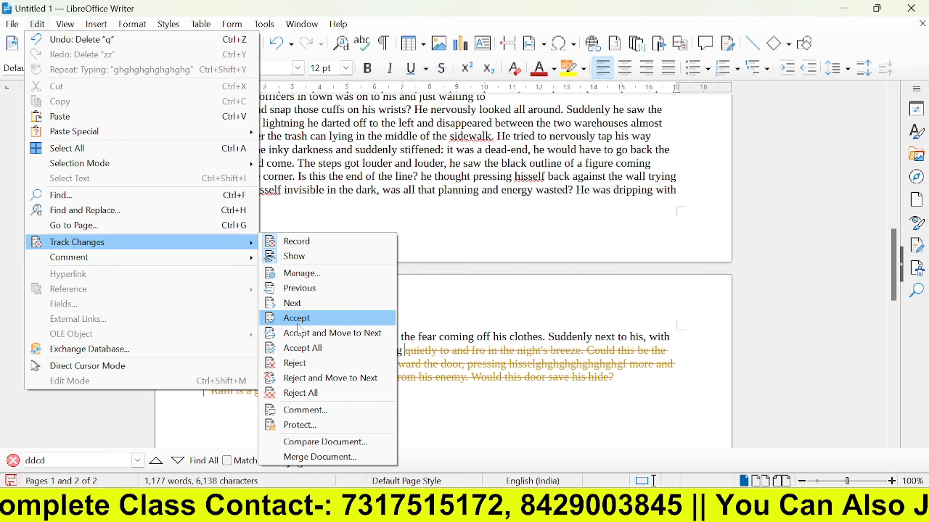
click(299, 364)
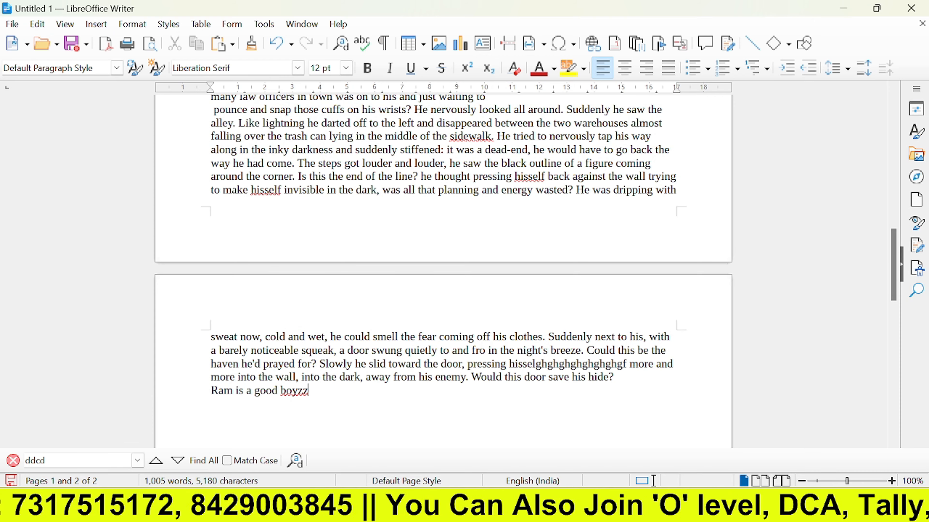
click(37, 24)
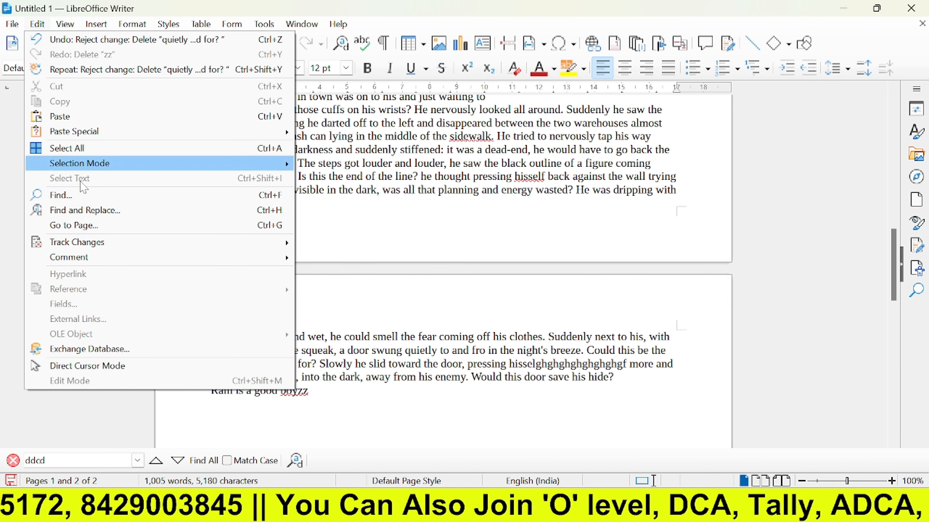
mouse_move(114, 263)
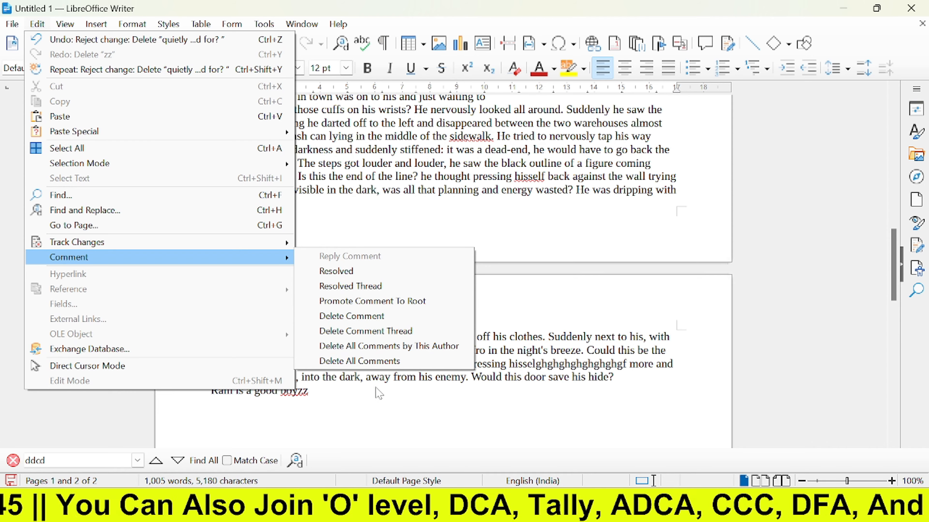
click(364, 423)
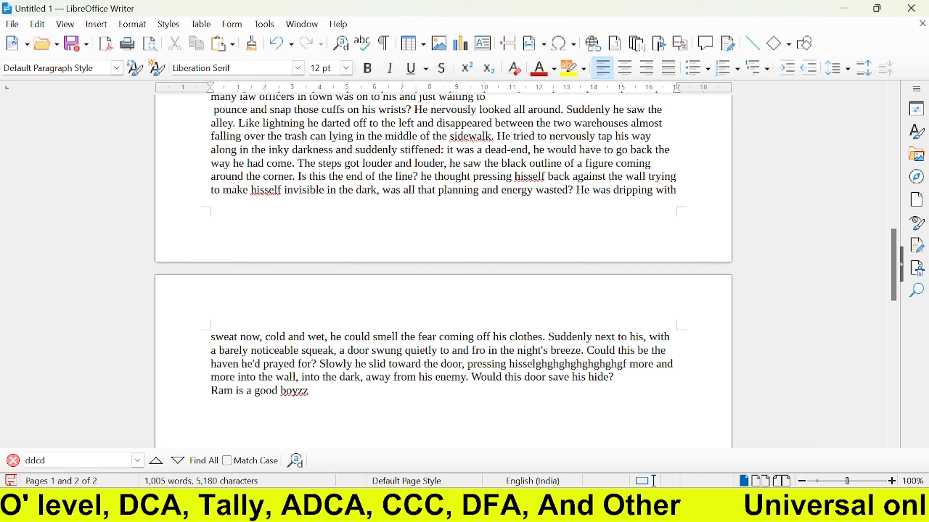
Insert a comment after "Ram is a good boyzz" containing "Fdvfgnfgfdgdfgfd" followed by short filler lines "Df", "Gfd", "Gdf" and "Gdf".
click(92, 26)
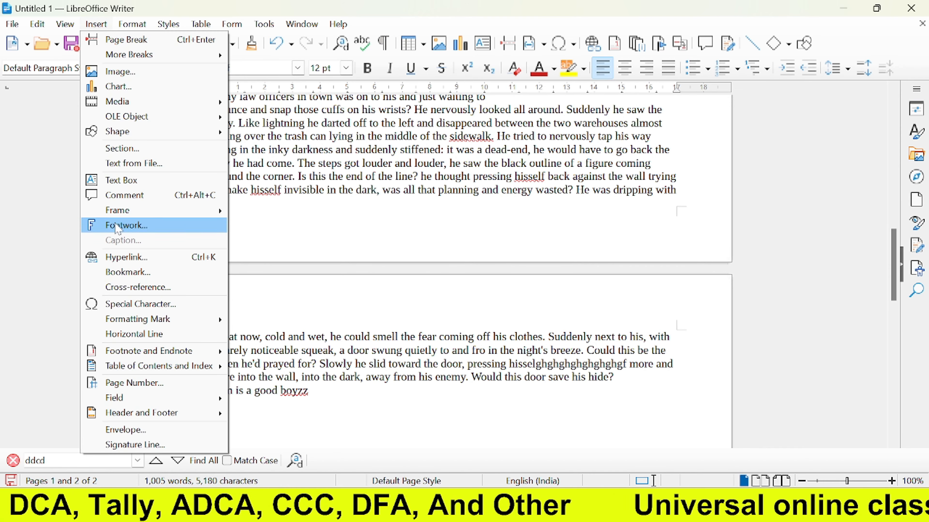
click(105, 197)
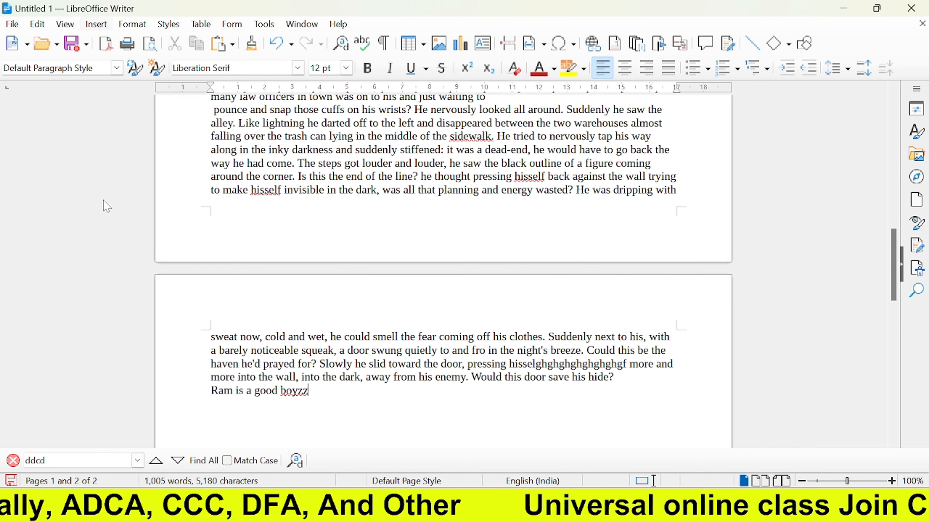
text(fdvfgnfgfdgdfgfd)
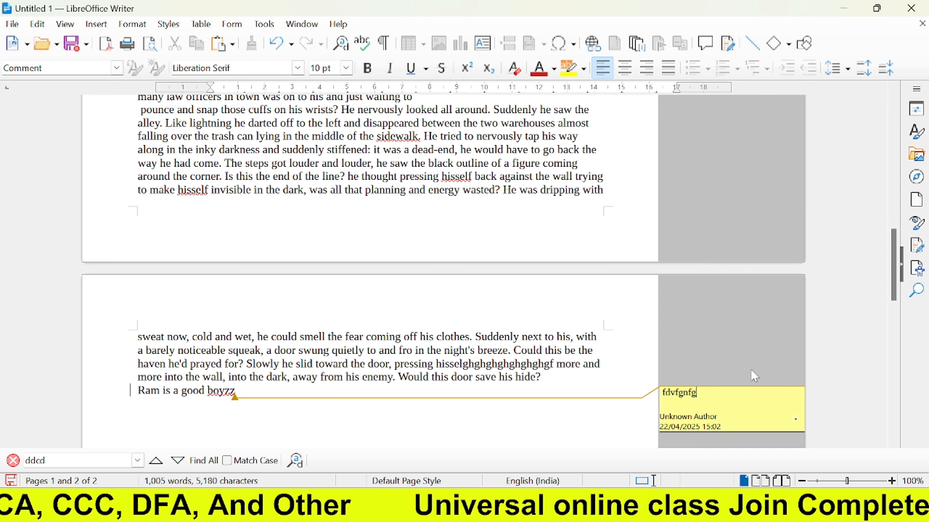
key(Return)
text(df)
key(Return)
text(gfd)
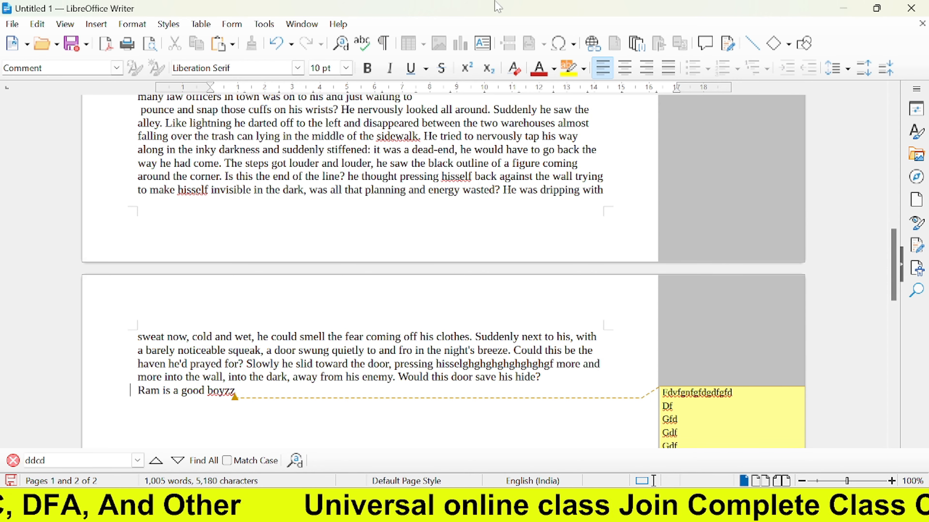
Mark the comment thread as resolved and add the line "dfgfgfgfgfgf" at the end of the comment.
click(37, 23)
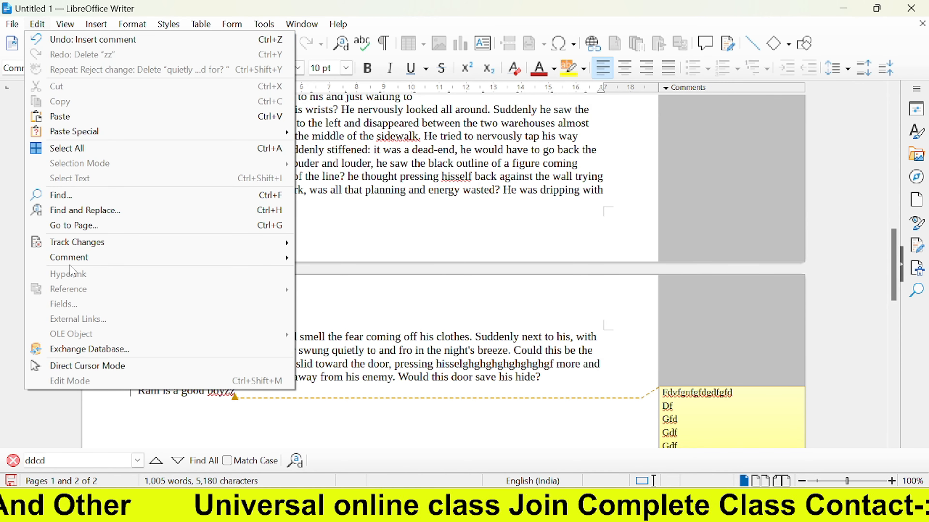
mouse_move(73, 257)
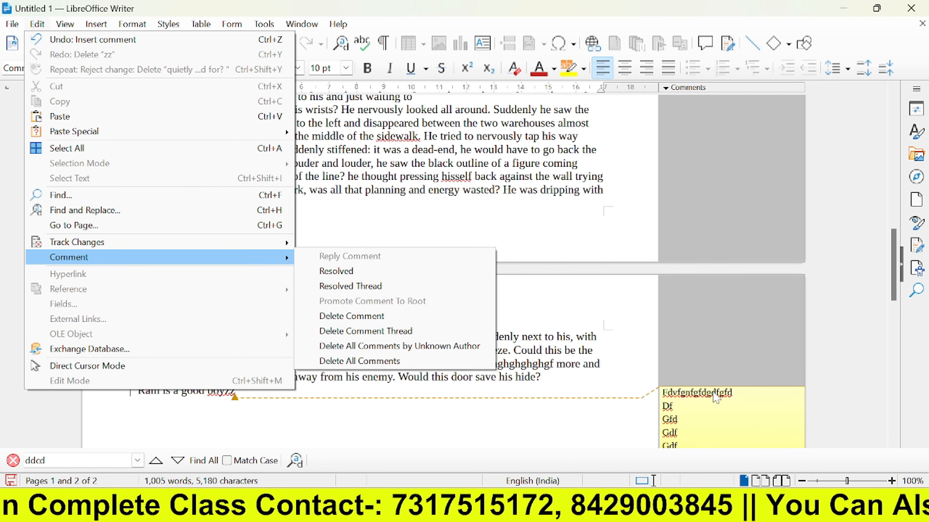
click(906, 300)
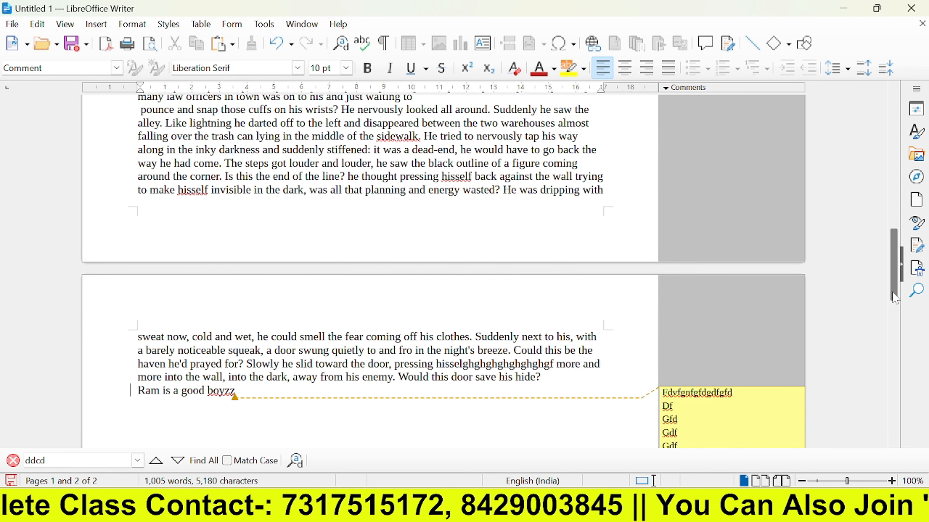
drag(897, 297, 894, 327)
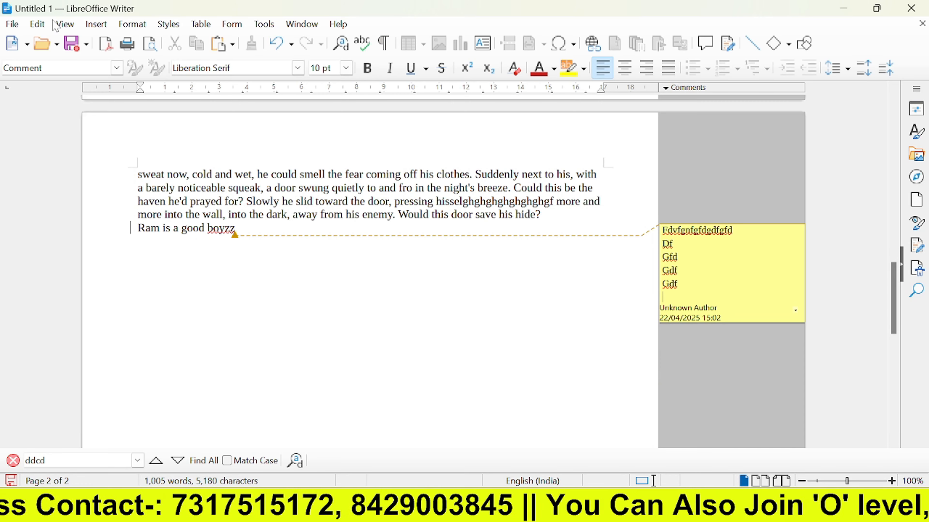
click(63, 24)
mouse_move(37, 24)
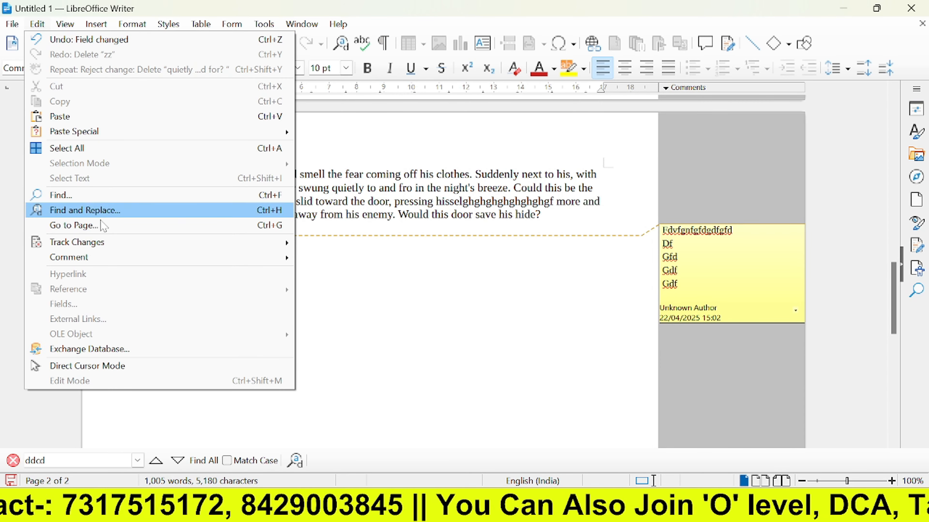
mouse_move(212, 258)
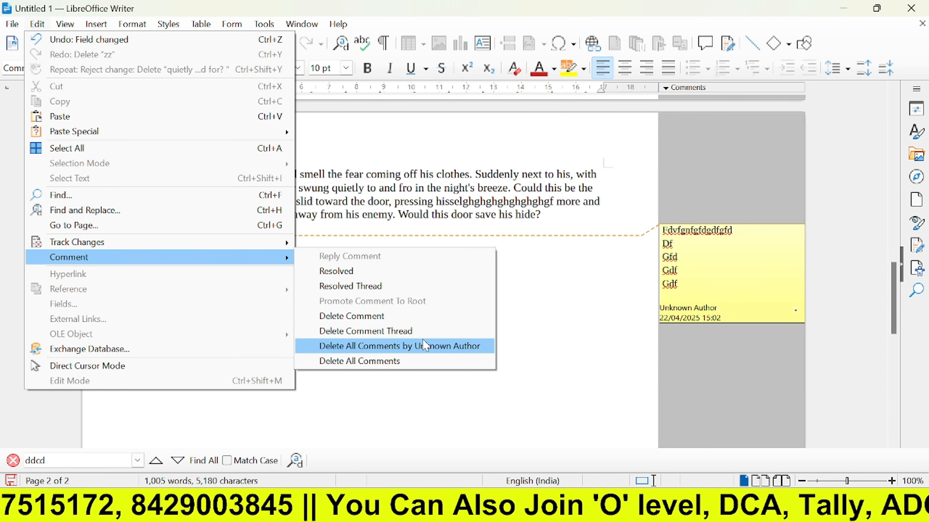
click(366, 287)
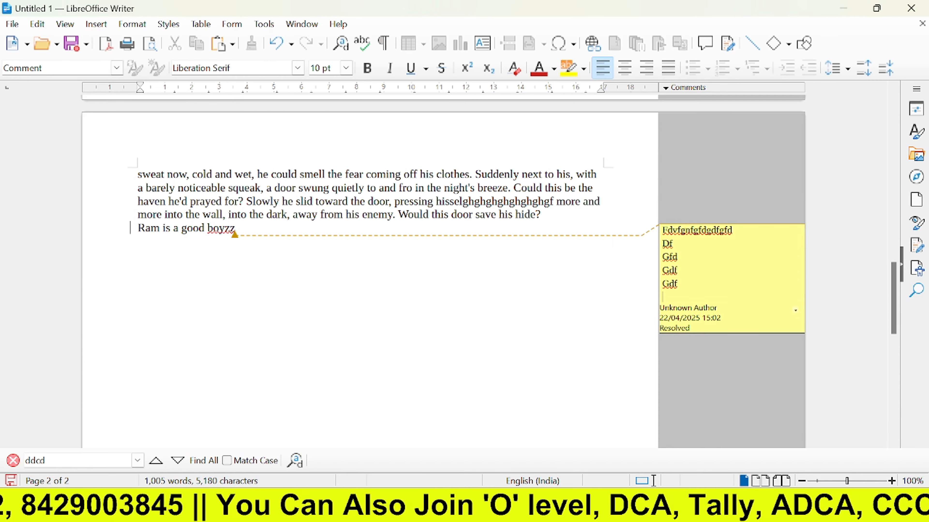
text(dfgfgfgfgfgf)
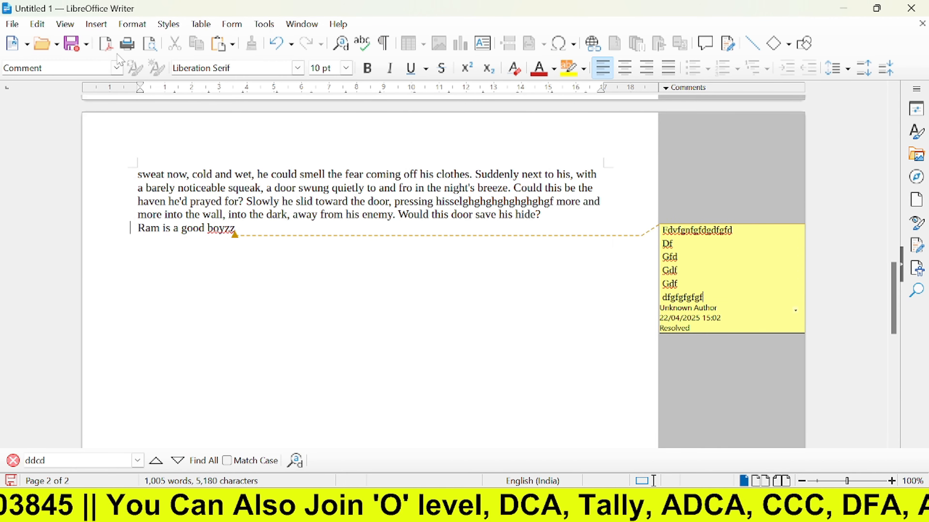
Delete the resolved comment attached to "Ram is a good boyzz".
click(35, 25)
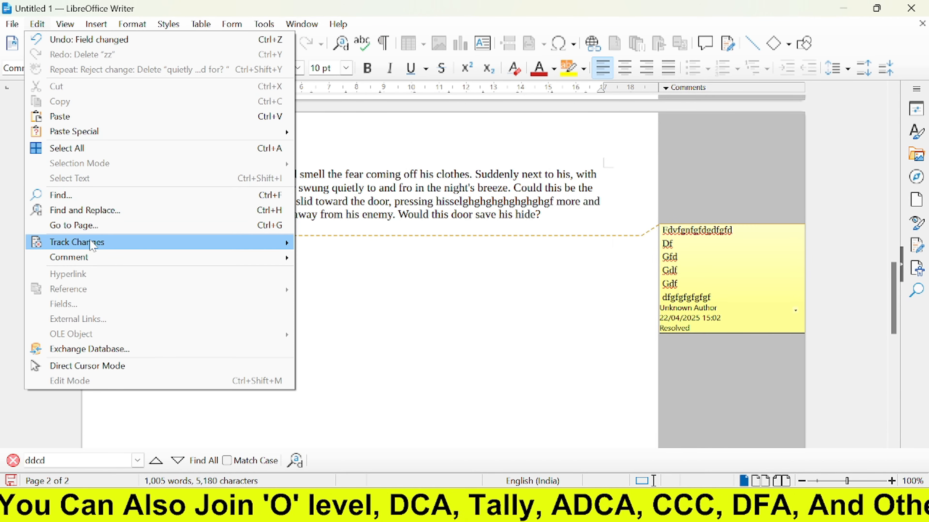
mouse_move(265, 258)
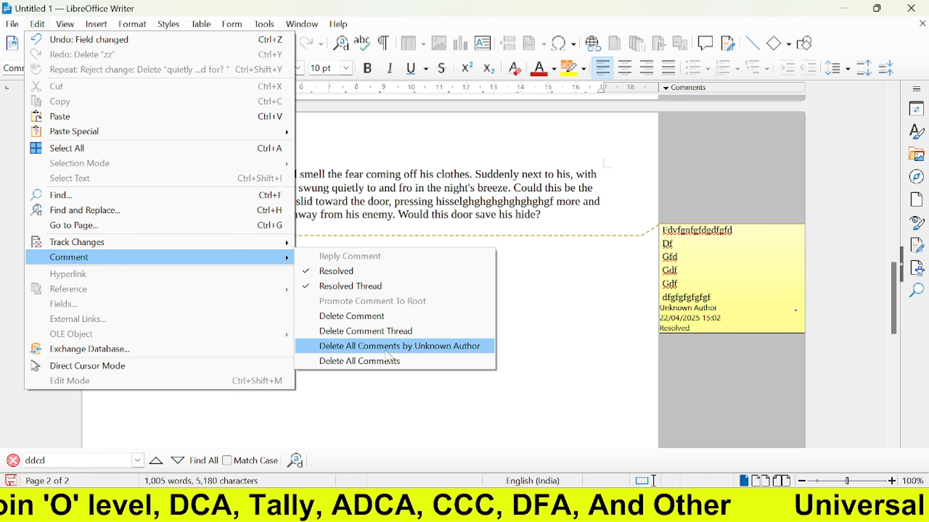
click(351, 316)
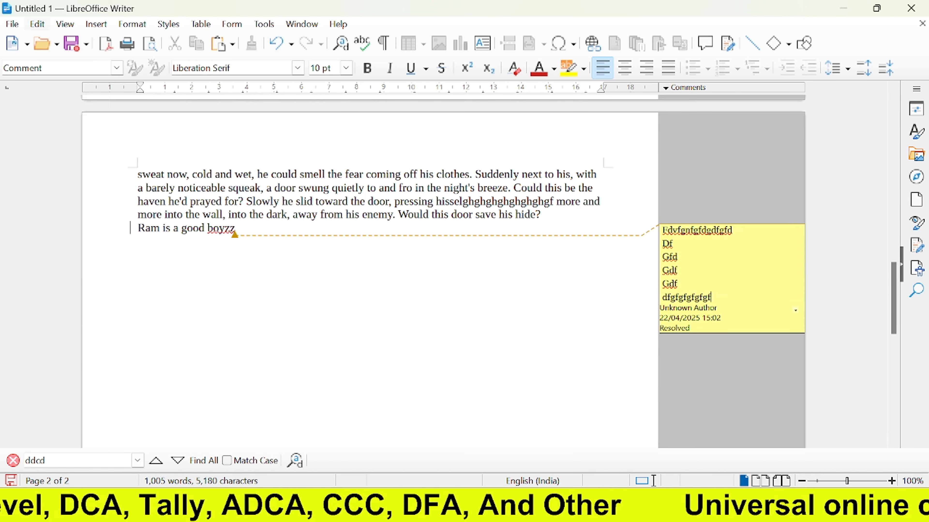
Insert a hyperlink with the URL "vfgvfddfd" directly after "Ram is a good boyzz".
click(37, 24)
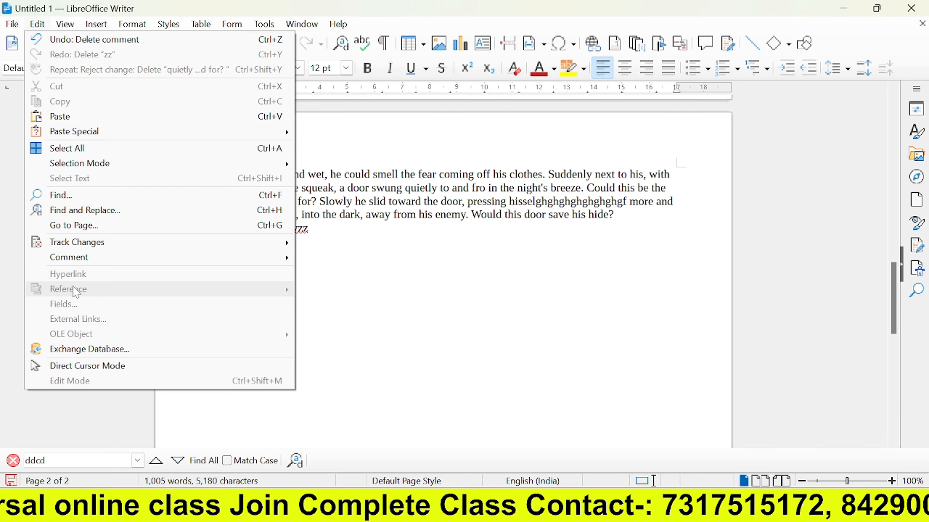
click(112, 28)
click(109, 26)
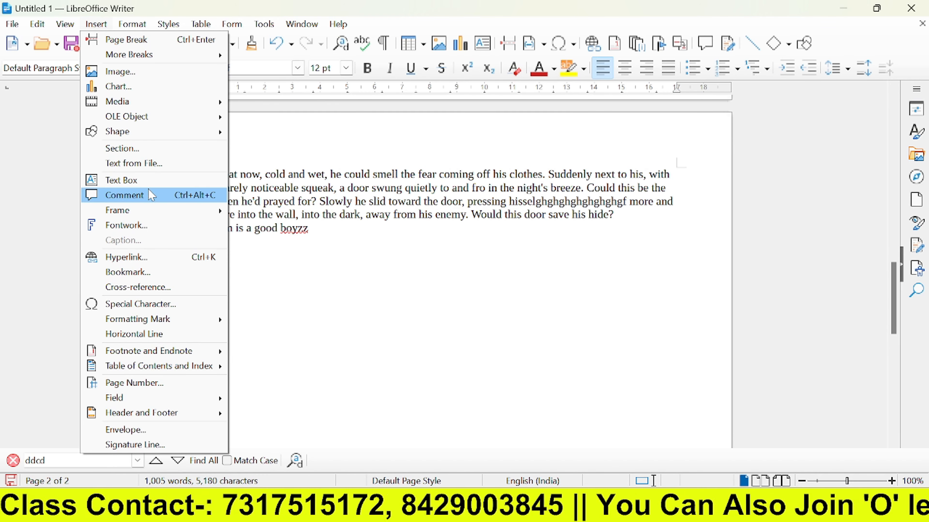
click(154, 258)
text(vfgvfddfd)
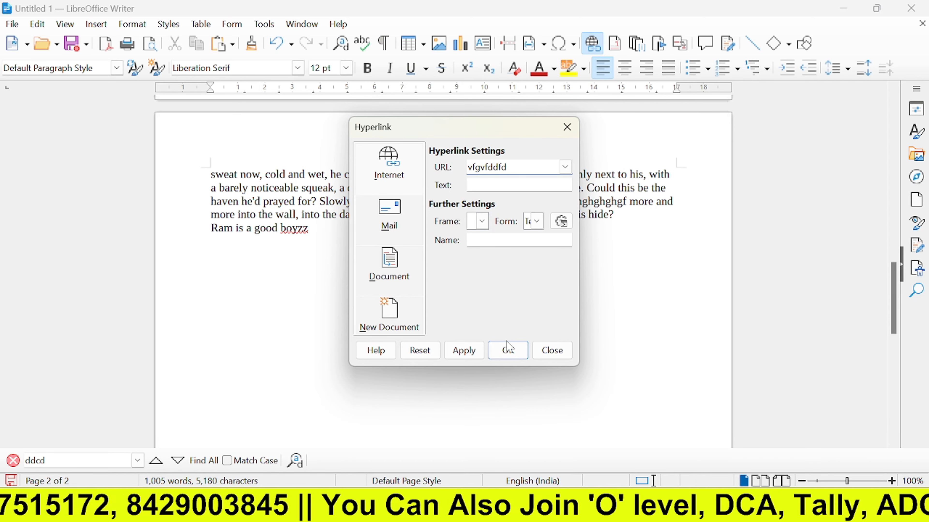
click(508, 350)
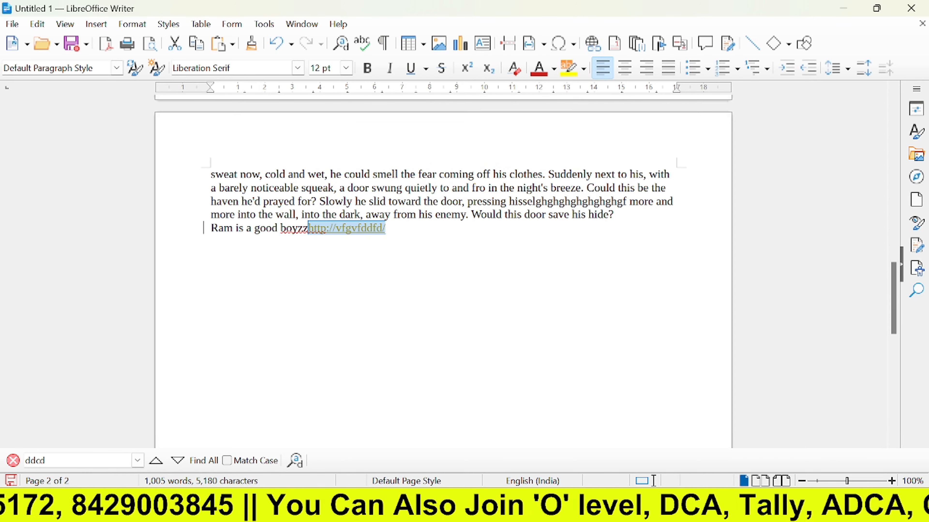
Open the settings of the hyperlink after "boyzz" for editing and accept them without changes.
click(347, 227)
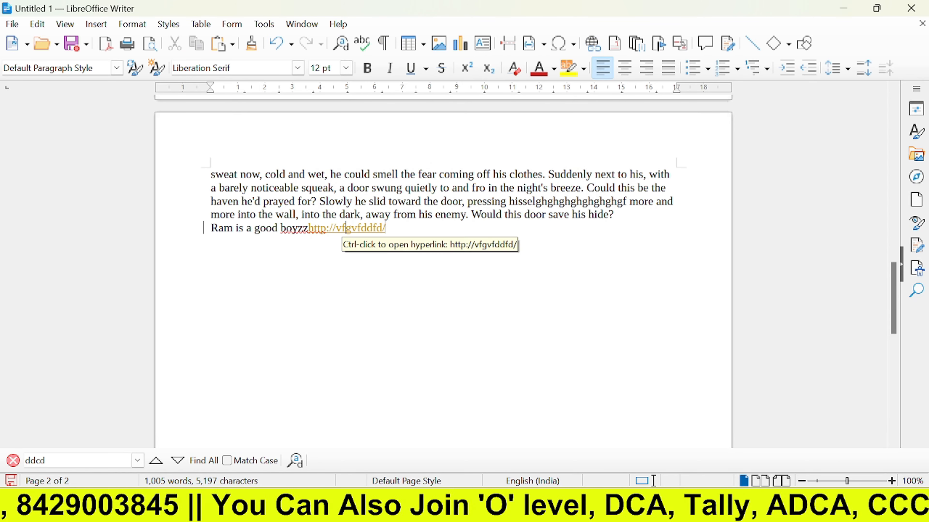
click(37, 24)
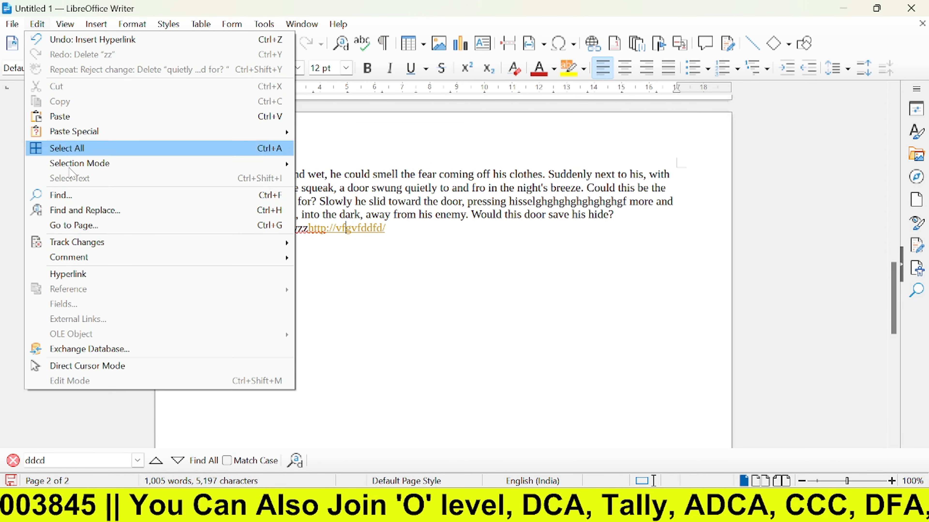
click(111, 281)
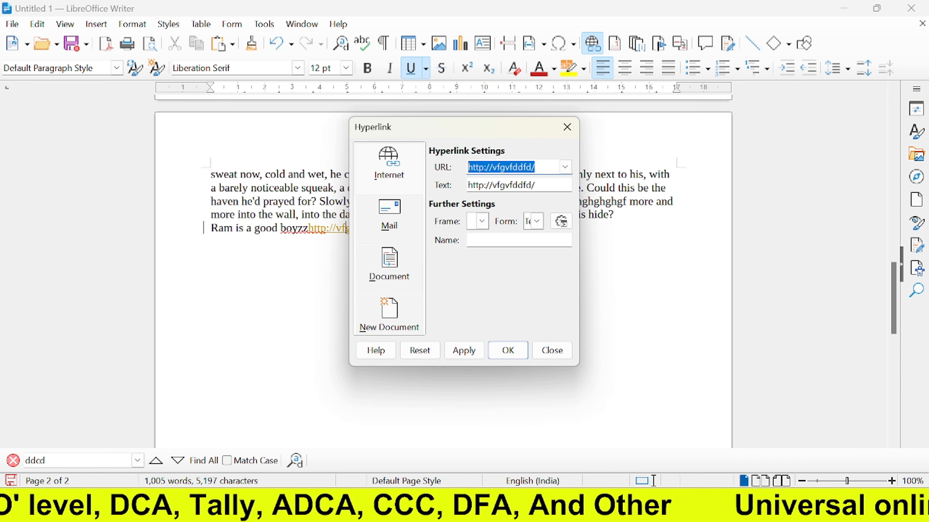
click(517, 353)
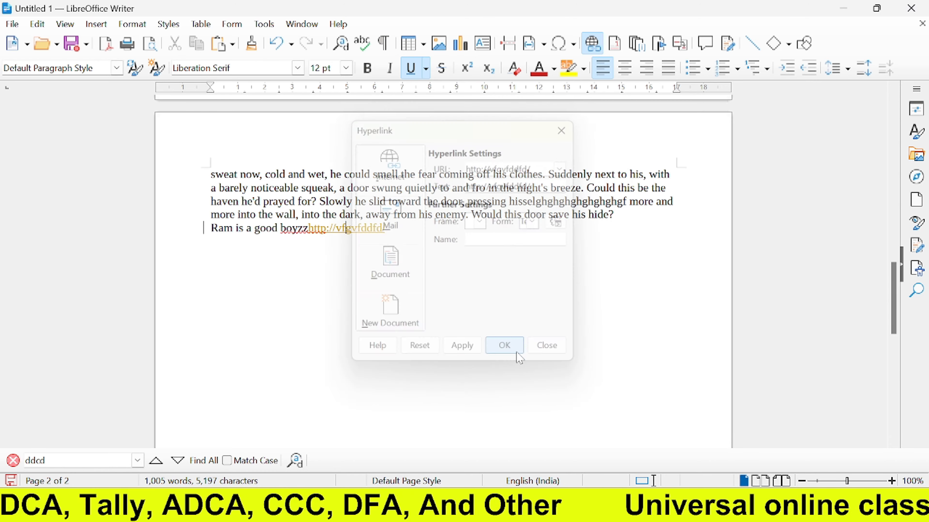
click(35, 25)
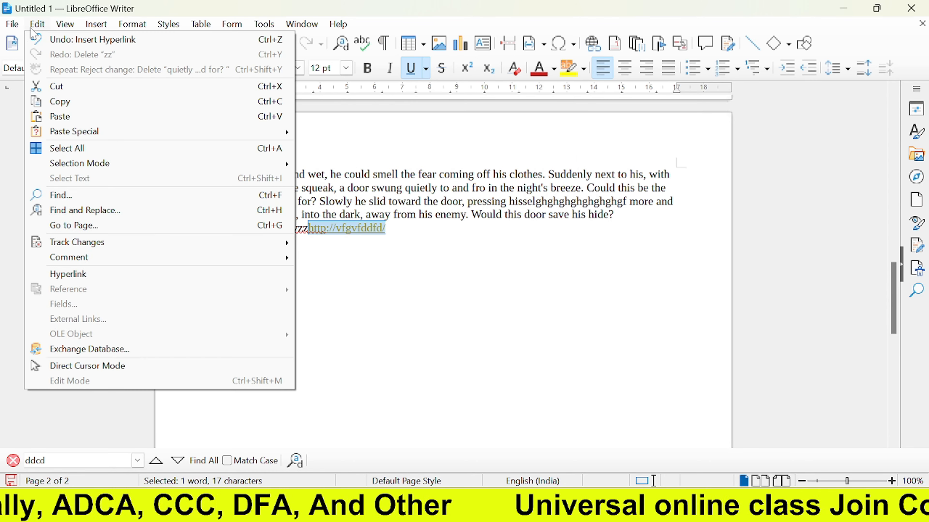
Open the Exchange Databases dialog to view the databases in use and the available ones, and close it without changes.
click(32, 29)
click(33, 29)
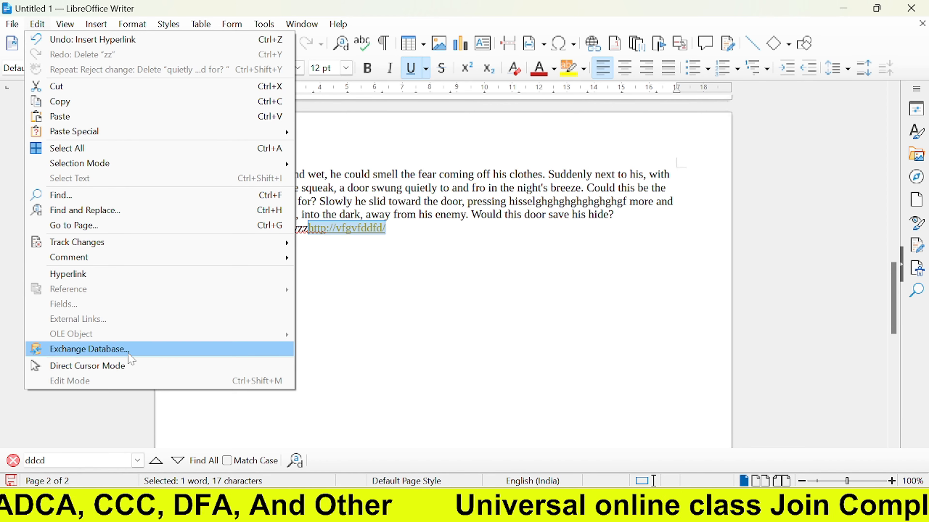
click(146, 356)
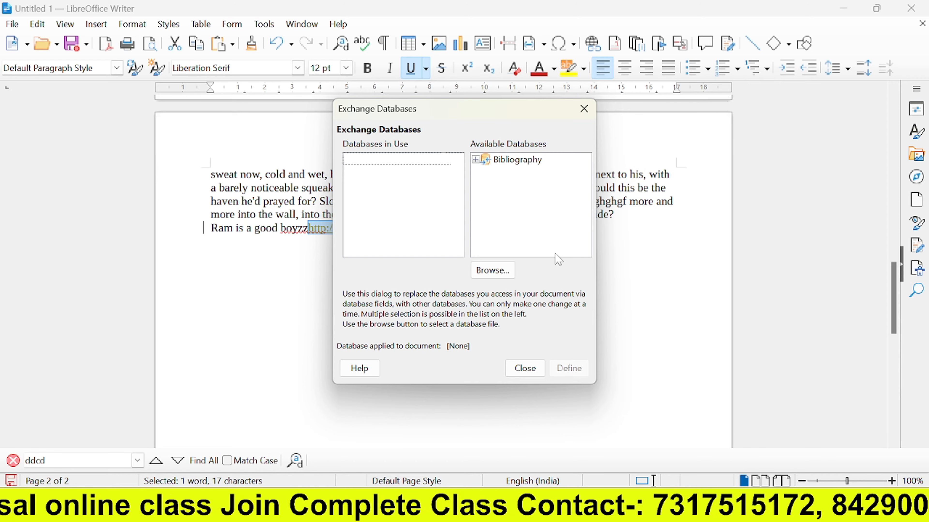
click(526, 369)
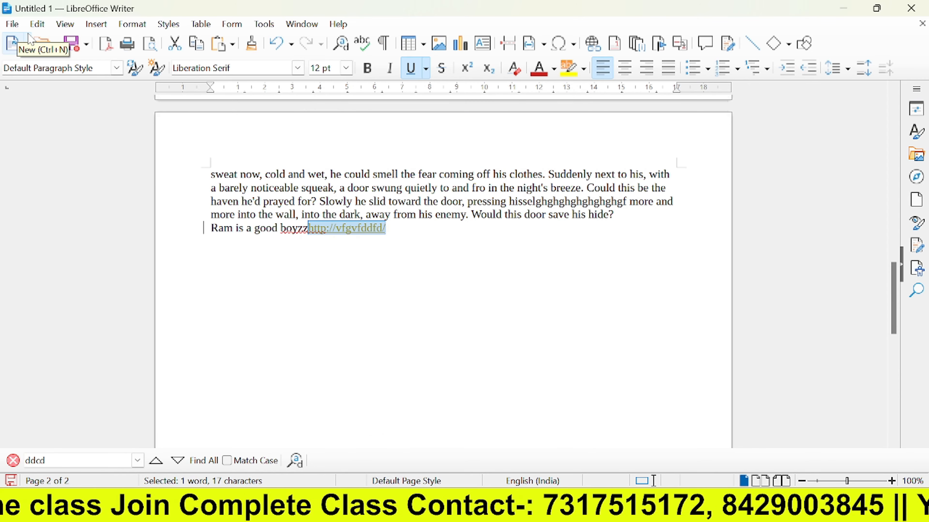
Turn on Direct Cursor Mode and place the text cursor at several points in the blank area below "Ram is a good boyzz".
click(36, 25)
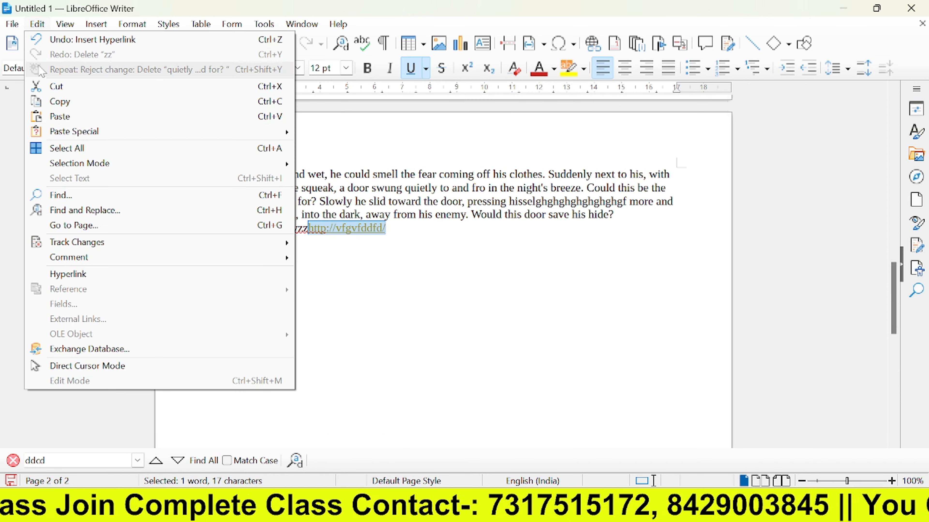
click(144, 367)
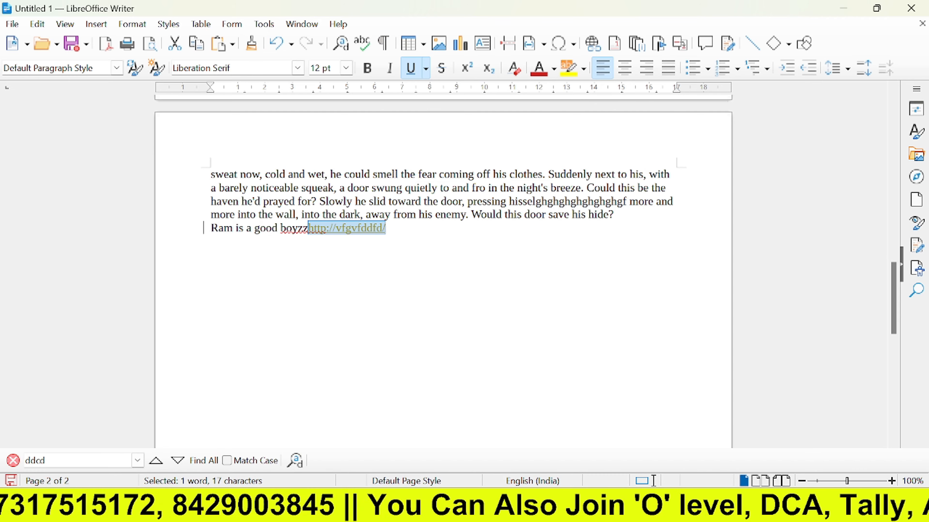
click(321, 377)
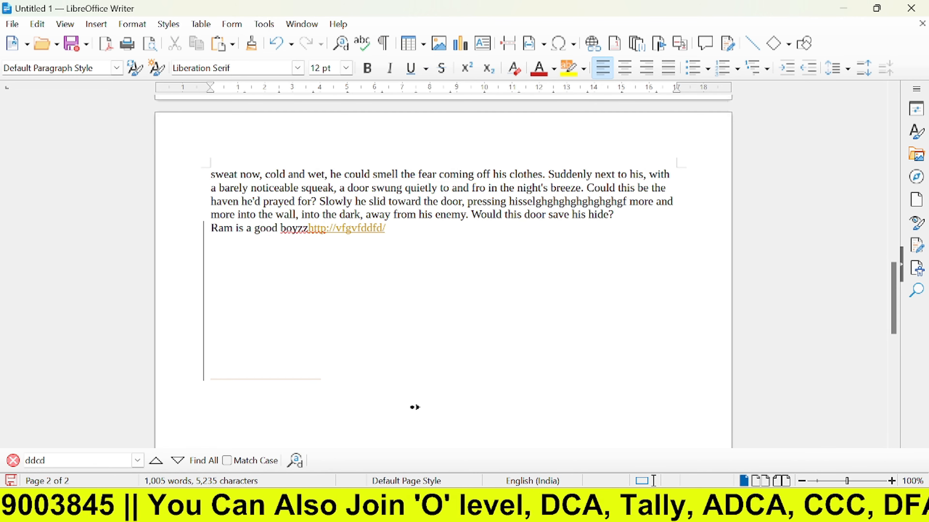
click(342, 285)
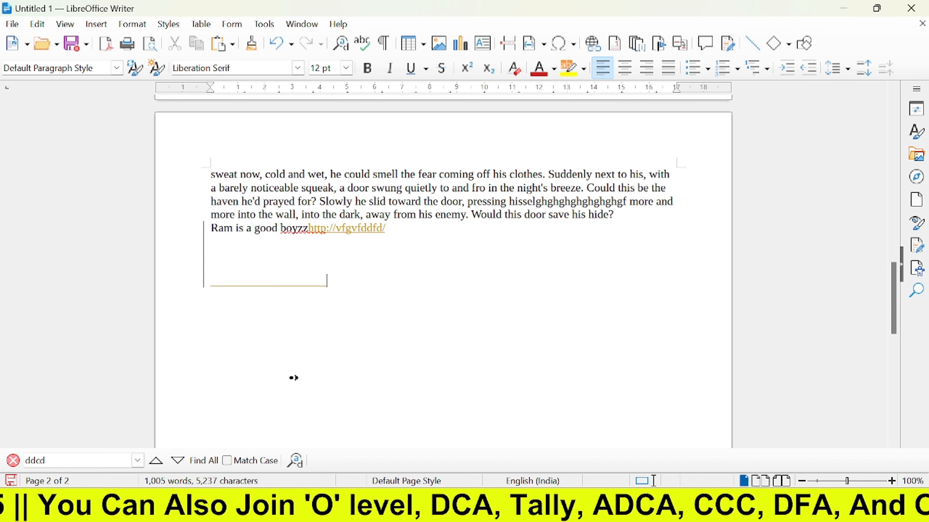
click(293, 378)
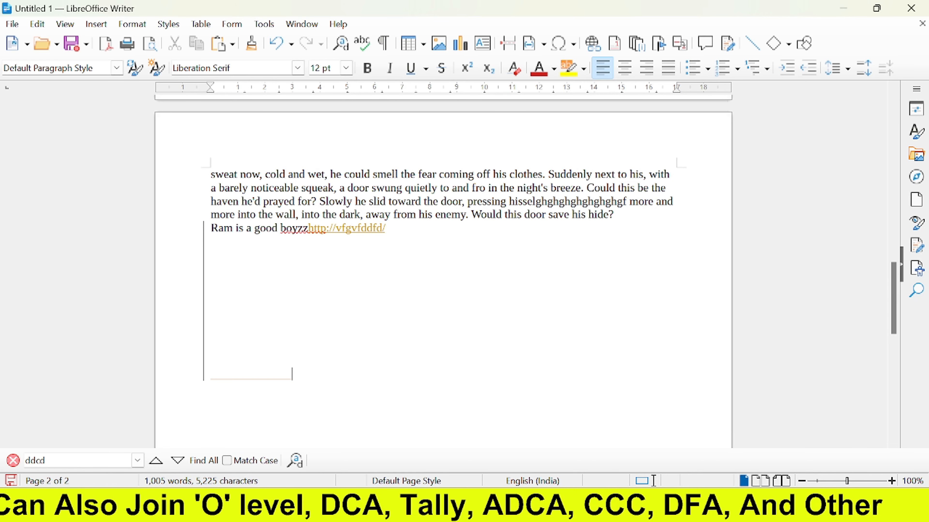
click(549, 389)
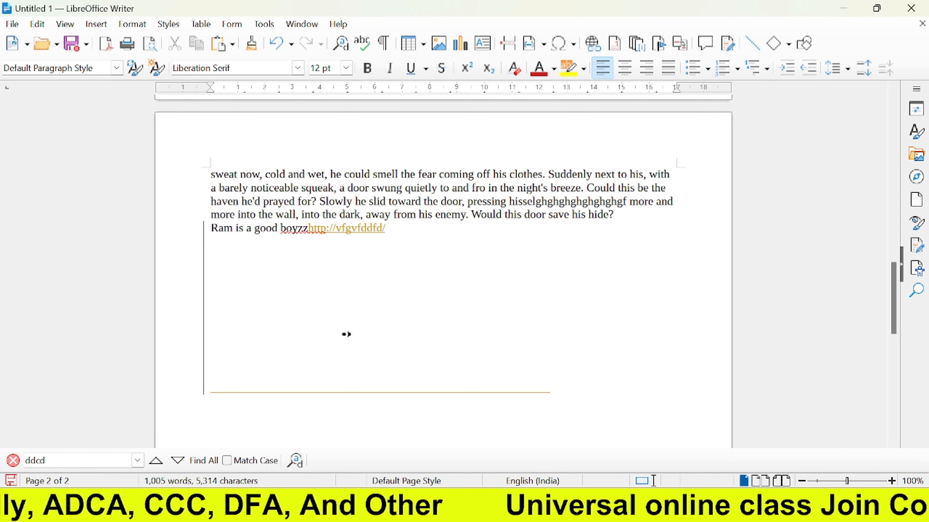
click(376, 314)
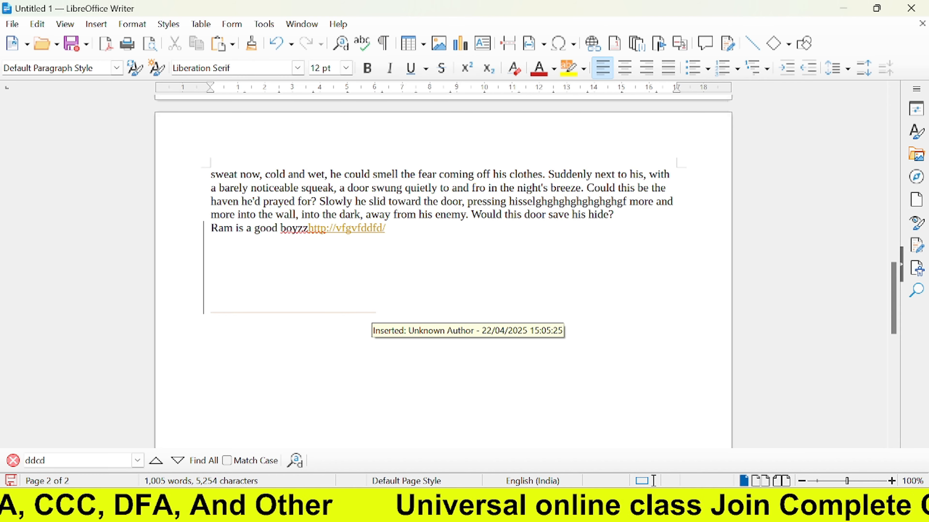
click(436, 388)
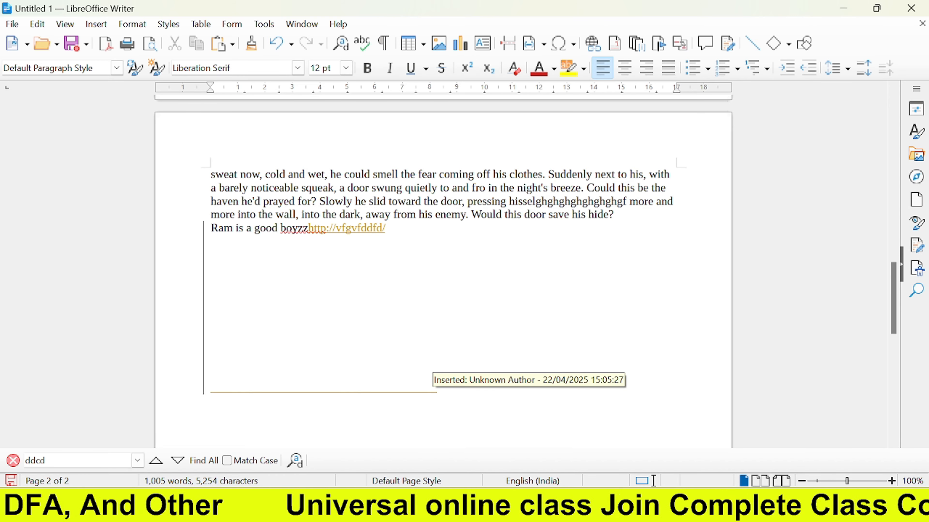
click(682, 266)
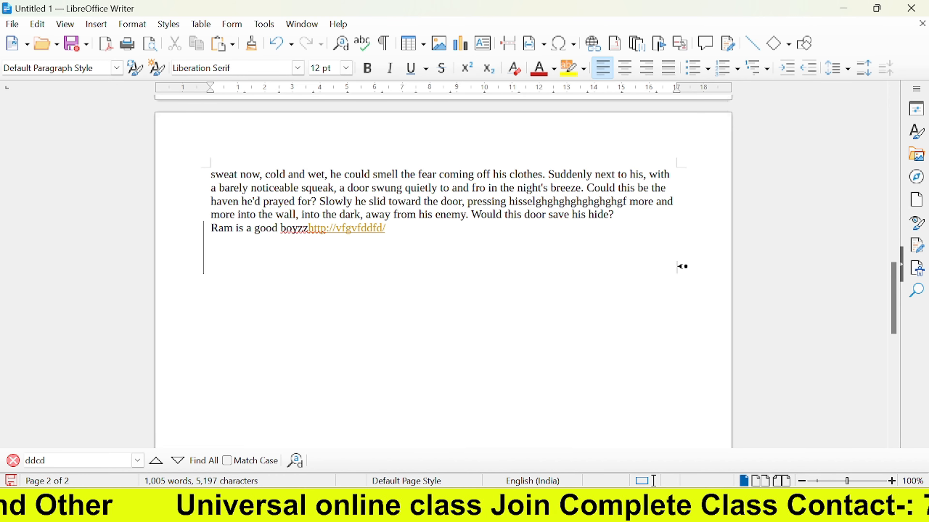
click(681, 321)
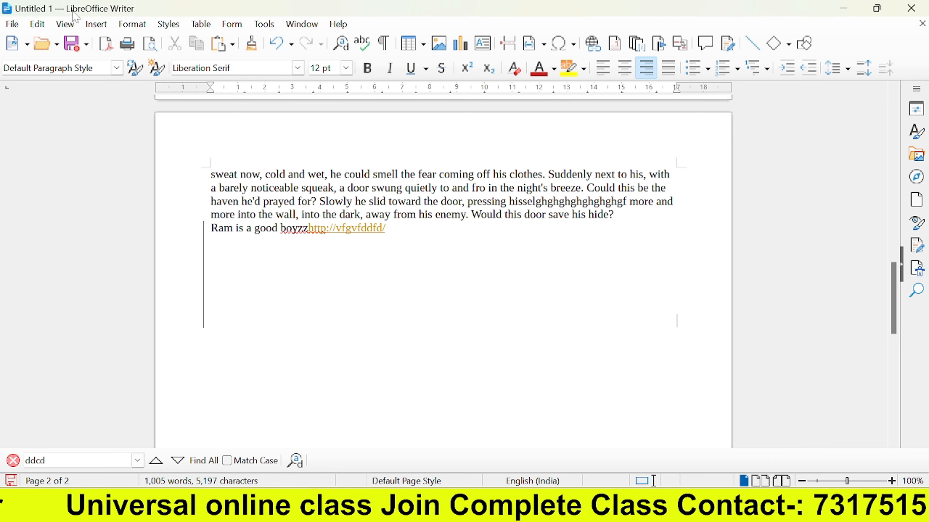
Turn off Direct Cursor Mode.
click(37, 24)
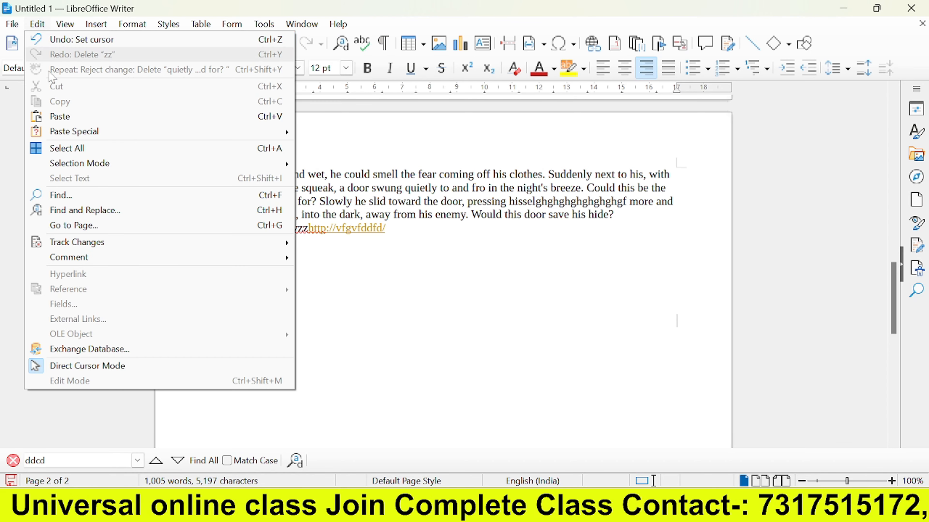
click(129, 372)
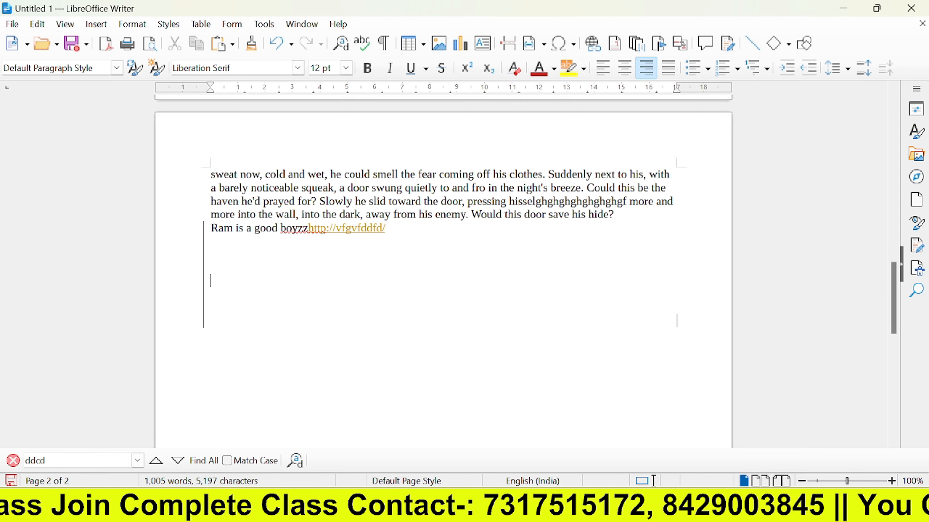
click(37, 24)
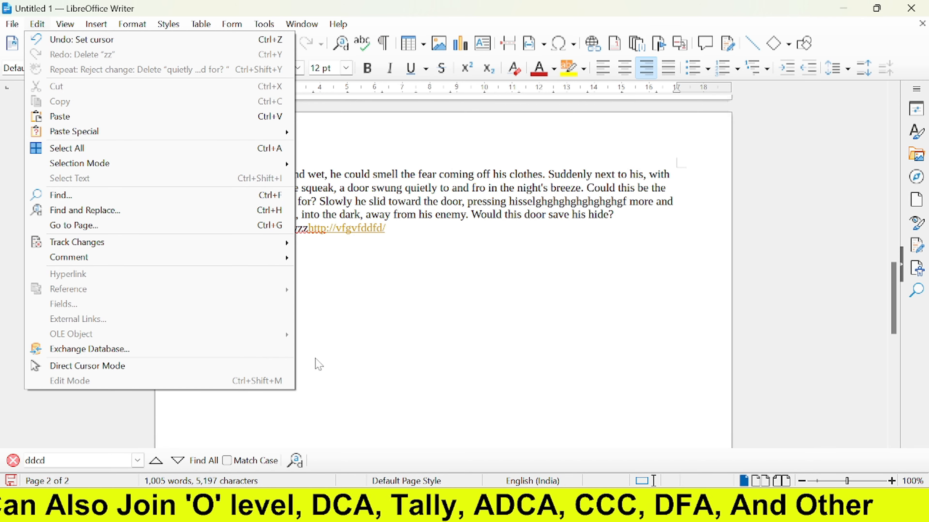
mouse_move(58, 27)
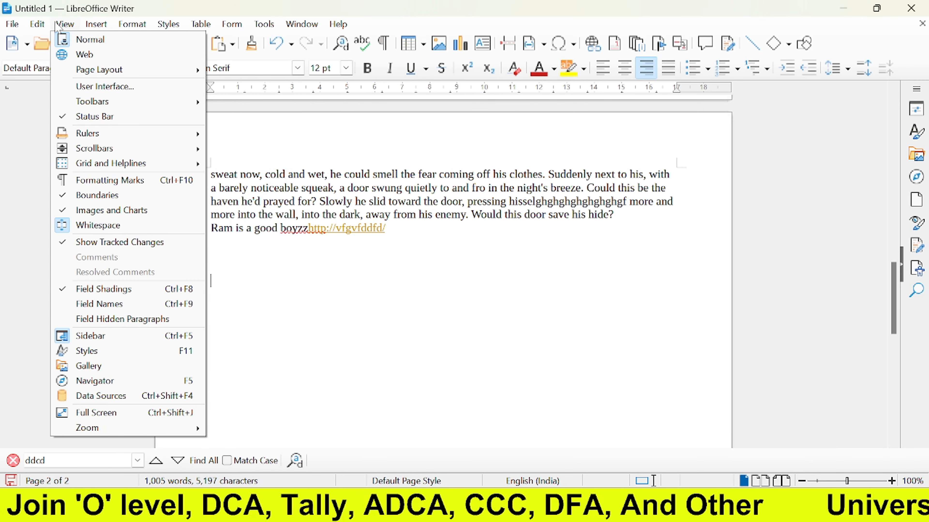